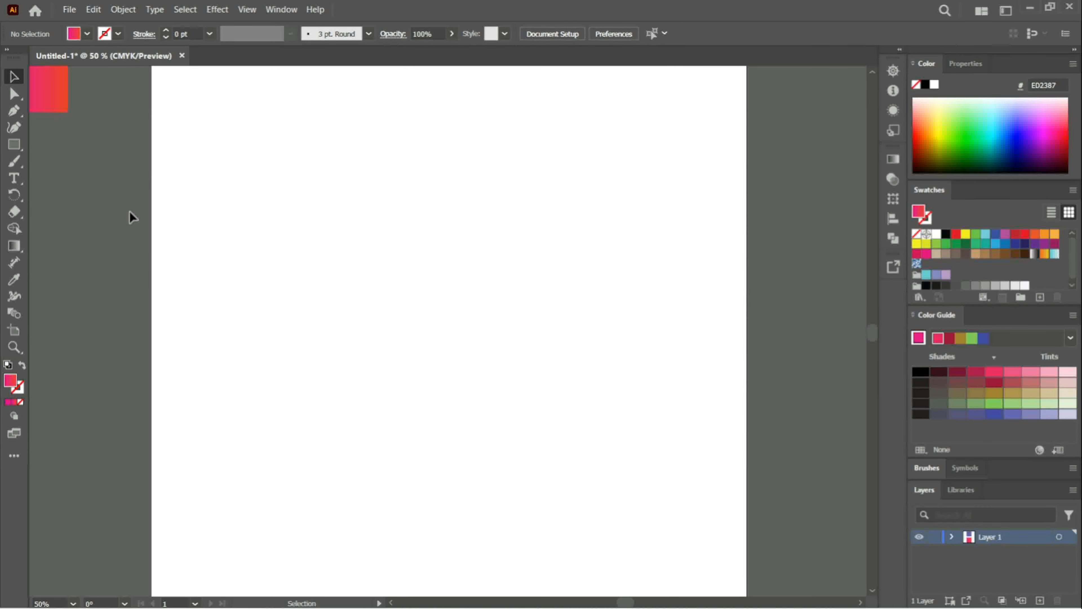
# Draw a circle with the Ellipse tool in the upper middle of the artboard
pyautogui.rightClick(20, 155)
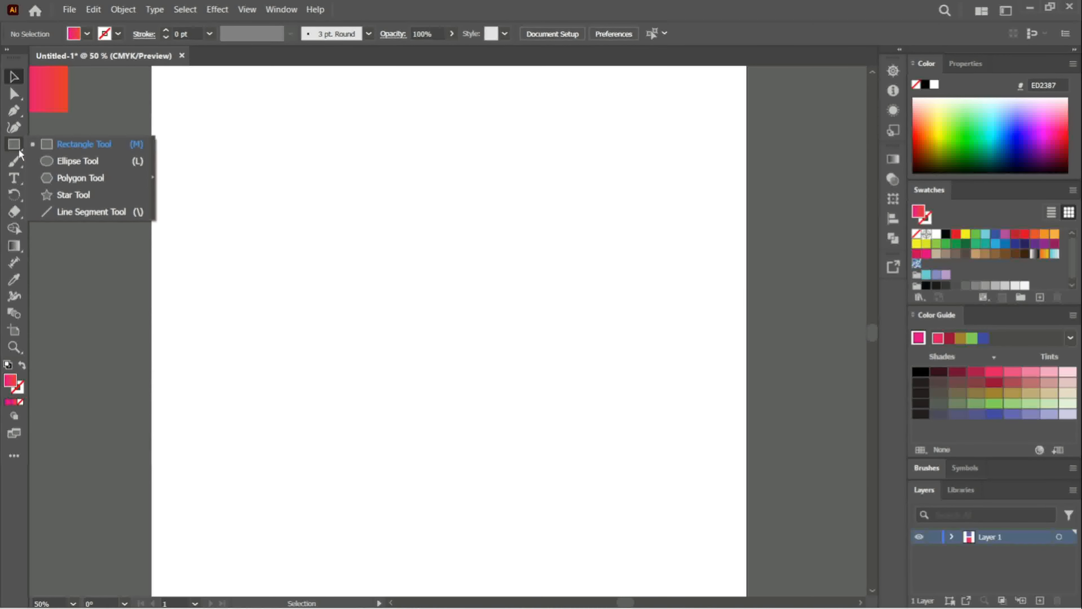
pyautogui.click(89, 163)
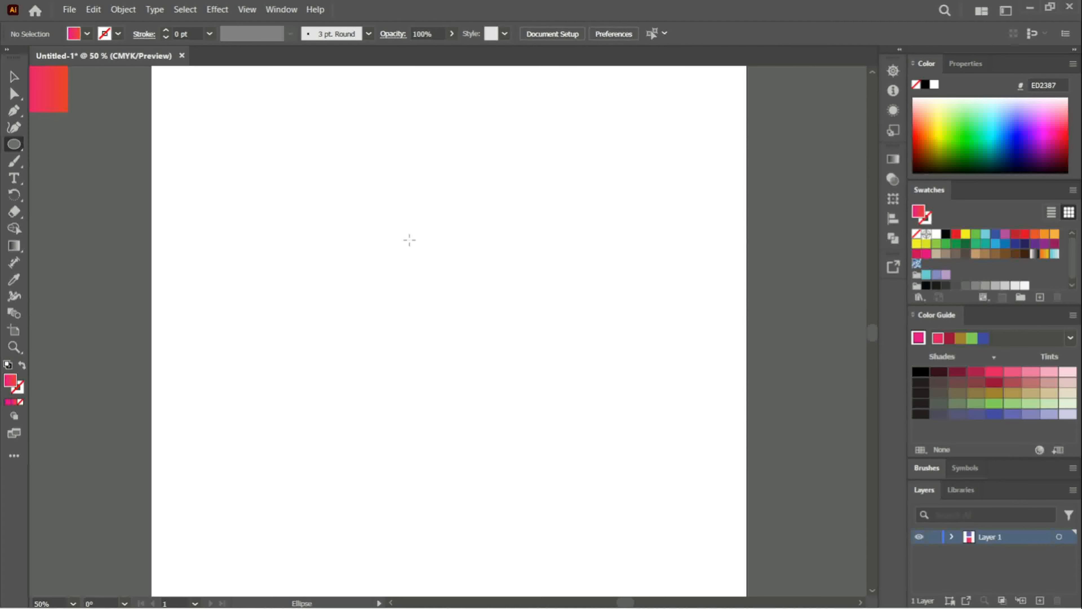
pyautogui.moveTo(409, 240); pyautogui.dragTo(462, 334)
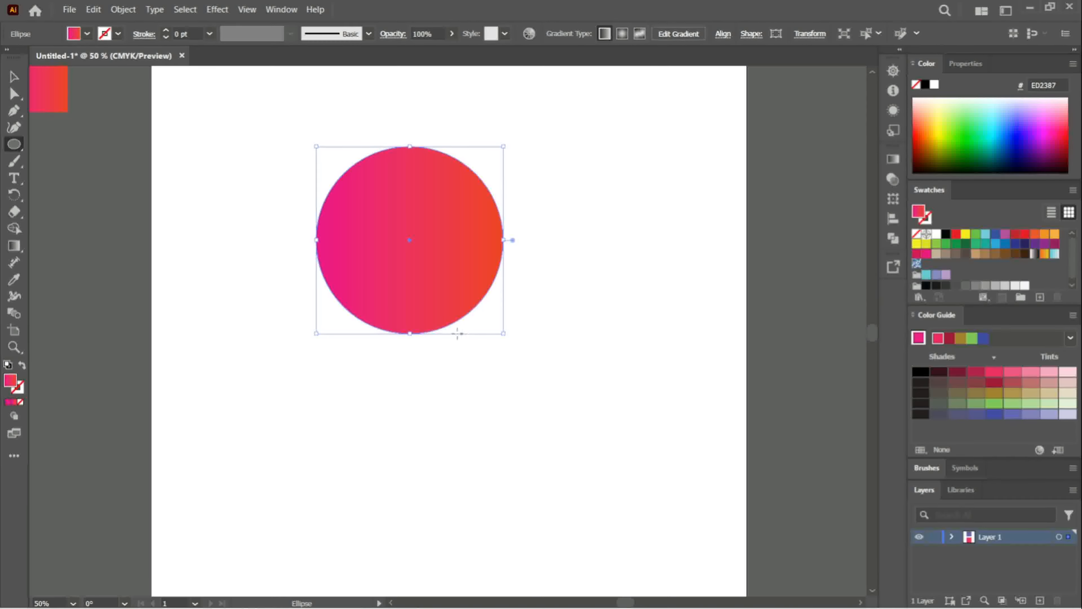
# Remove the circle's fill and give it a black 1 pt stroke
pyautogui.click(87, 34)
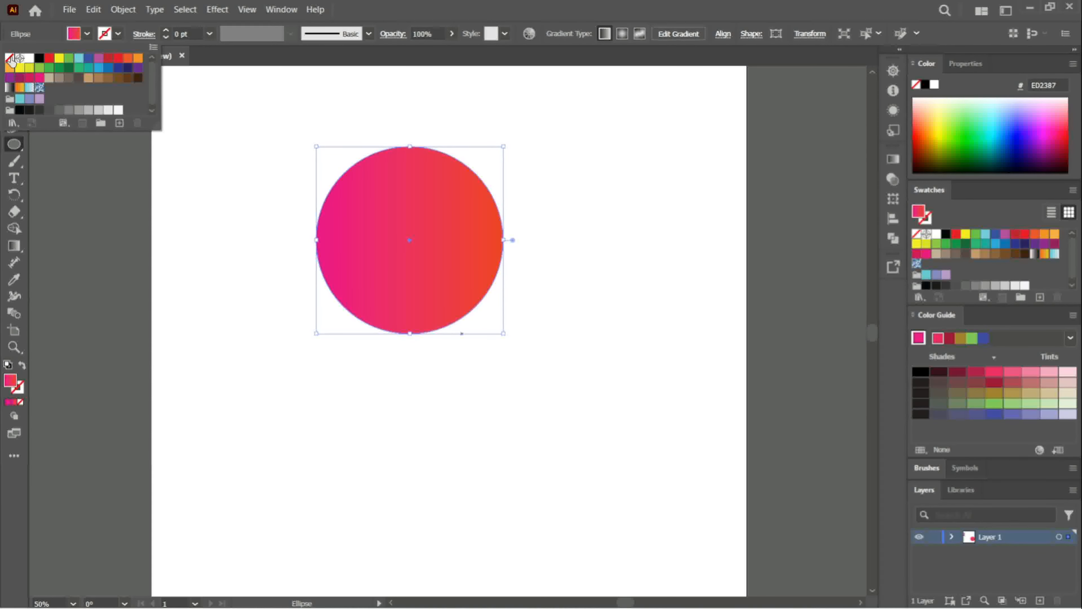
pyautogui.click(9, 58)
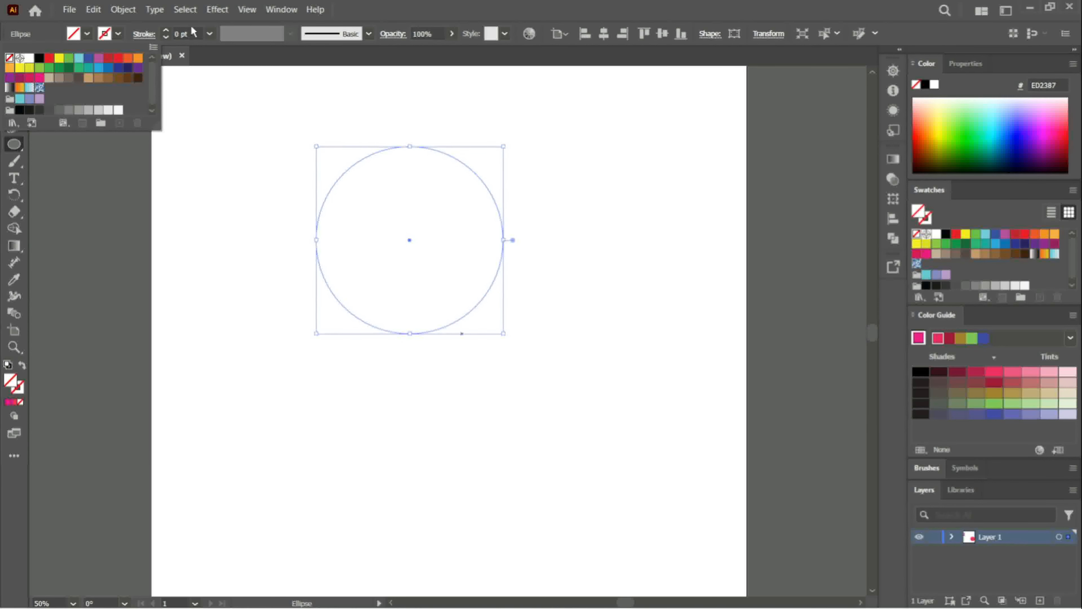
pyautogui.click(167, 31)
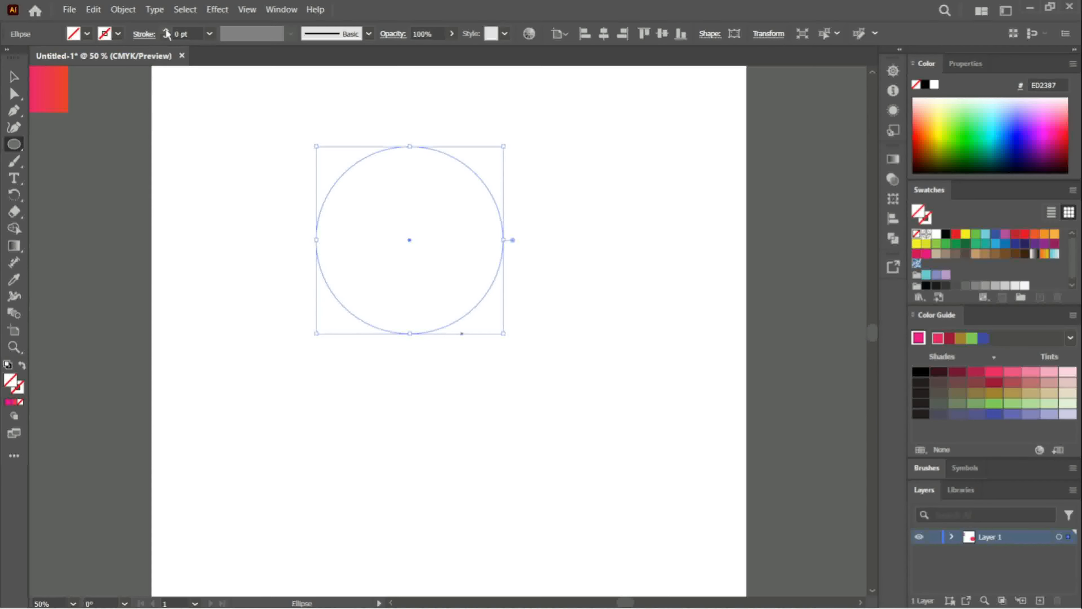
pyautogui.click(167, 31)
pyautogui.click(167, 31)
pyautogui.click(166, 31)
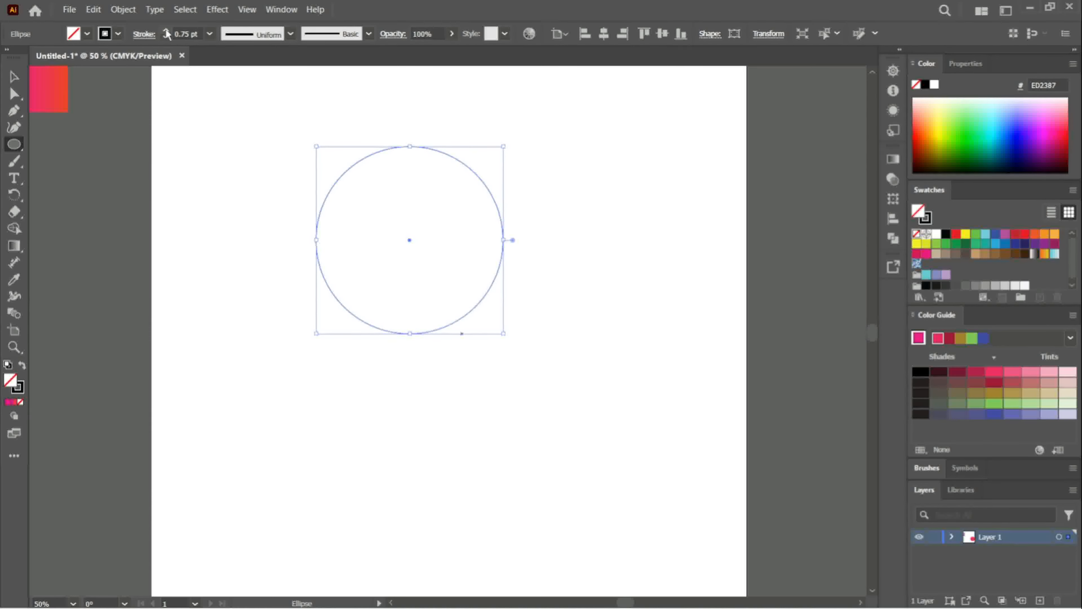
pyautogui.click(166, 31)
pyautogui.click(15, 76)
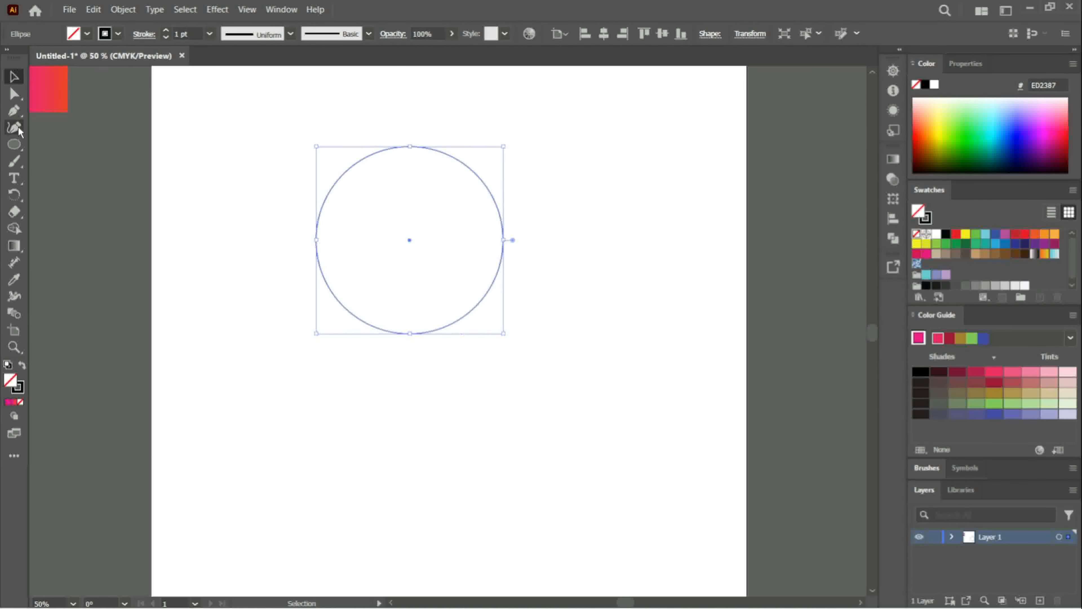
# Draw a tall, narrow rectangle over the circle's left edge, extending past its top and bottom, and make it slightly narrower
pyautogui.rightClick(19, 146)
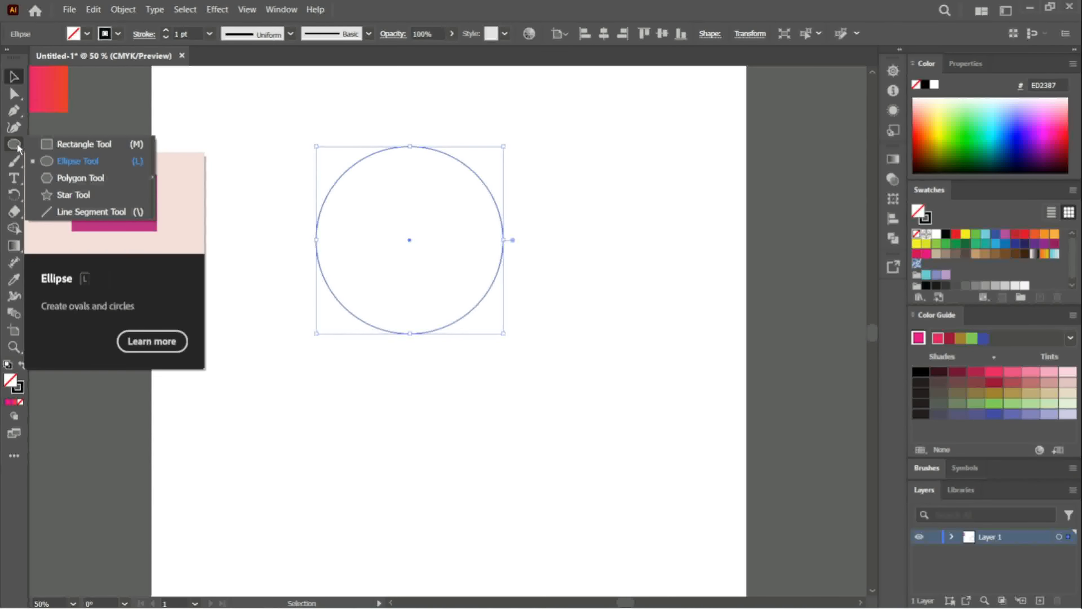
pyautogui.click(63, 145)
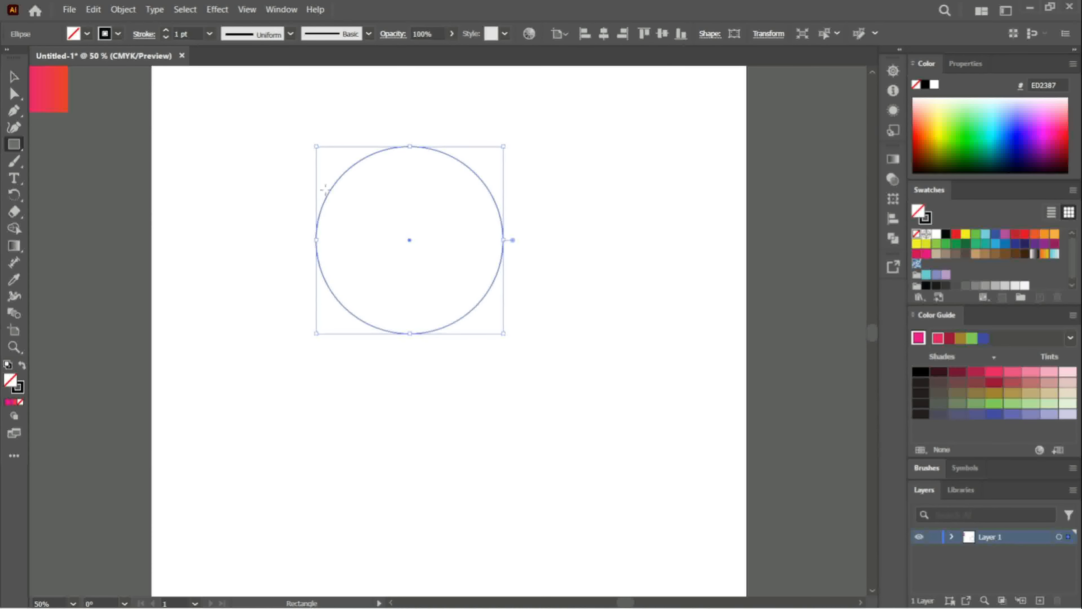
pyautogui.moveTo(313, 104); pyautogui.dragTo(355, 363)
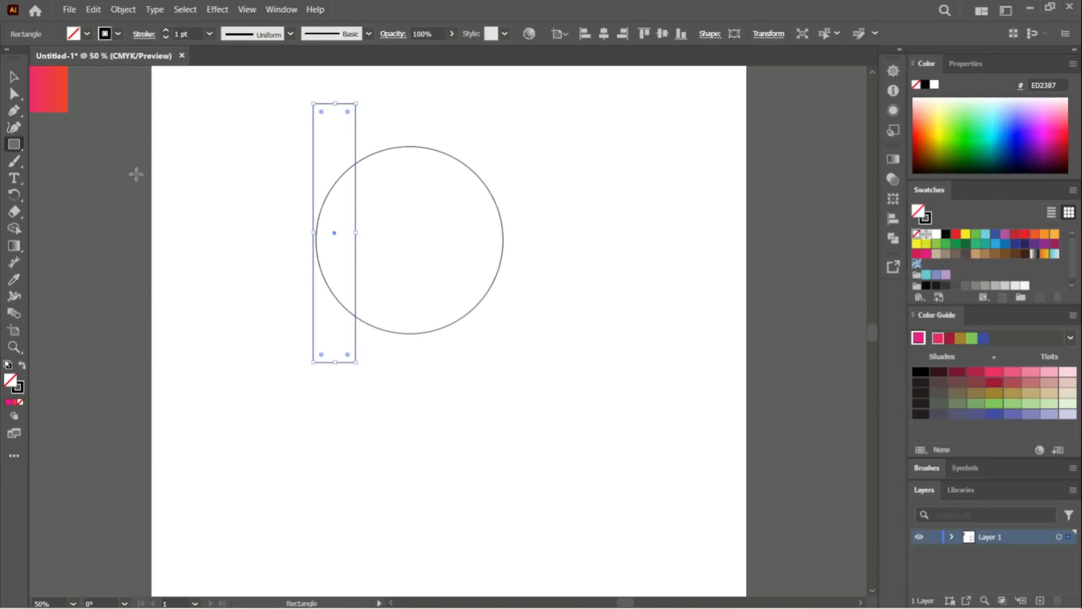
pyautogui.click(14, 77)
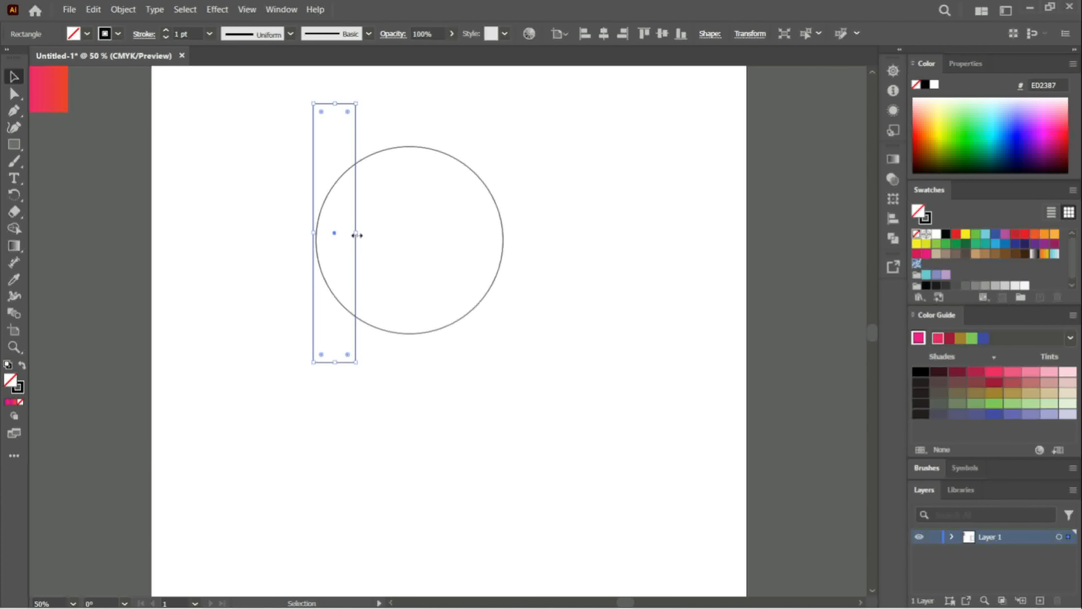
pyautogui.moveTo(356, 235); pyautogui.dragTo(348, 235)
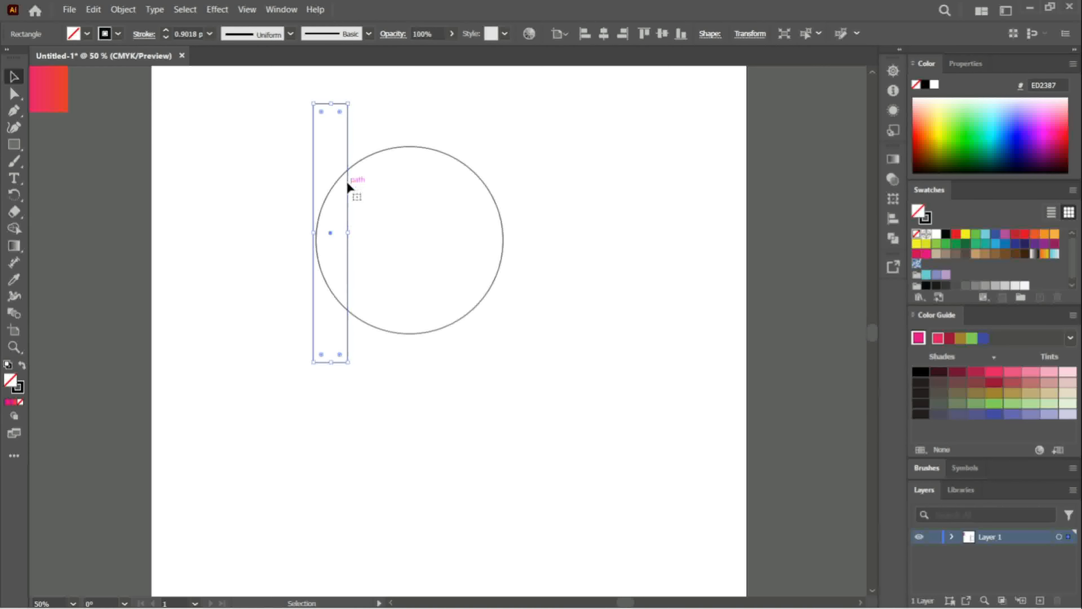
# Duplicate the rectangle edge to edge across the circle to make a row of five adjoining strips
pyautogui.moveTo(348, 164); pyautogui.dragTo(383, 162)
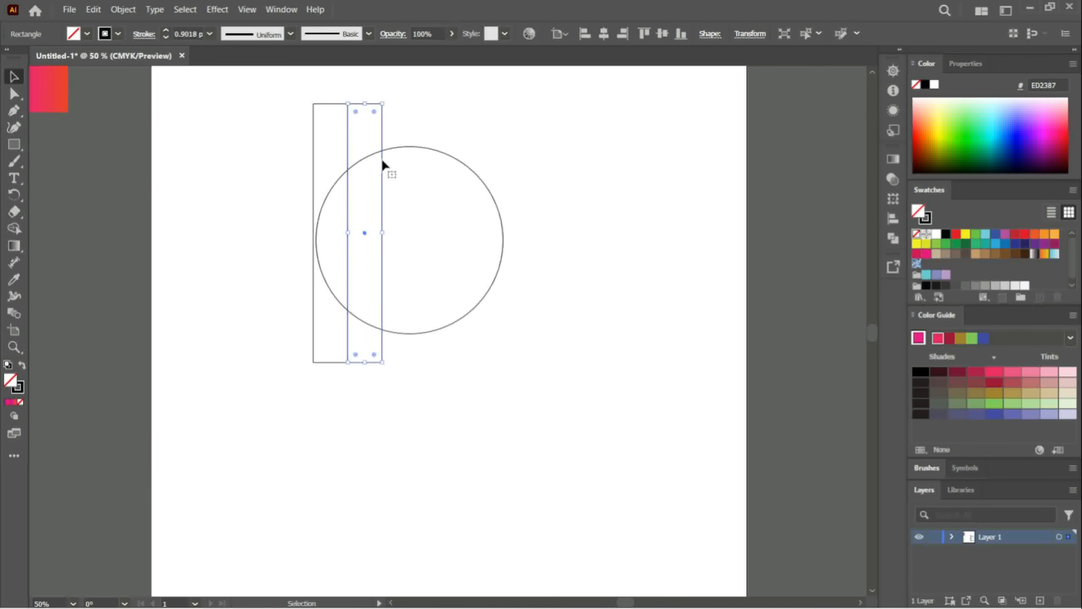
pyautogui.hotkey('ctrl', 'd')
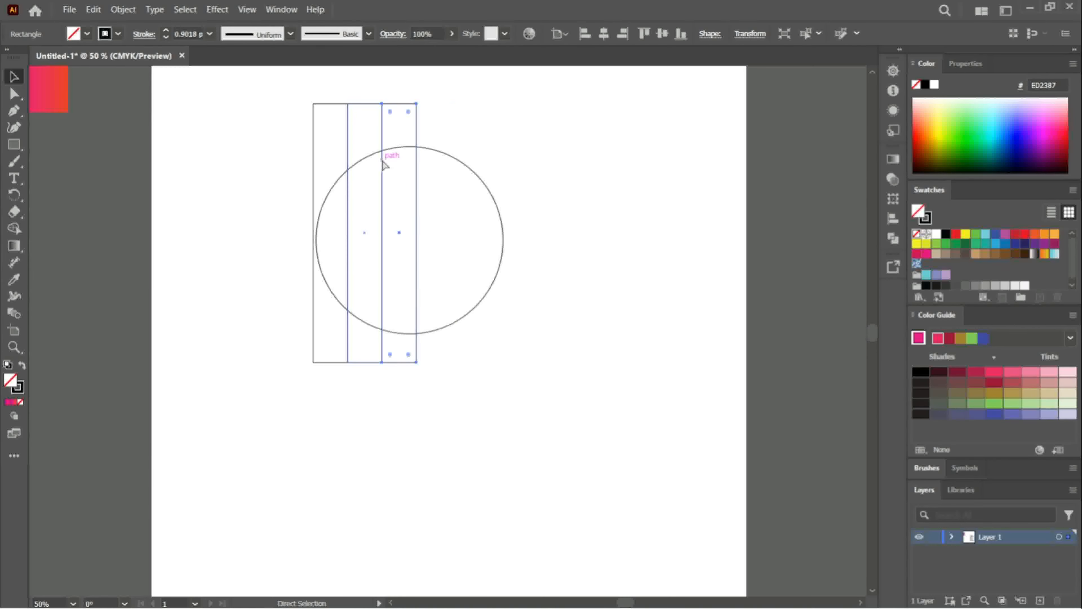
pyautogui.hotkey('ctrl', 'd')
pyautogui.hotkey('ctrl', 'd')
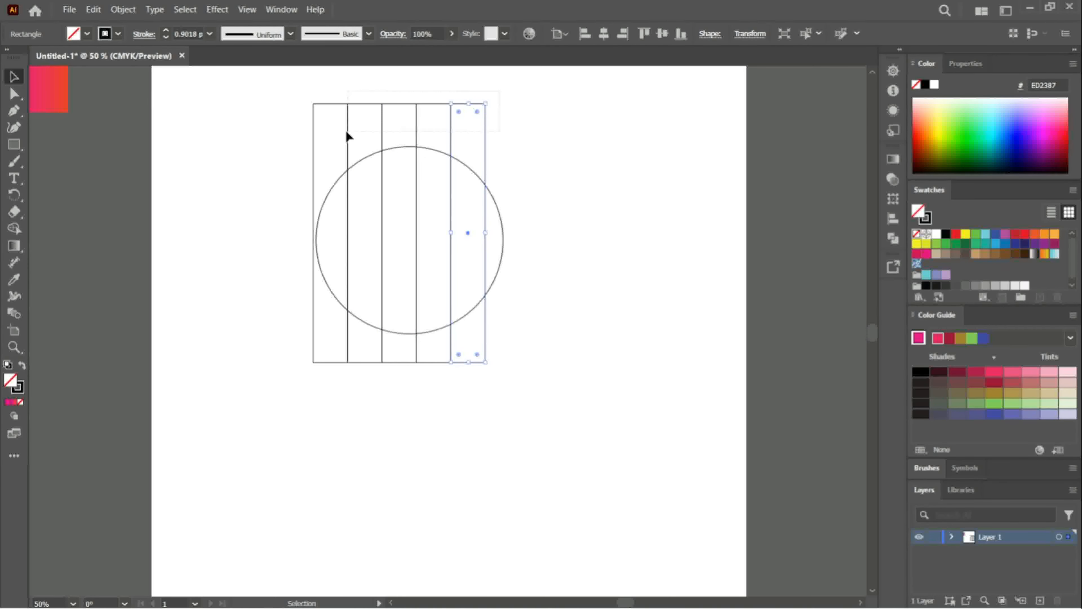
# Group the five rectangles without including the circle
pyautogui.moveTo(307, 133); pyautogui.dragTo(302, 135)
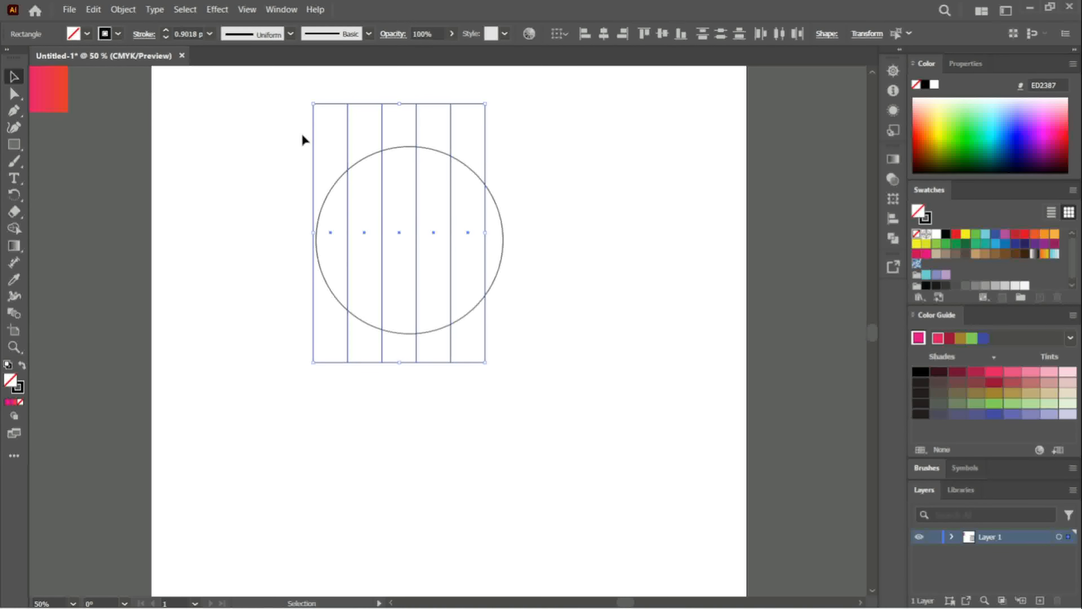
pyautogui.press('a')
pyautogui.press('v')
pyautogui.hotkey('ctrl', 'g')
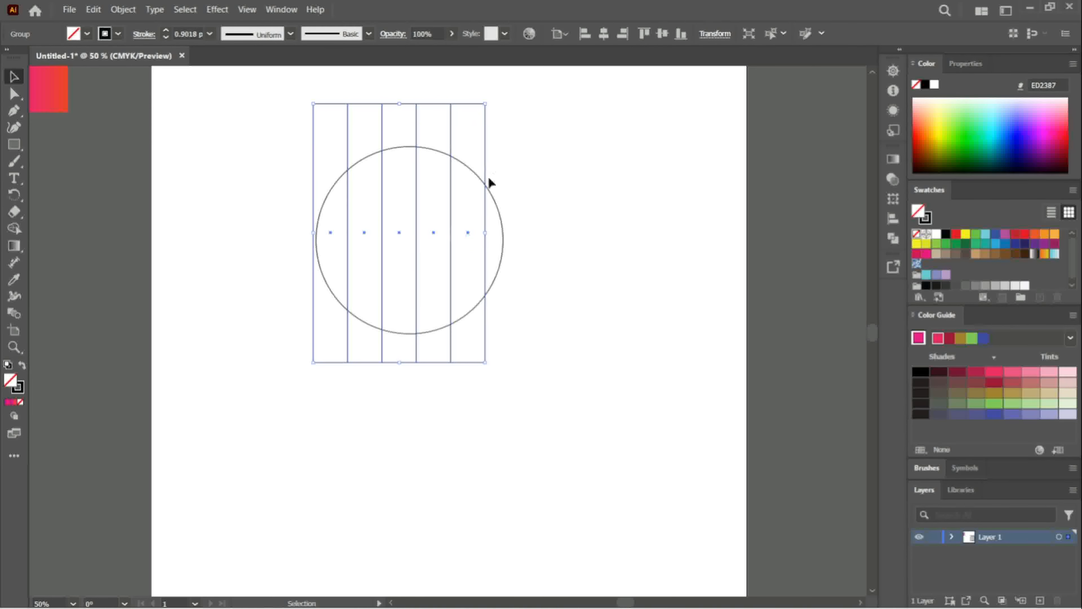
# Align the circle and the strip group on their horizontal and vertical centers
pyautogui.keyDown('shift'); pyautogui.click(391, 326); pyautogui.keyUp('shift')
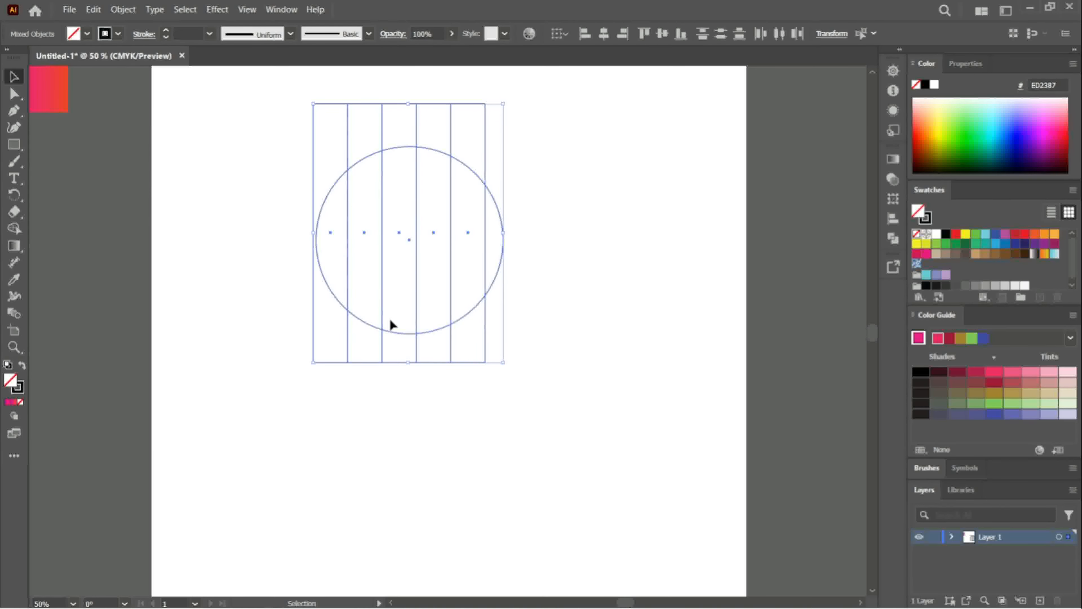
pyautogui.click(601, 37)
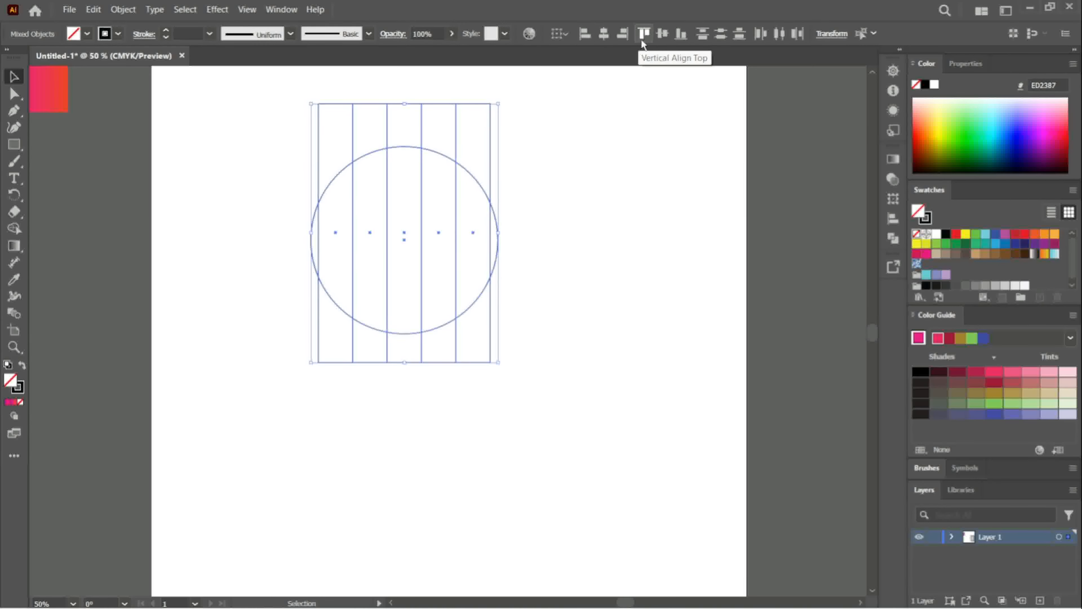
pyautogui.click(659, 38)
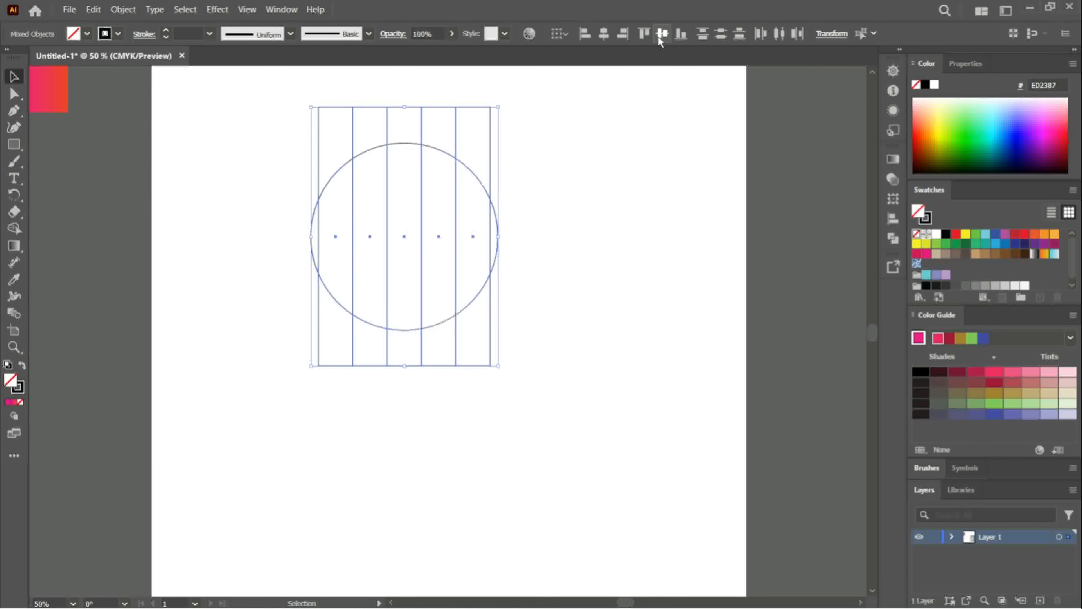
pyautogui.click(563, 237)
# Stretch the strip group on both sides so its outer edges meet the circle's left and right edges
pyautogui.click(490, 124)
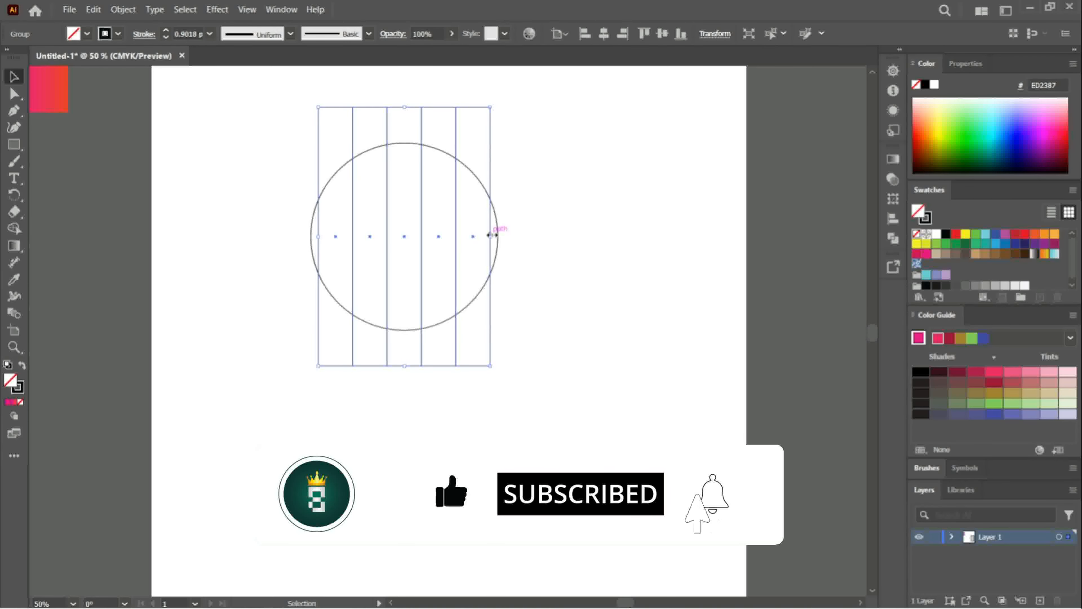
pyautogui.moveTo(490, 236); pyautogui.dragTo(498, 235)
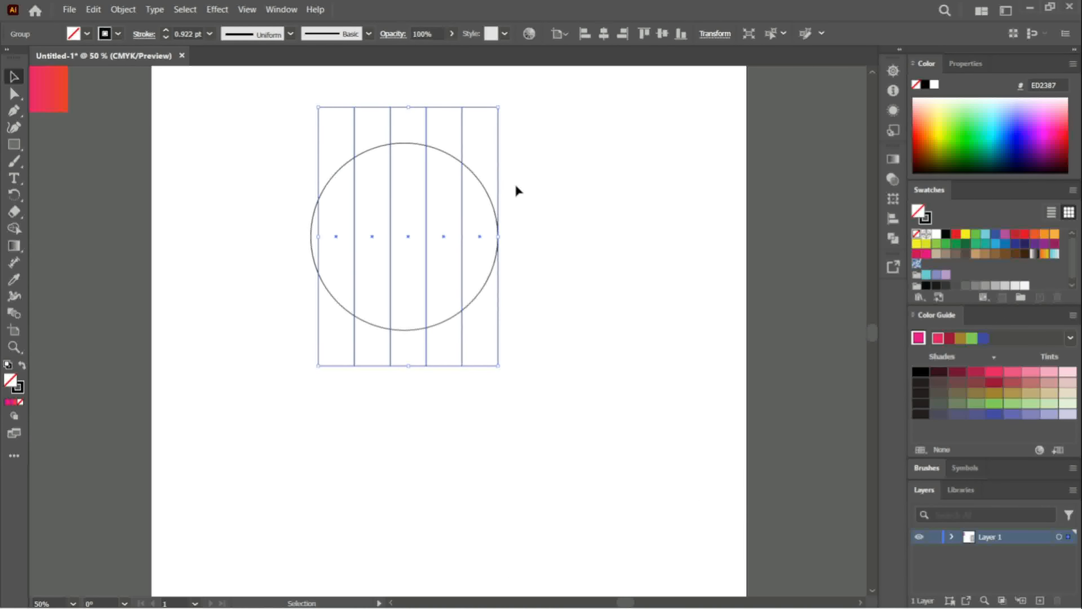
pyautogui.click(477, 180)
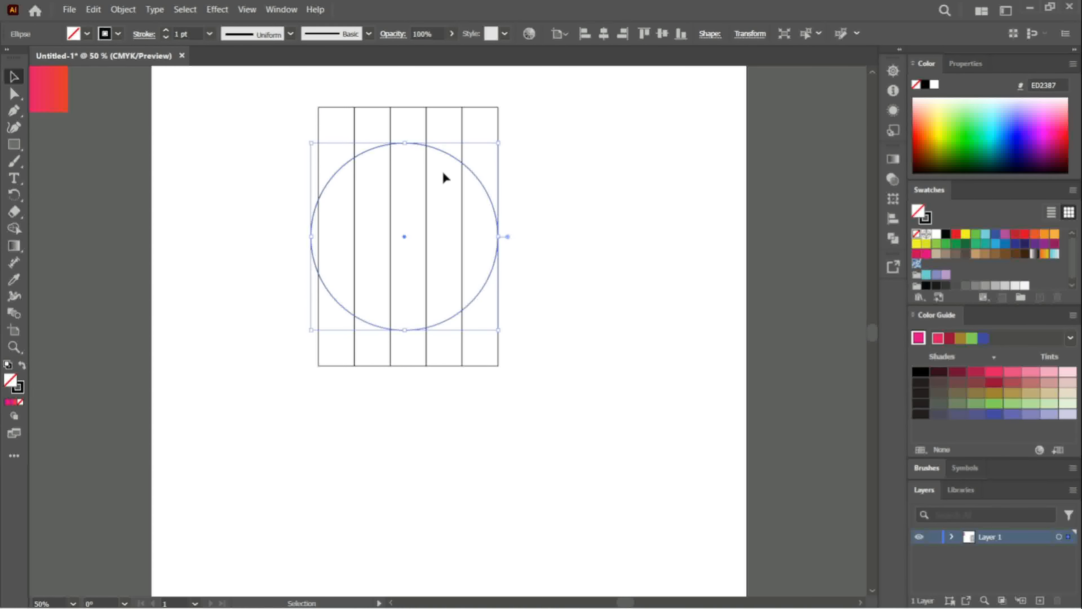
pyautogui.click(318, 122)
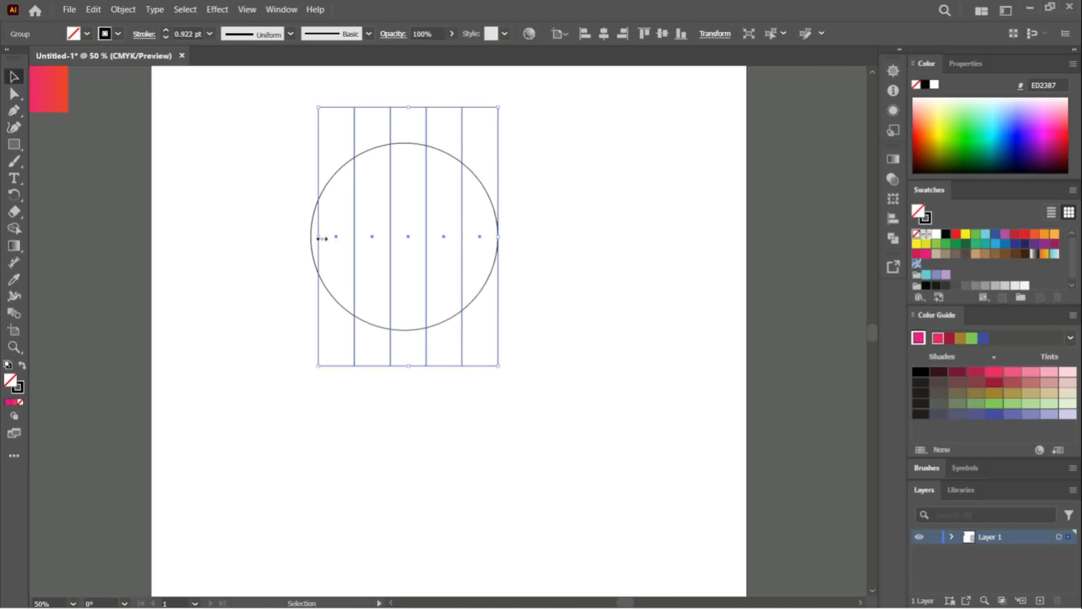
pyautogui.moveTo(319, 237); pyautogui.dragTo(310, 236)
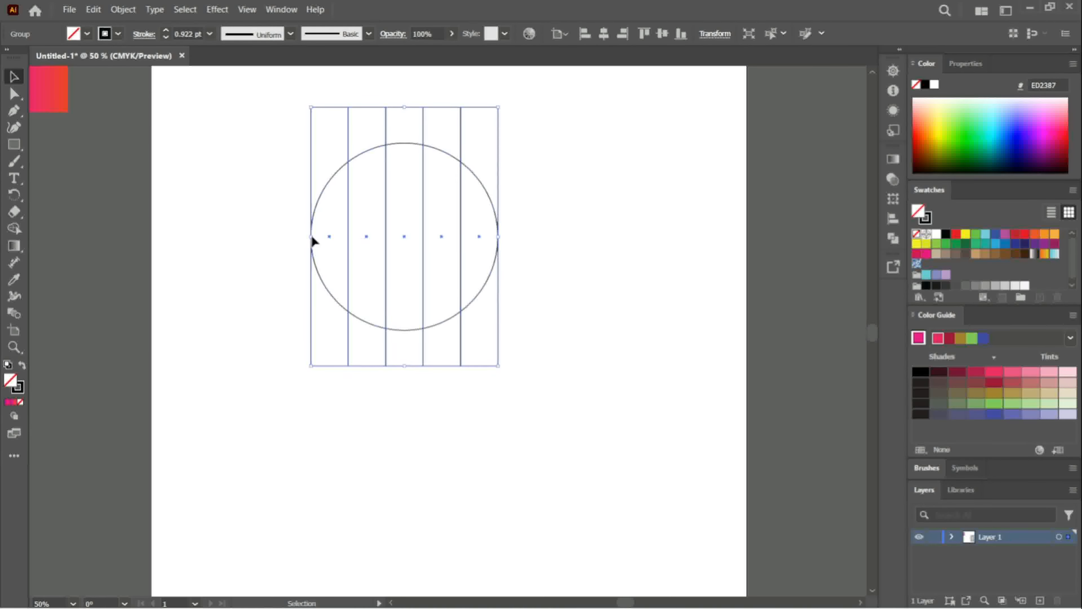
# Copy the circle and paste the duplicate in place
pyautogui.click(435, 149)
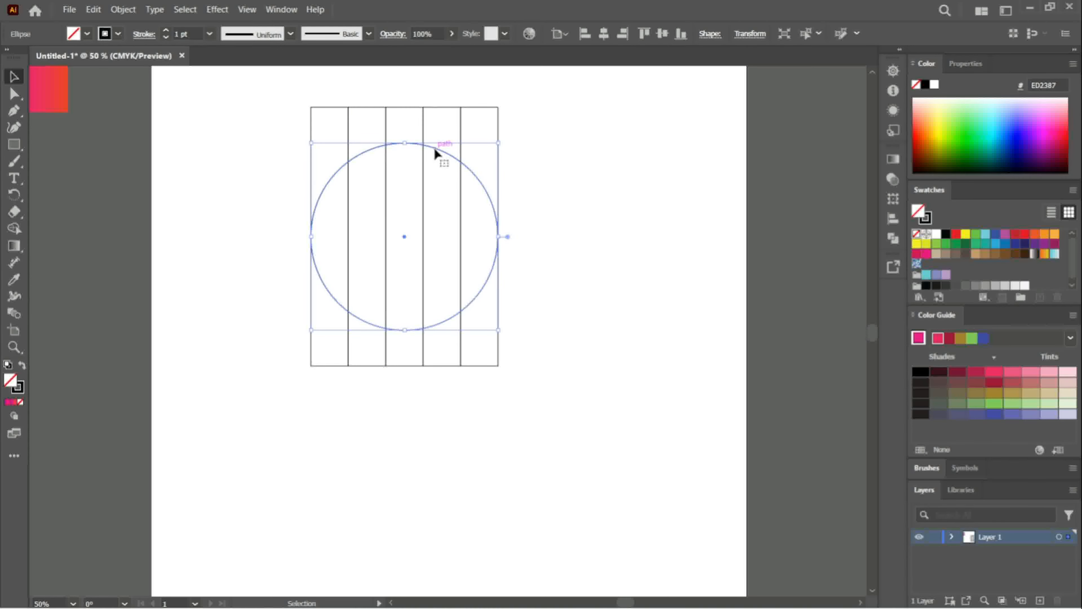
pyautogui.click(93, 9)
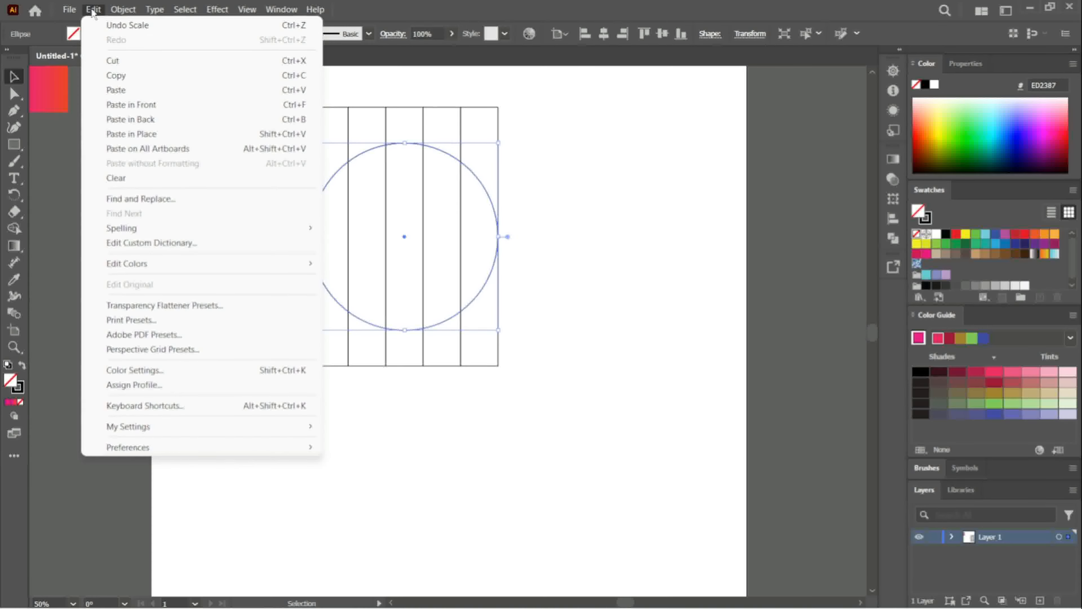
pyautogui.click(113, 76)
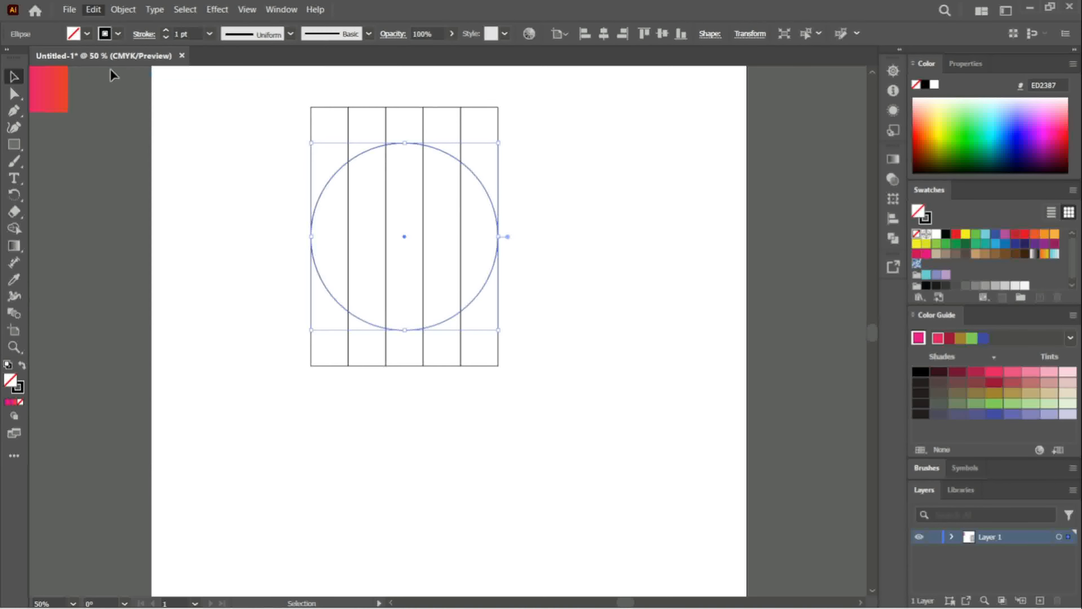
pyautogui.click(94, 10)
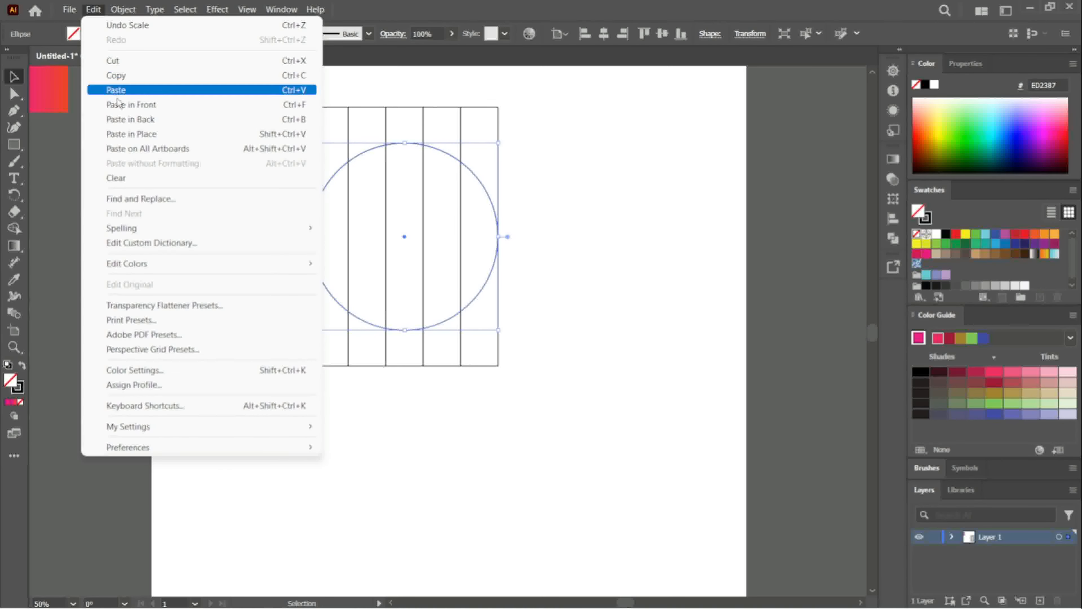
pyautogui.click(136, 136)
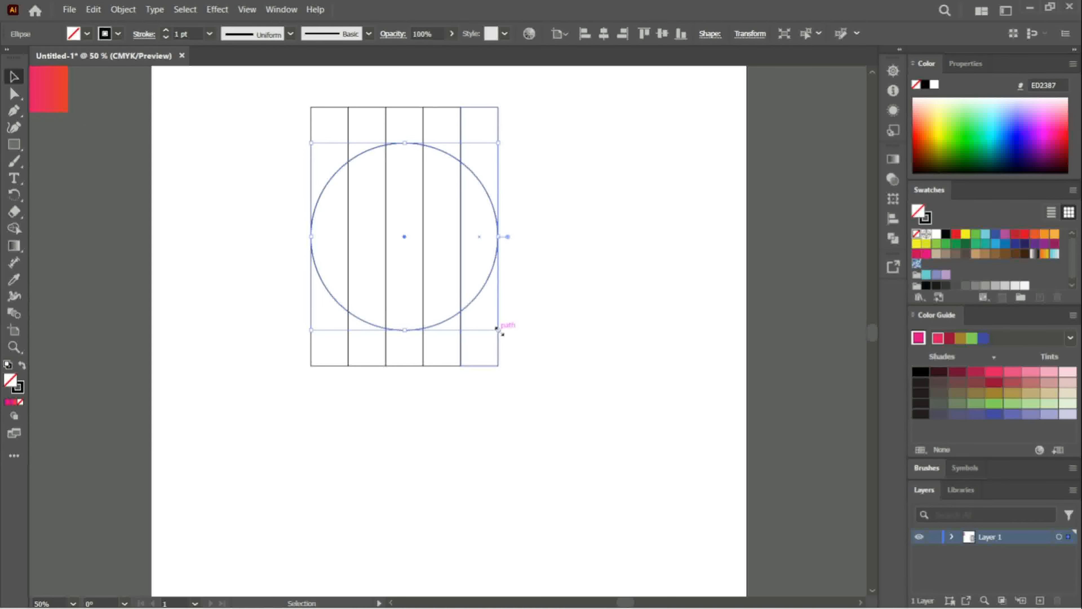
# Scale the duplicate circle down around its center until it spans the width of the middle three strips
pyautogui.moveTo(497, 329); pyautogui.dragTo(481, 291)
pyautogui.hotkey('ctrl', 'z')
pyautogui.moveTo(492, 306)
pyautogui.mouseDown()
pyautogui.moveTo(479, 282)
pyautogui.moveTo(483, 293)
pyautogui.mouseUp()
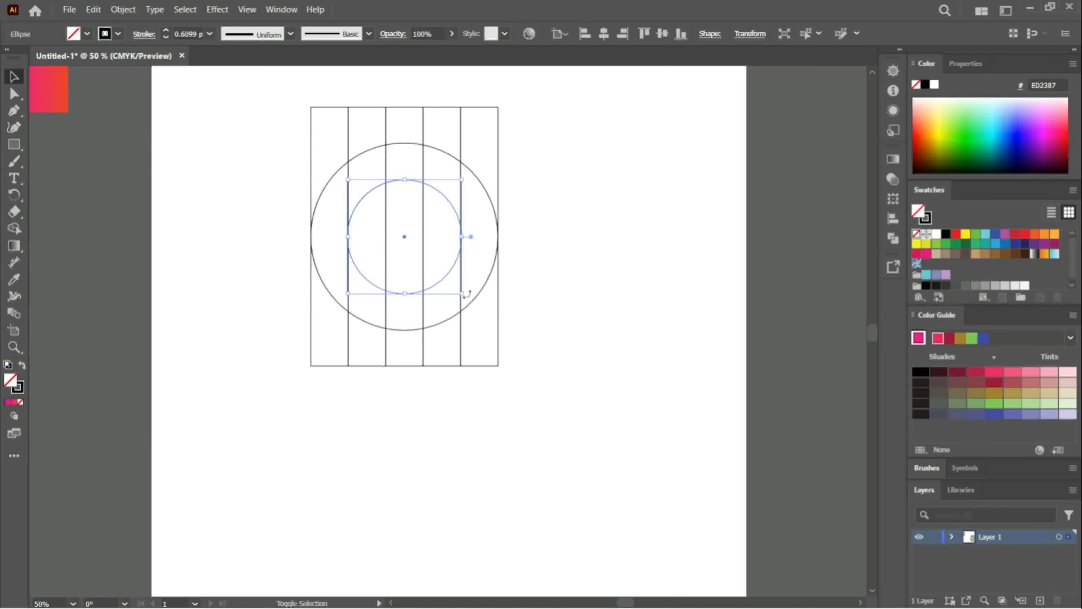
pyautogui.click(570, 260)
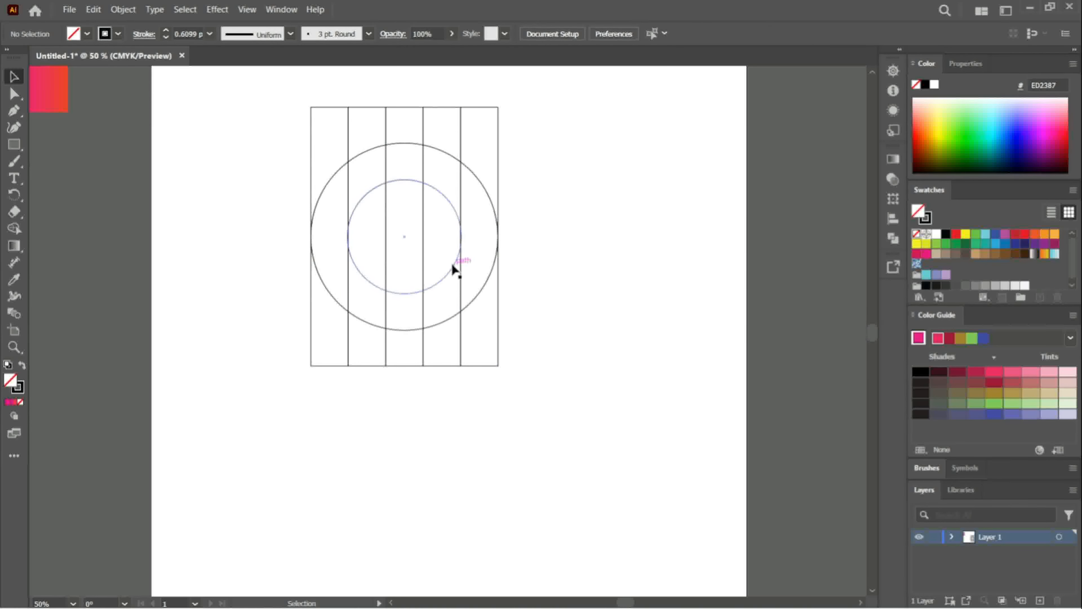
# Fine-tune the inner circle's size from its center so its sides touch the inner strip lines, and check the fit in outline view
pyautogui.click(457, 272)
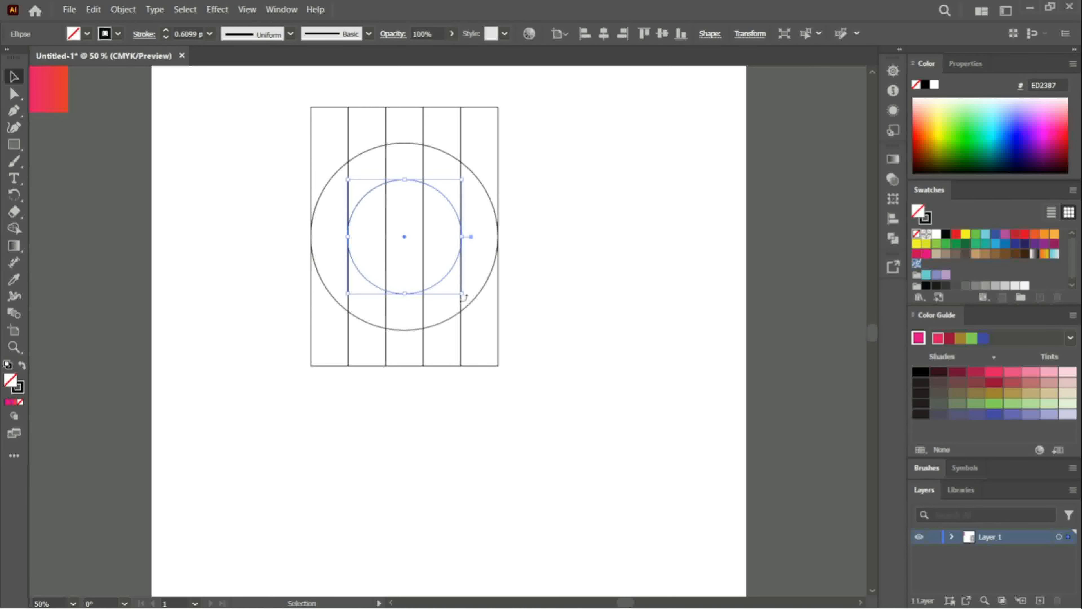
pyautogui.press('a')
pyautogui.hotkey('ctrl', '+')
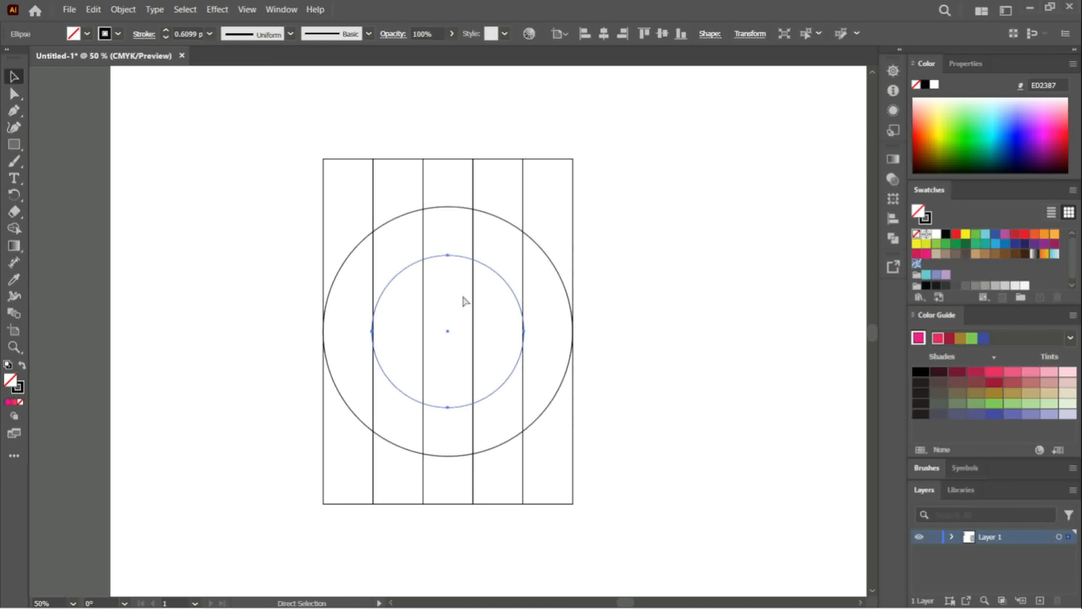
pyautogui.hotkey('ctrl', '+')
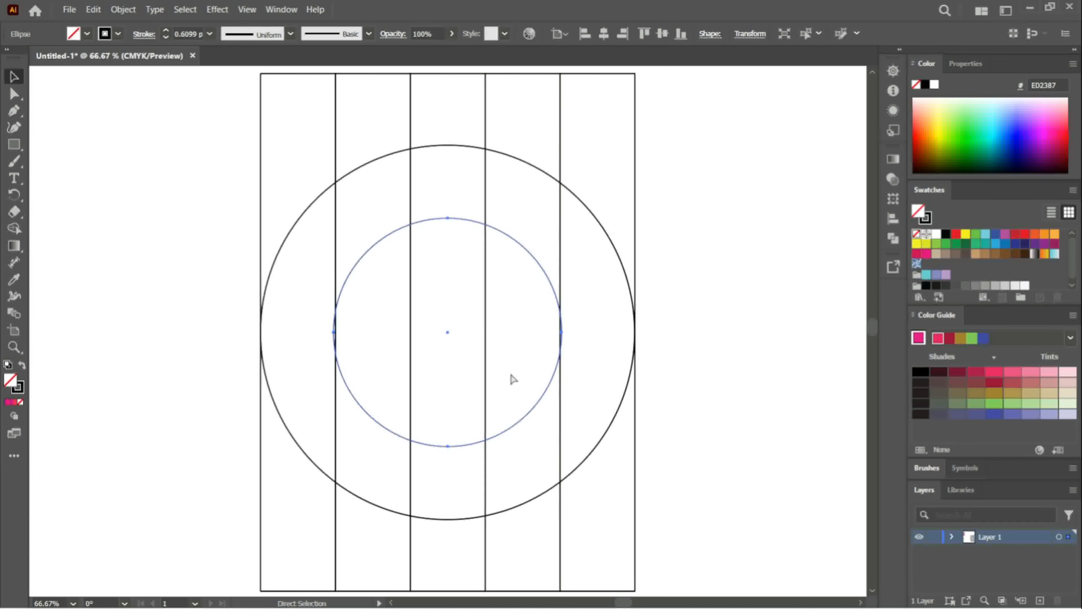
pyautogui.press('v')
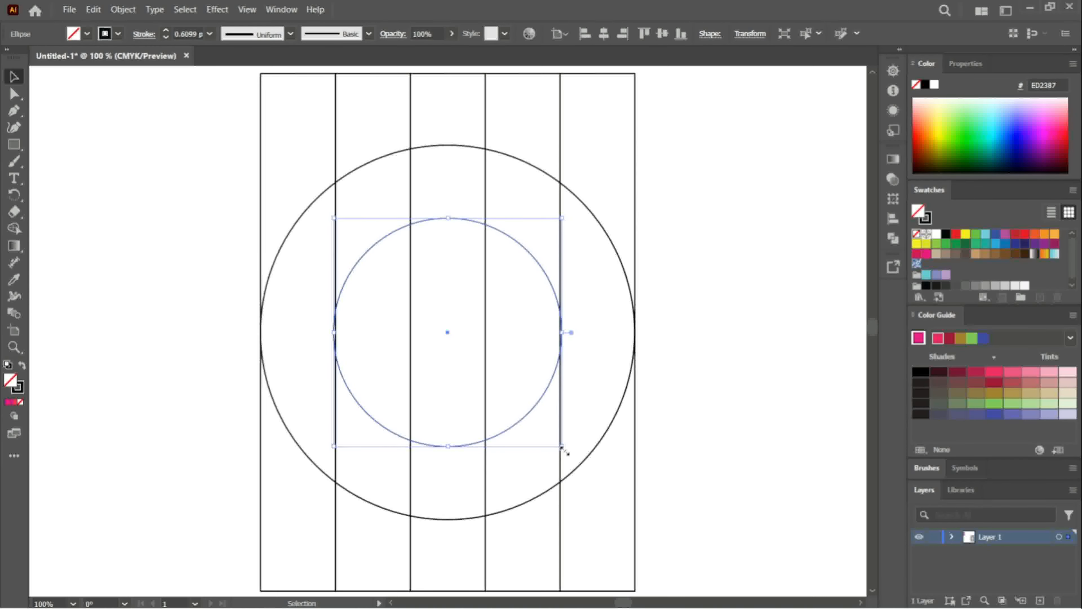
pyautogui.moveTo(562, 447)
pyautogui.mouseDown()
pyautogui.moveTo(547, 430)
pyautogui.moveTo(561, 443)
pyautogui.mouseUp()
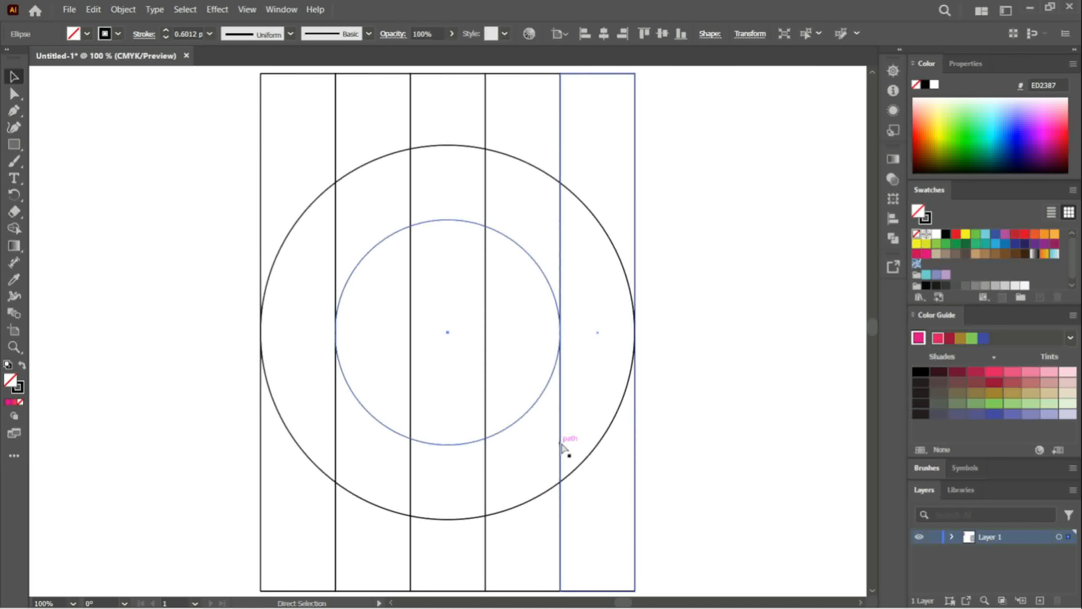
pyautogui.hotkey('ctrl', 'y')
pyautogui.press('a')
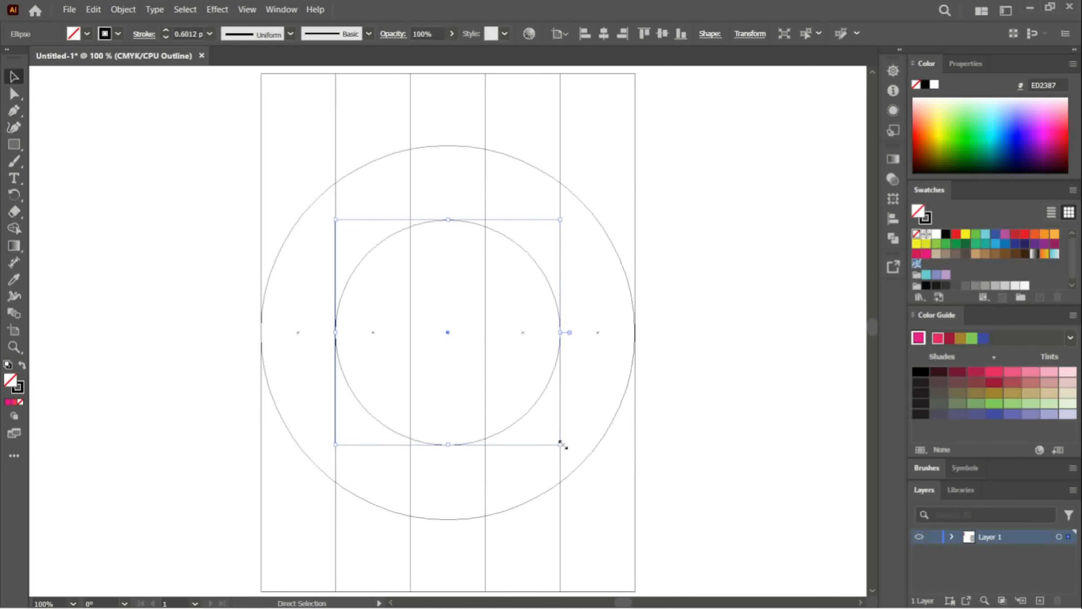
pyautogui.hotkey('ctrl', 'y')
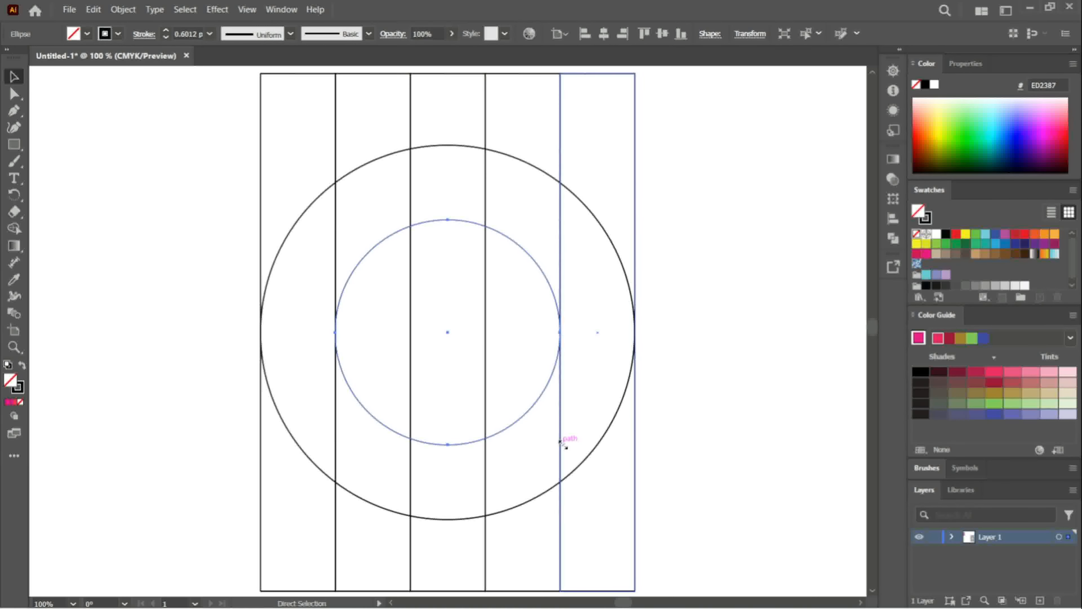
pyautogui.hotkey('ctrl', '+')
pyautogui.hotkey('ctrl', '-')
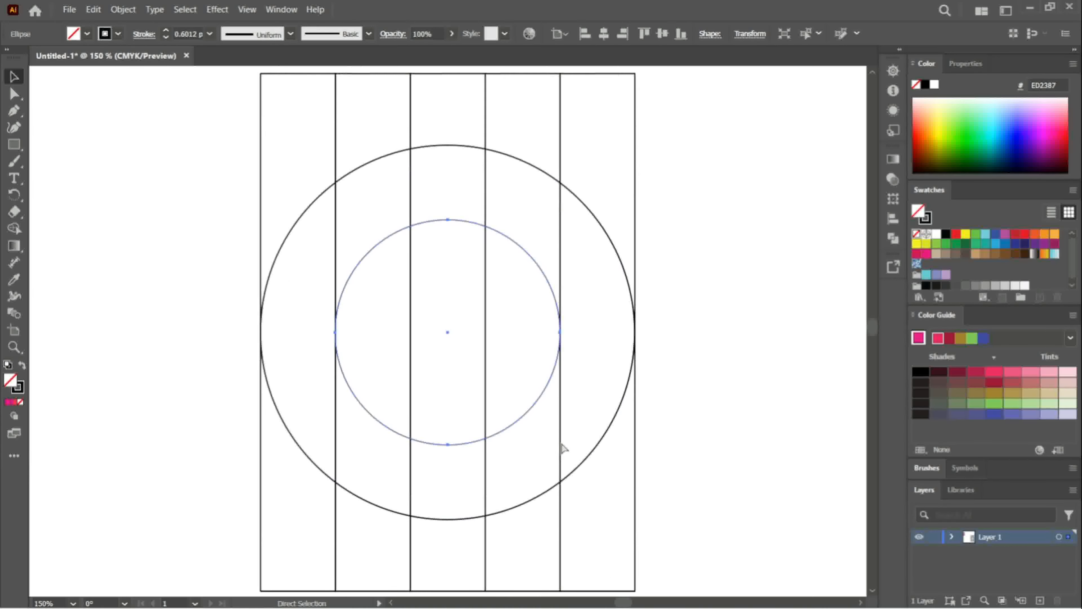
pyautogui.hotkey('ctrl', '-')
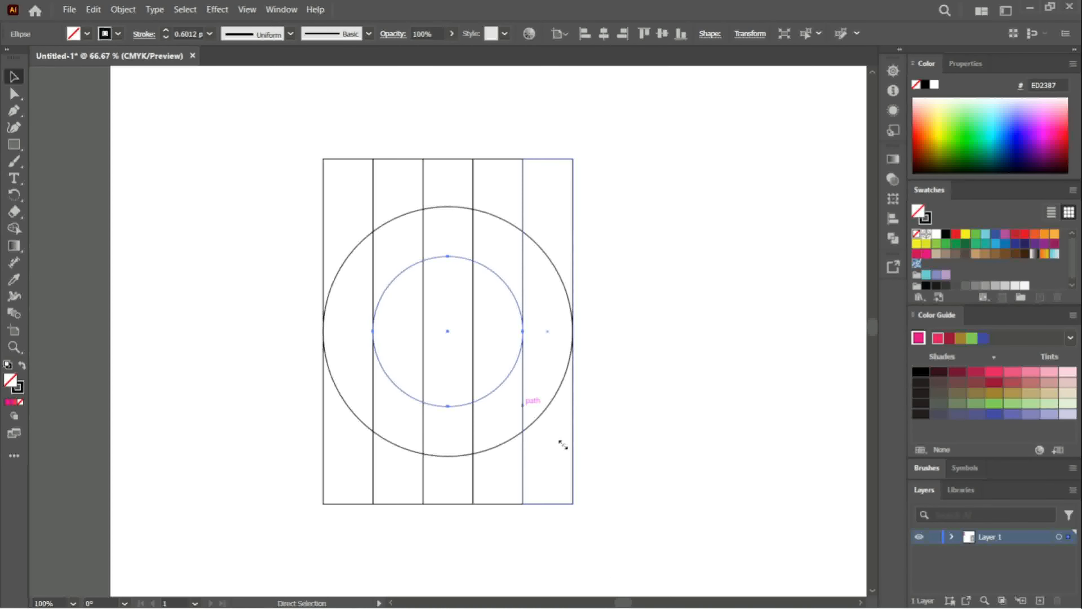
# Select all artwork and use Shape Builder with green fill 32FF66 to merge each ring side with the second and fourth strips' upper and lower ends
pyautogui.press('v')
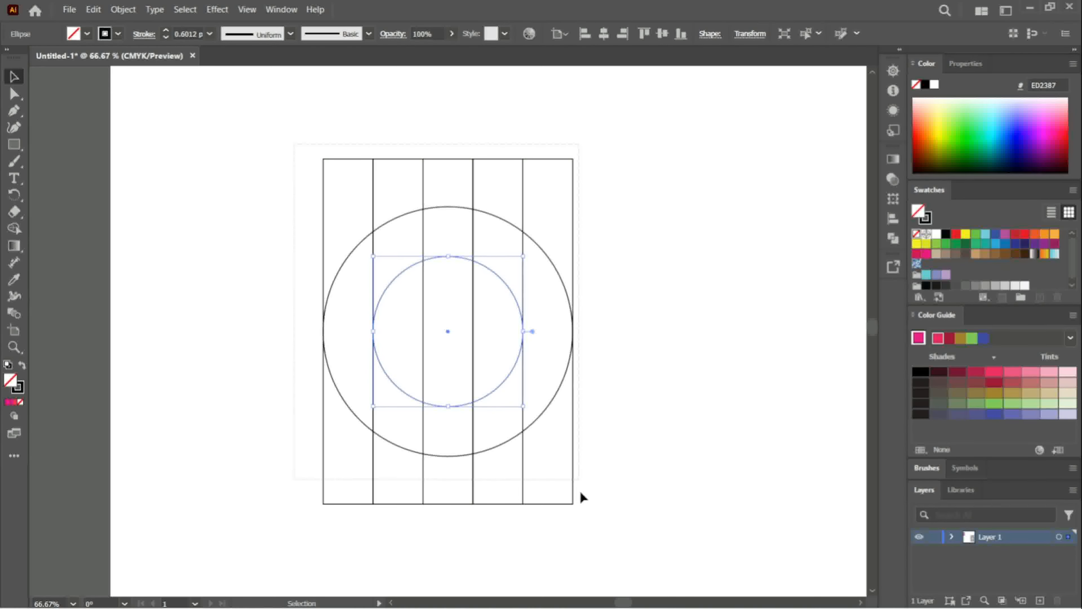
pyautogui.hotkey('ctrl', 'a')
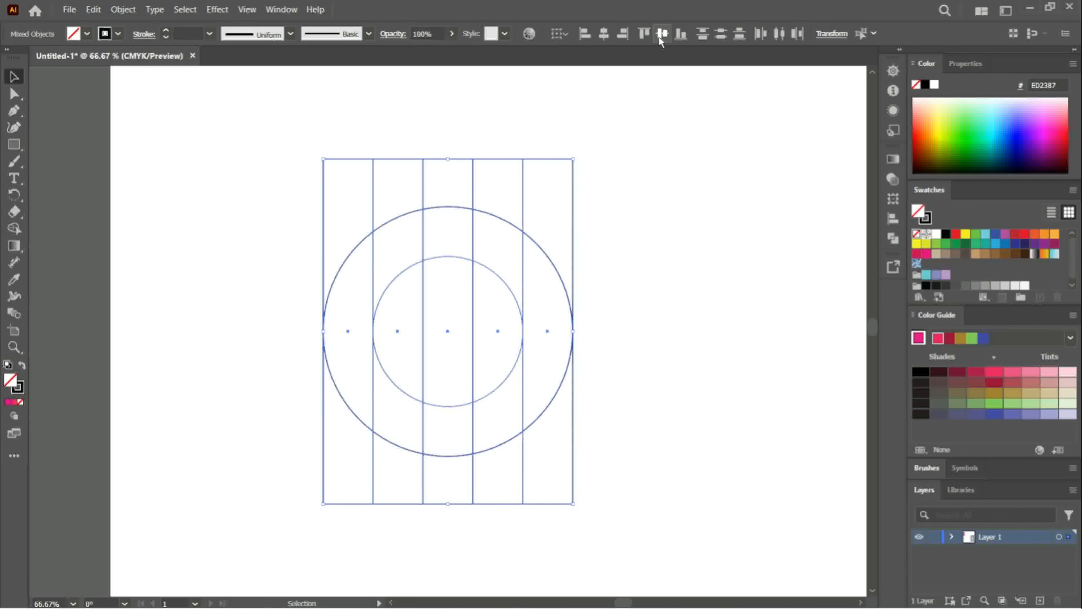
pyautogui.click(14, 230)
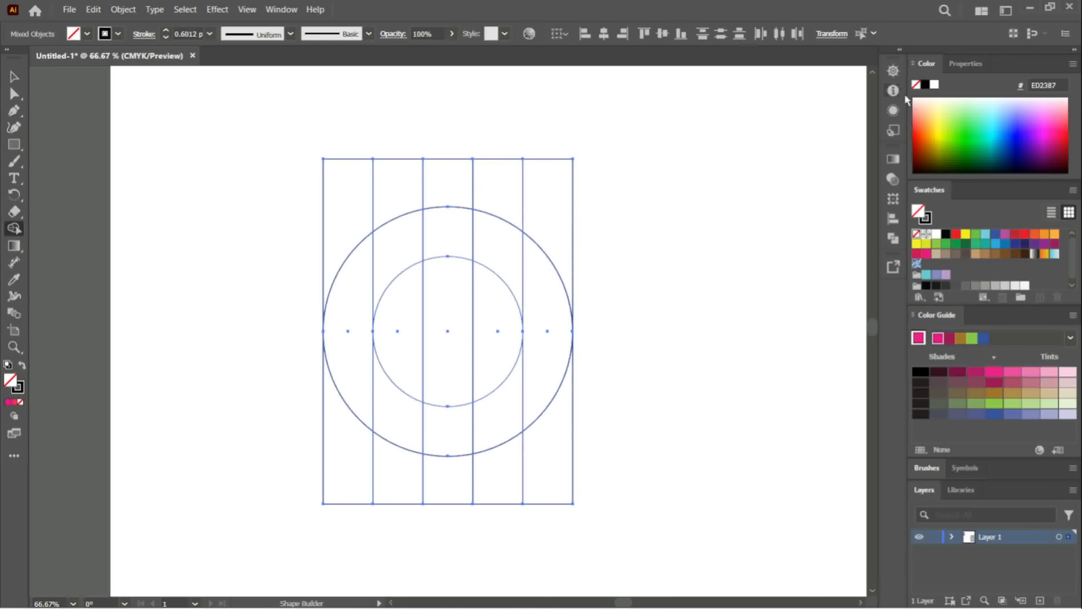
pyautogui.click(975, 121)
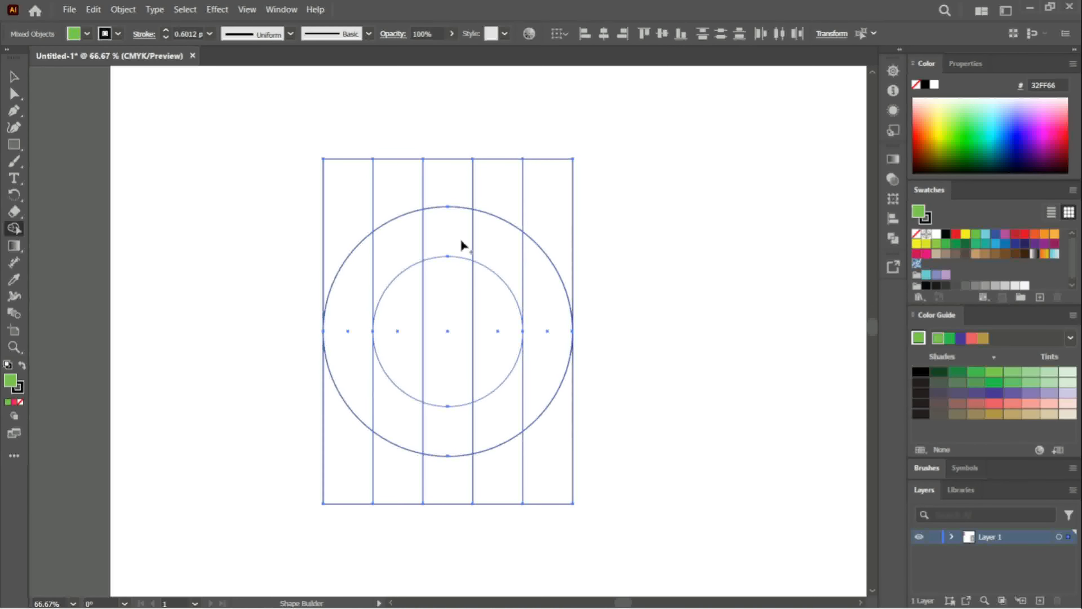
pyautogui.moveTo(396, 195)
pyautogui.mouseDown()
pyautogui.moveTo(395, 249)
pyautogui.moveTo(359, 292)
pyautogui.mouseUp()
pyautogui.moveTo(358, 346)
pyautogui.mouseDown()
pyautogui.moveTo(384, 397)
pyautogui.moveTo(388, 453)
pyautogui.mouseUp()
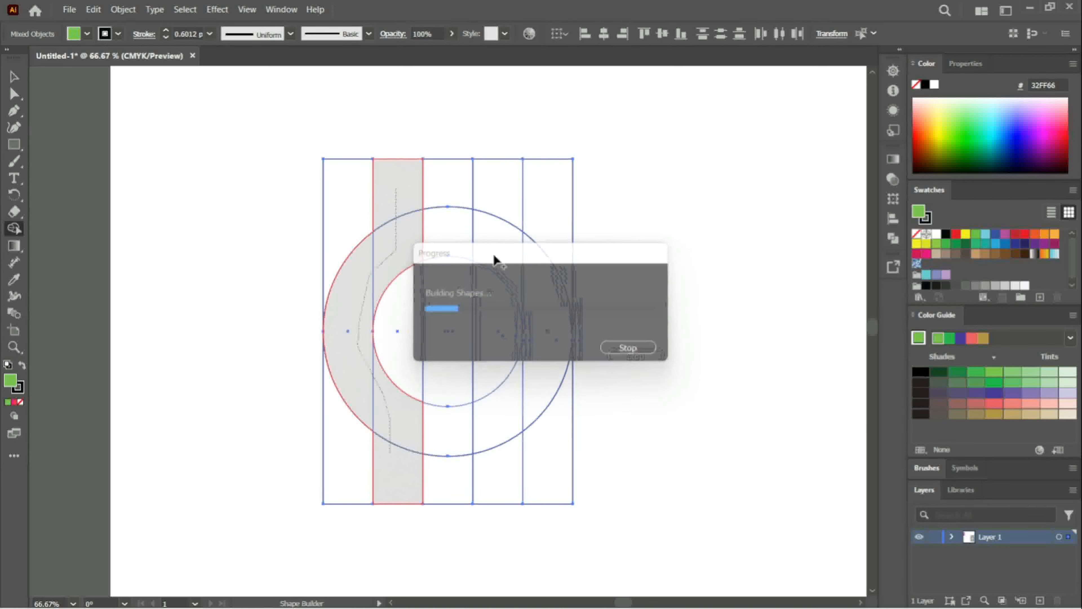
pyautogui.moveTo(498, 183)
pyautogui.mouseDown()
pyautogui.moveTo(493, 236)
pyautogui.moveTo(533, 273)
pyautogui.mouseUp()
pyautogui.moveTo(533, 318); pyautogui.dragTo(498, 459)
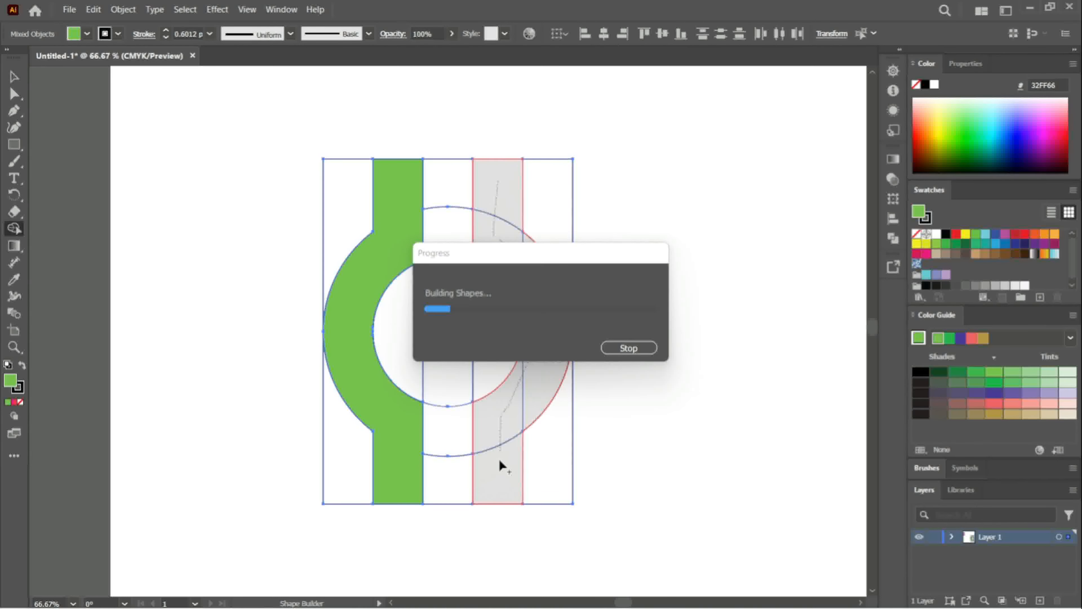
# Ungroup the strip group containing the merged green shapes
pyautogui.click(8, 78)
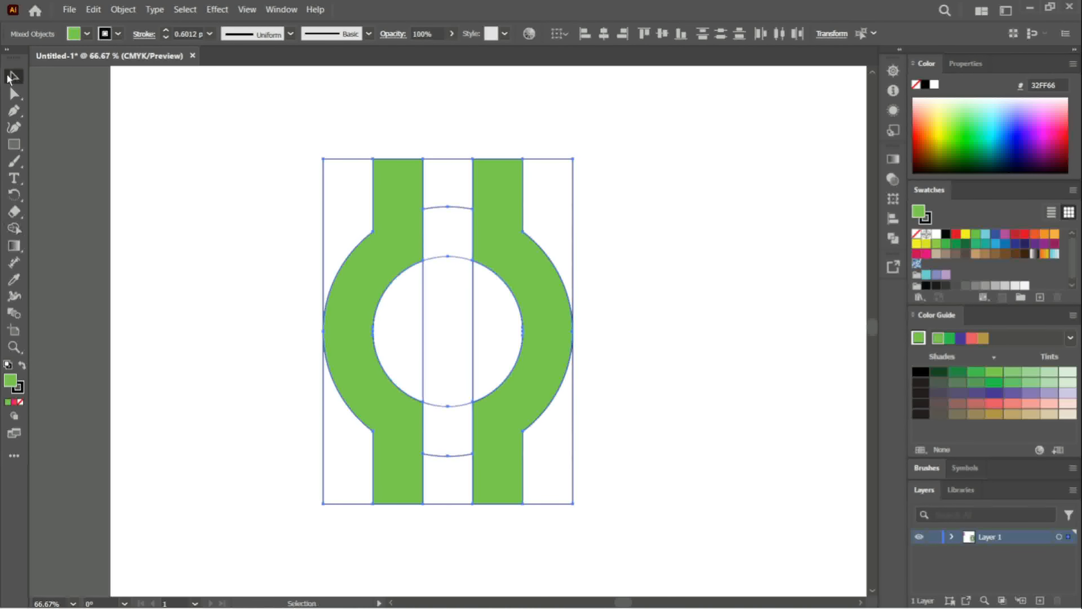
pyautogui.rightClick(483, 204)
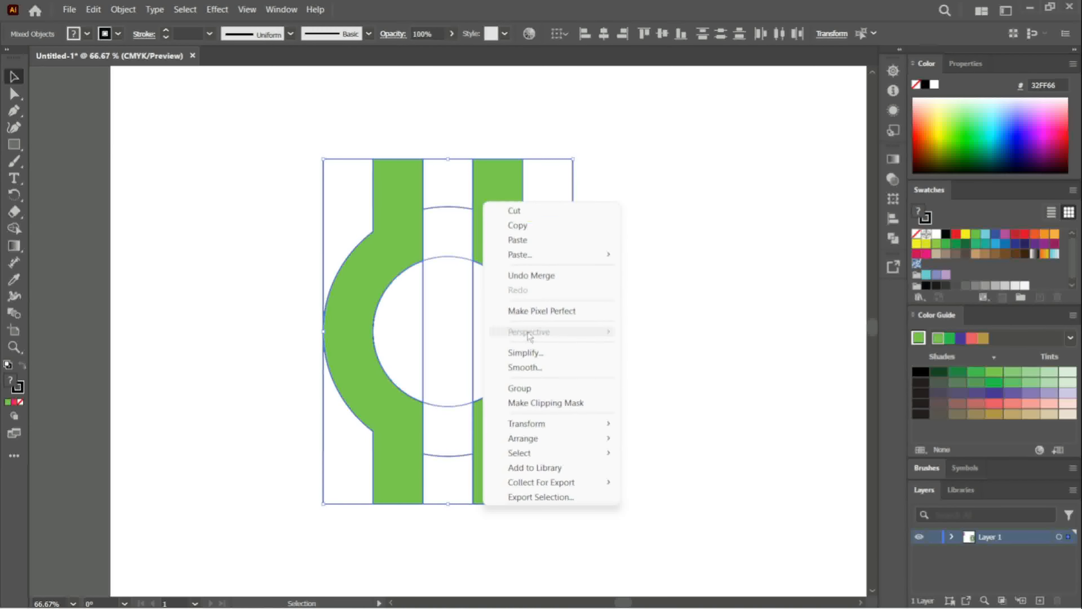
pyautogui.click(675, 177)
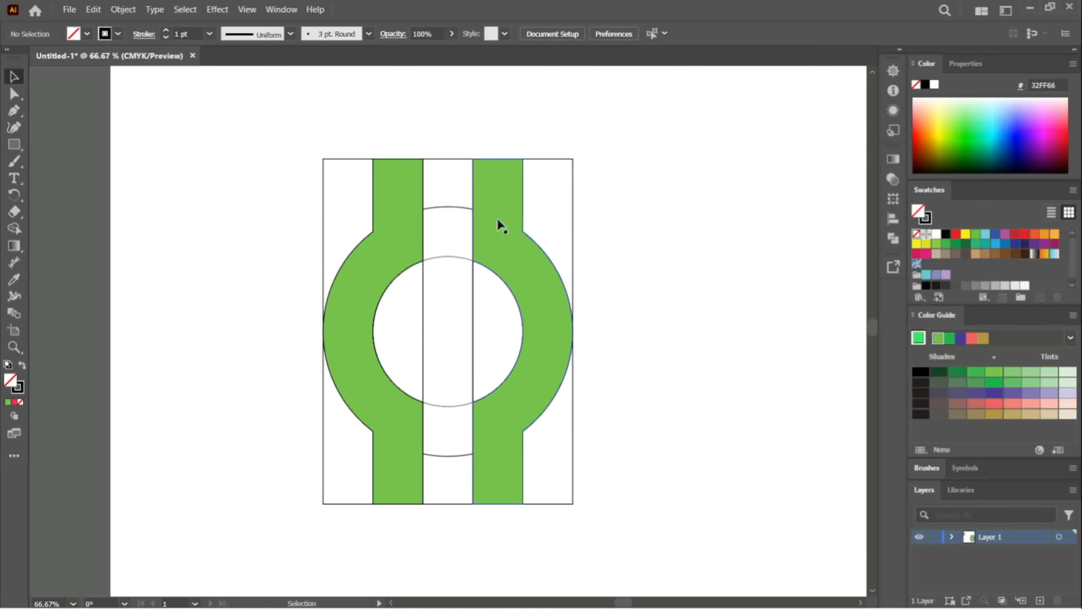
pyautogui.click(421, 222)
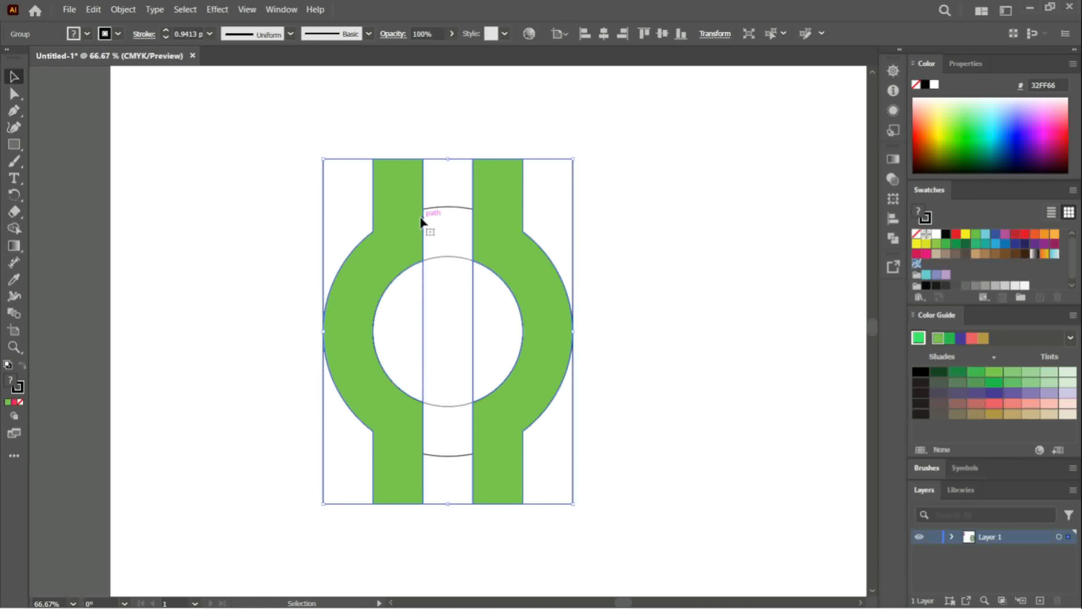
pyautogui.rightClick(420, 219)
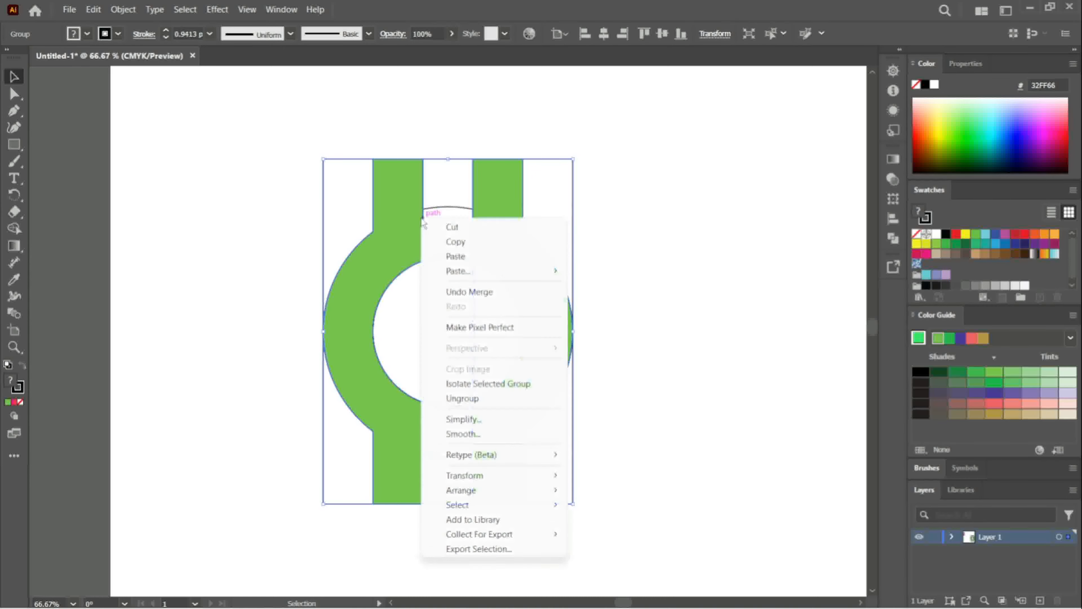
pyautogui.click(465, 405)
pyautogui.click(655, 257)
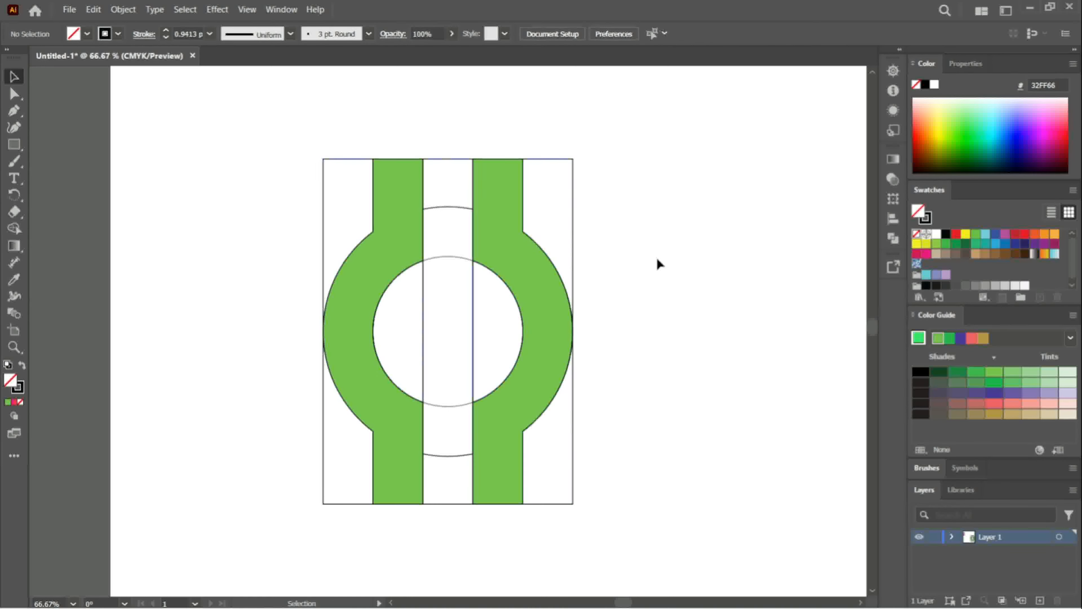
# Select both green shapes and move them together to the left, clear of the remaining outlines
pyautogui.click(525, 253)
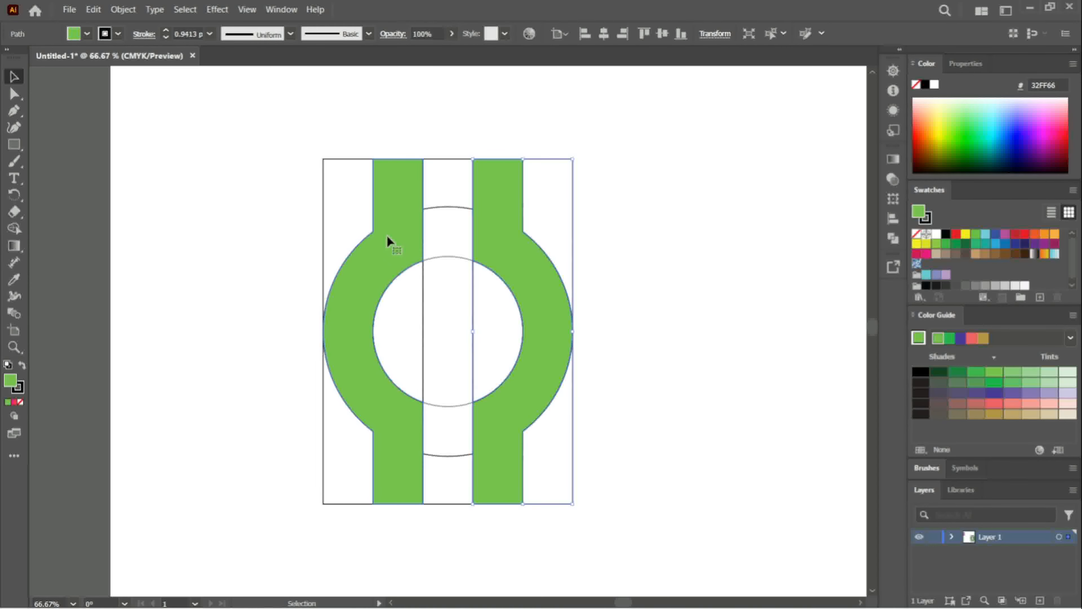
pyautogui.moveTo(386, 241); pyautogui.dragTo(140, 223)
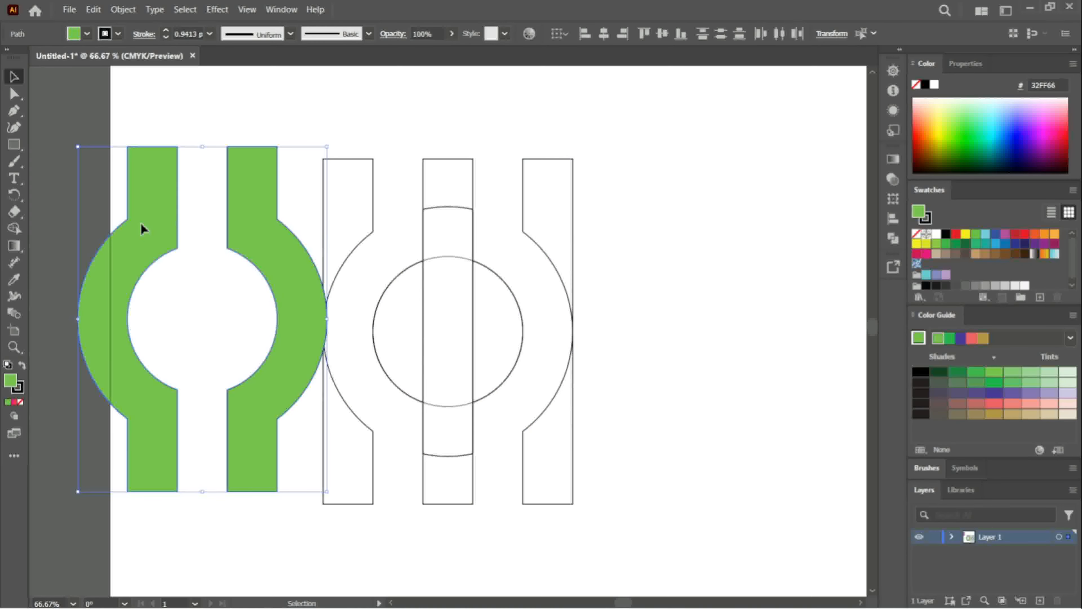
pyautogui.moveTo(299, 293); pyautogui.dragTo(260, 285)
# Delete all leftover construction outlines and move both green shapes back to the middle of the artboard
pyautogui.moveTo(328, 138); pyautogui.dragTo(572, 444)
pyautogui.moveTo(595, 483); pyautogui.dragTo(596, 499)
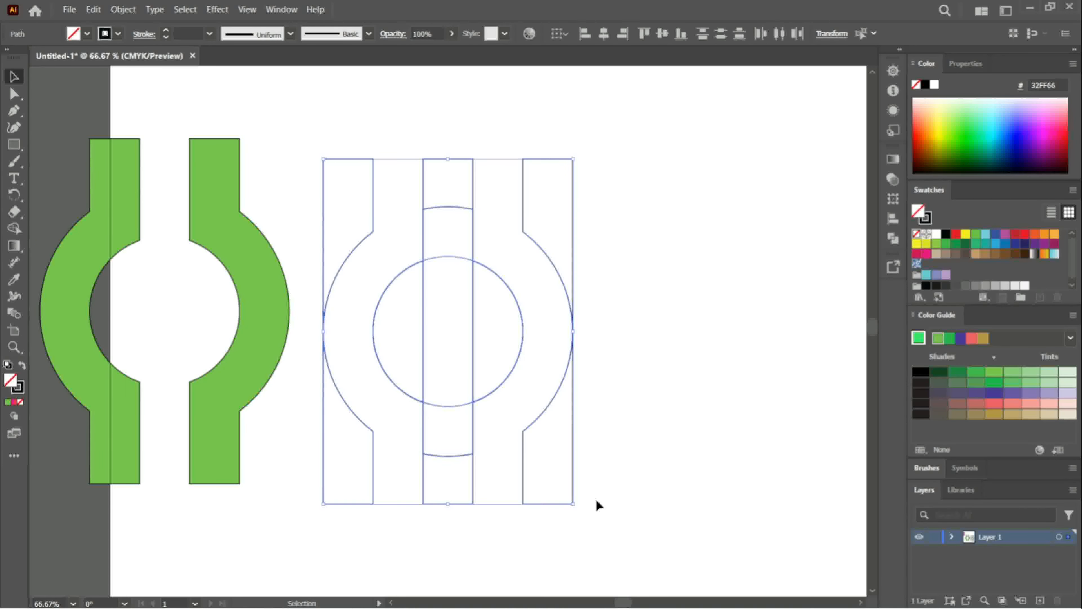
pyautogui.press('Delete')
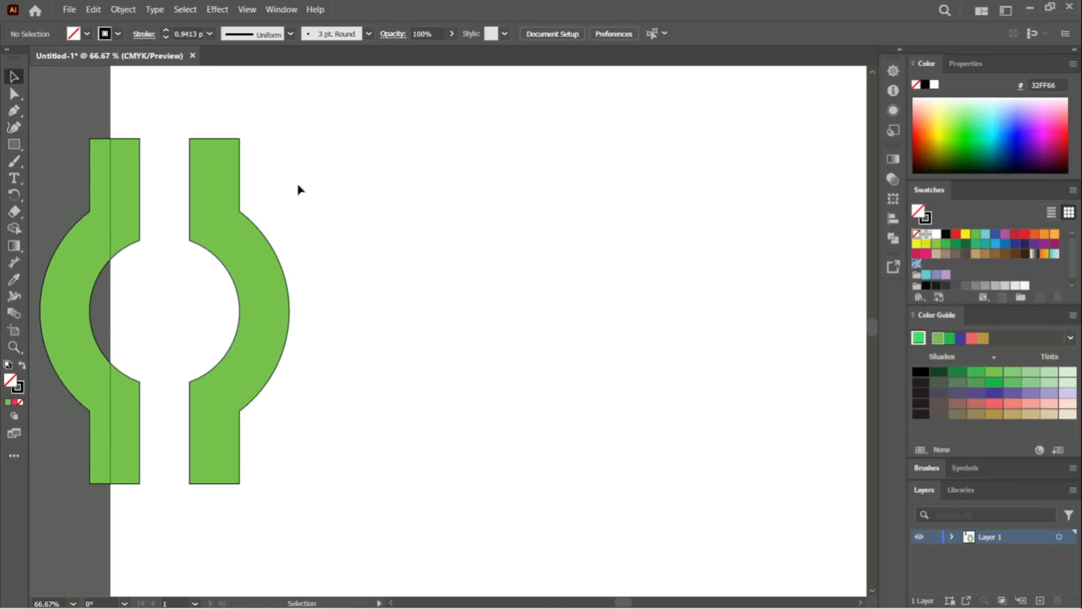
pyautogui.click(97, 267)
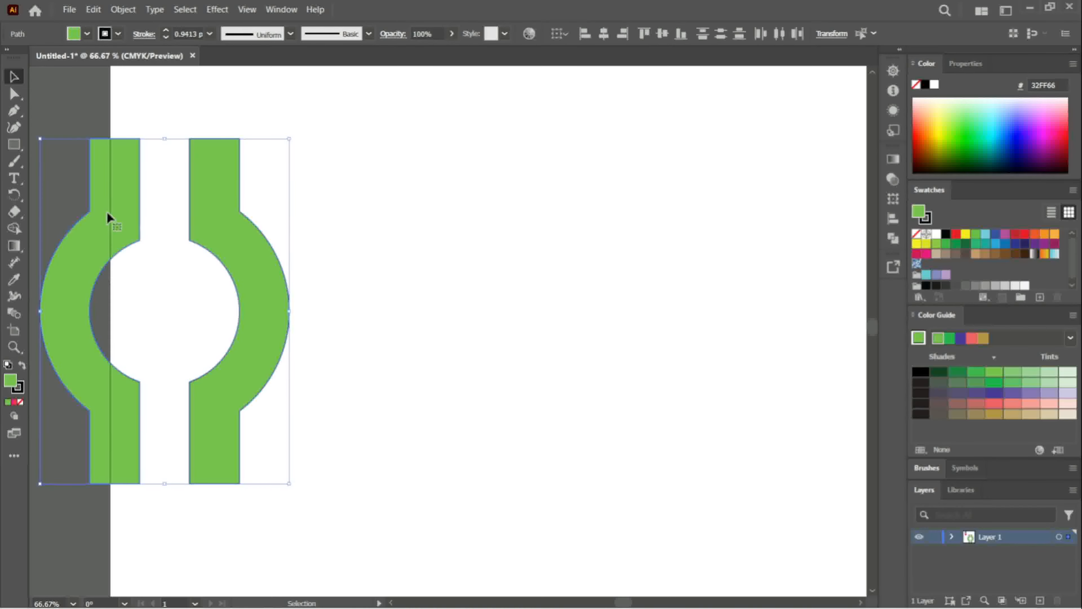
pyautogui.moveTo(165, 196); pyautogui.dragTo(413, 209)
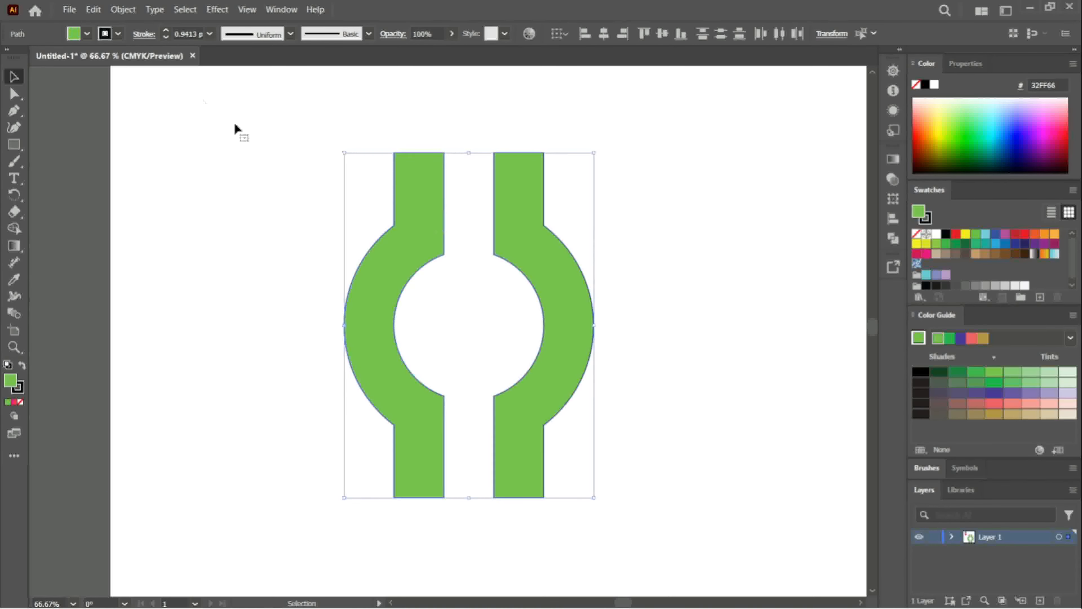
# Set the stroke weight of both green shapes to 0 and group them
pyautogui.click(198, 32)
pyautogui.write('0')
pyautogui.press('Return')
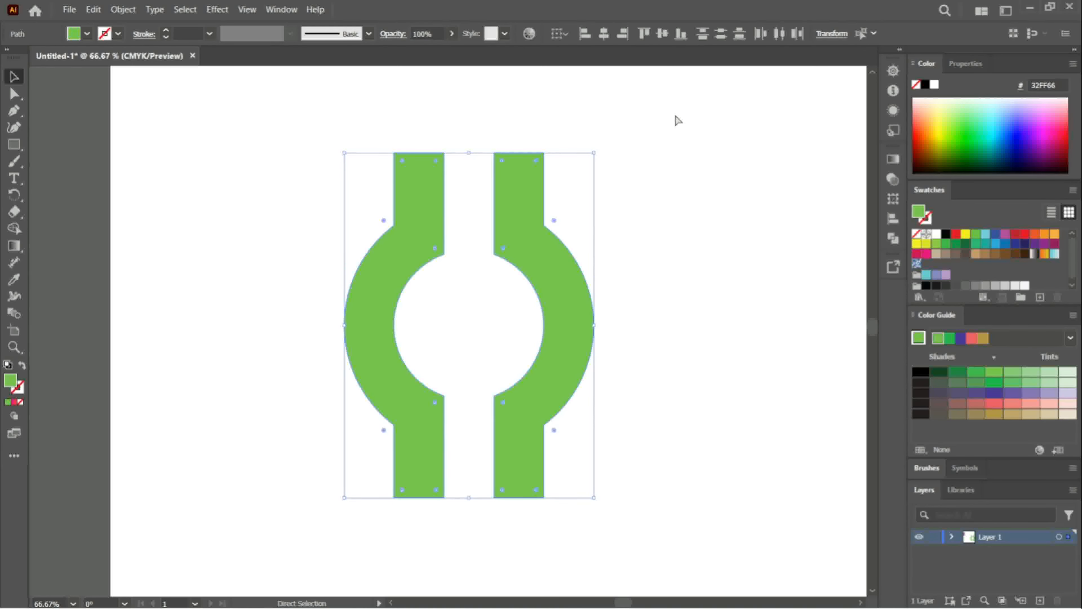
pyautogui.hotkey('ctrl', 'g')
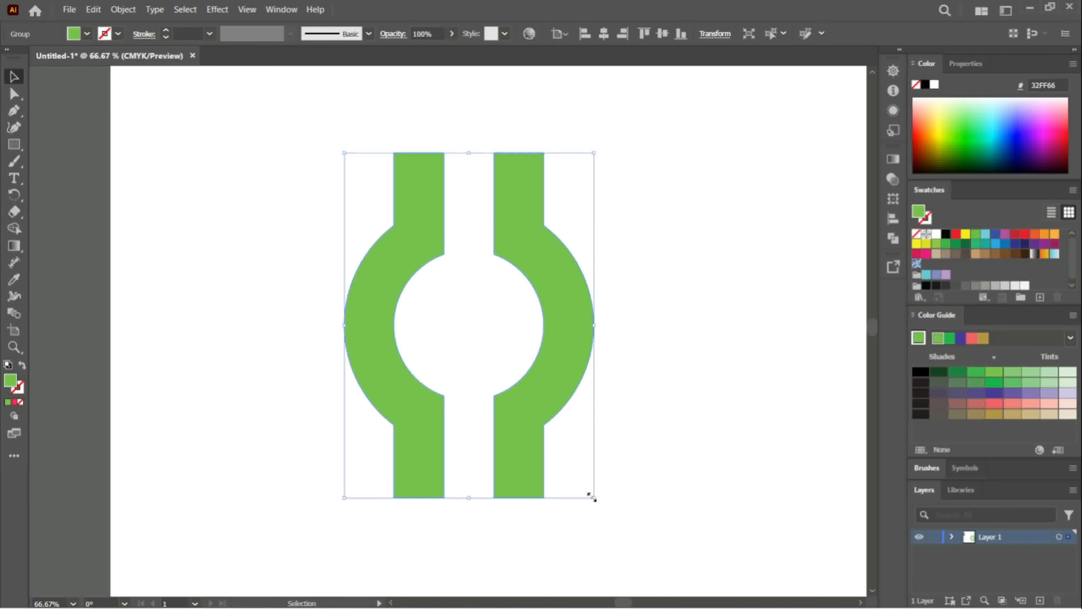
# Scale the green group down to about half its size around its center and apply a Radial repeat to it
pyautogui.moveTo(592, 496); pyautogui.dragTo(548, 411)
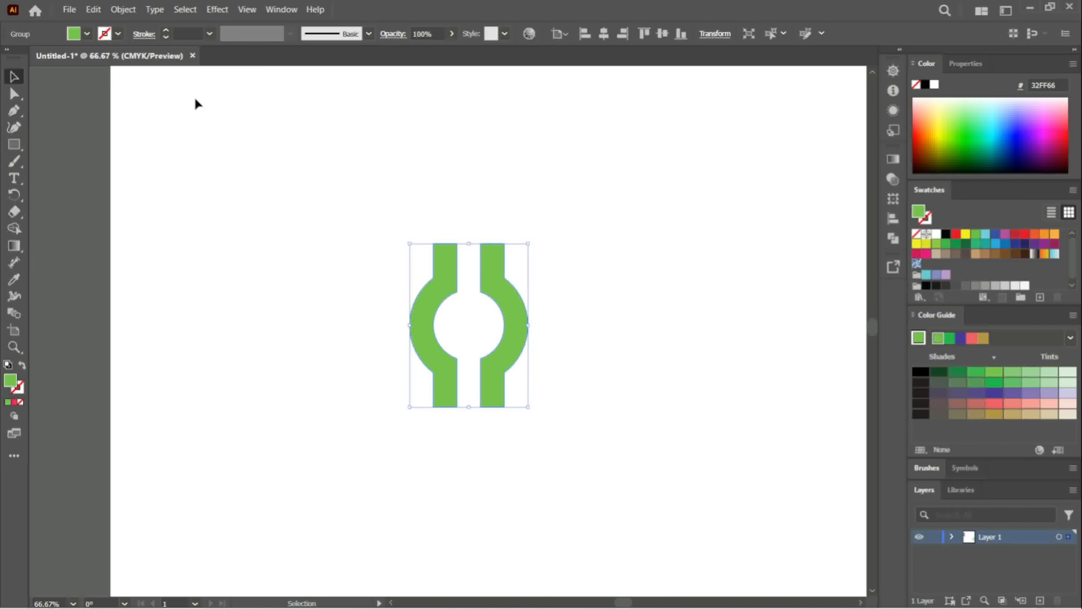
pyautogui.click(123, 9)
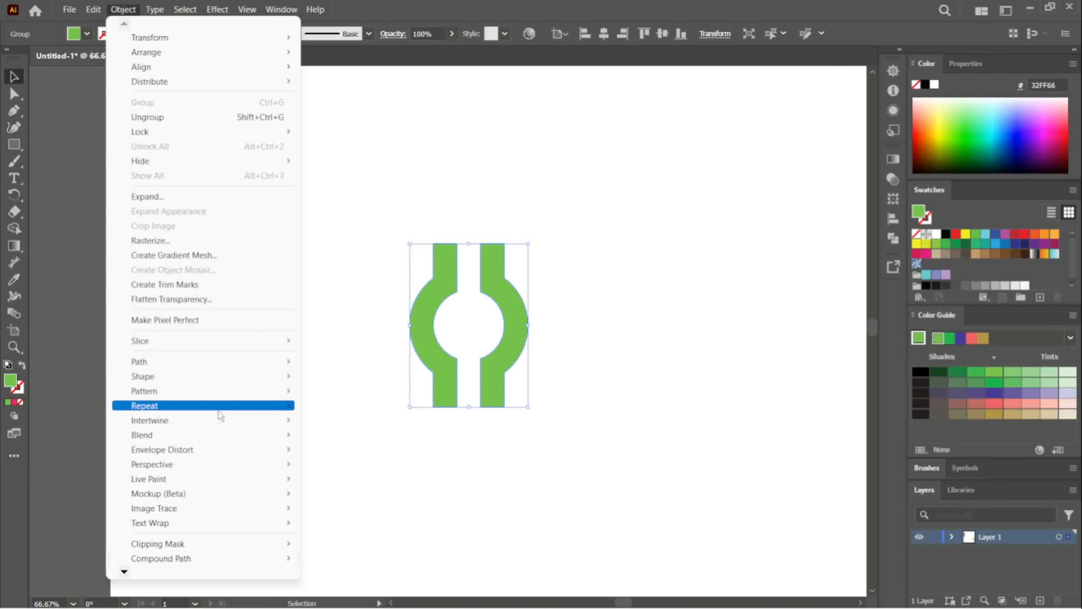
pyautogui.moveTo(218, 407)
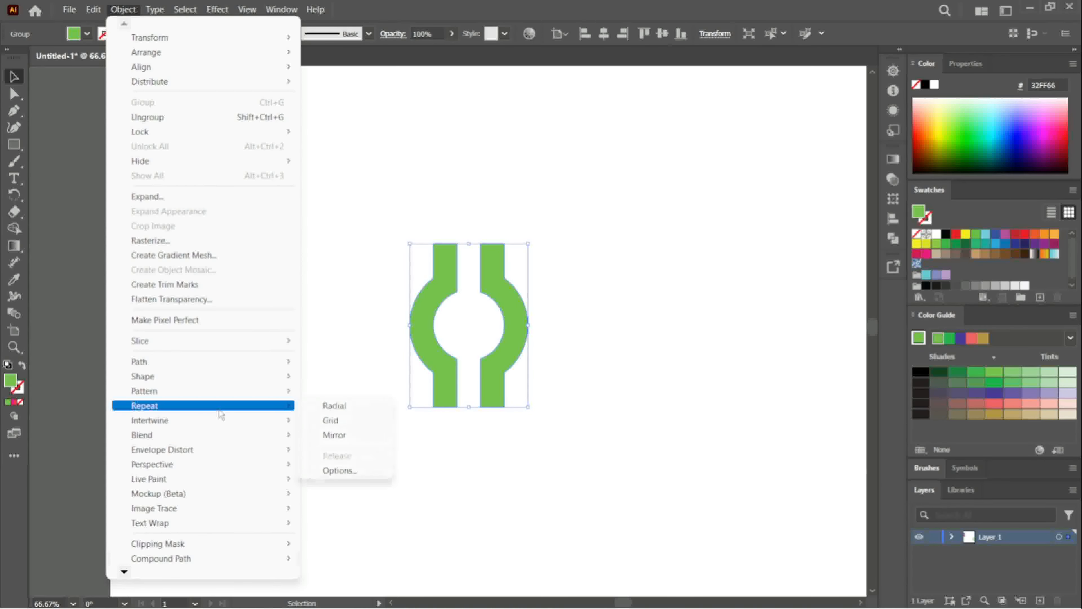
pyautogui.click(326, 412)
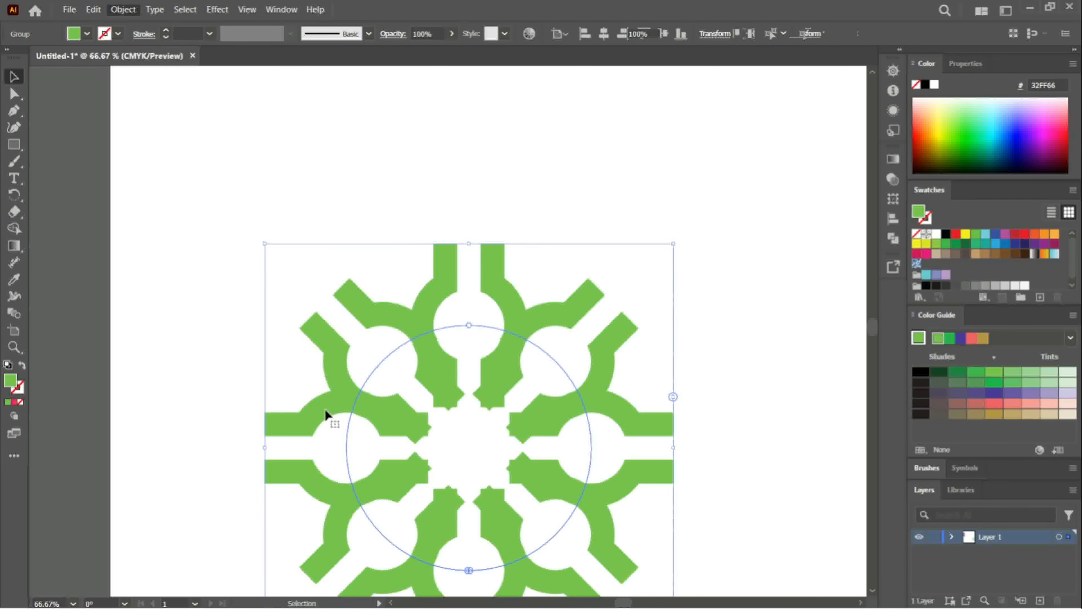
# Move the radial repeat up to the middle of the artboard and reduce its radius to 120 px
pyautogui.moveTo(447, 389); pyautogui.dragTo(424, 287)
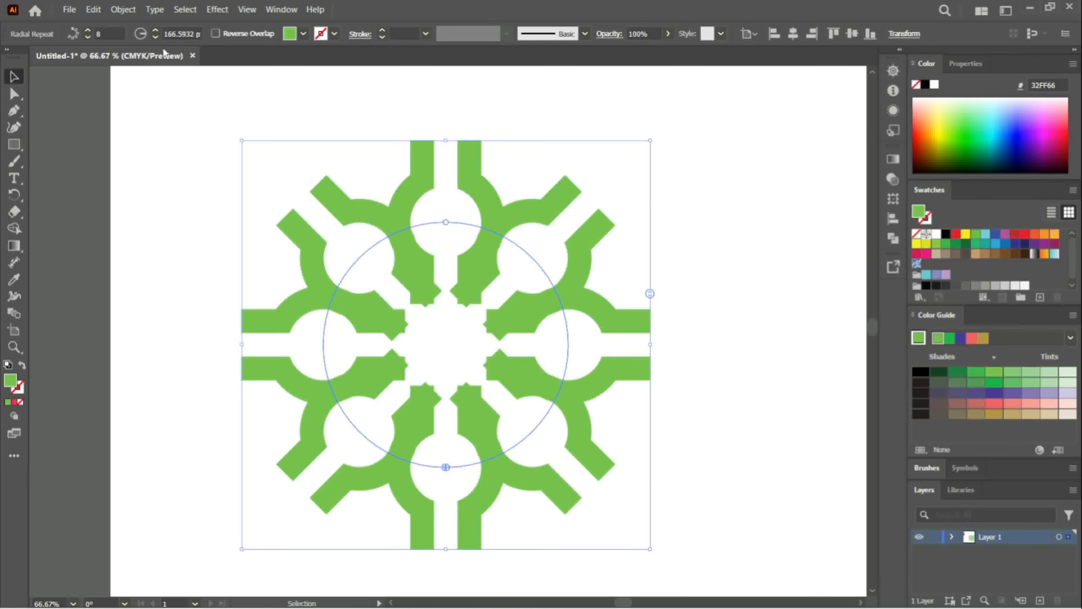
pyautogui.click(154, 38)
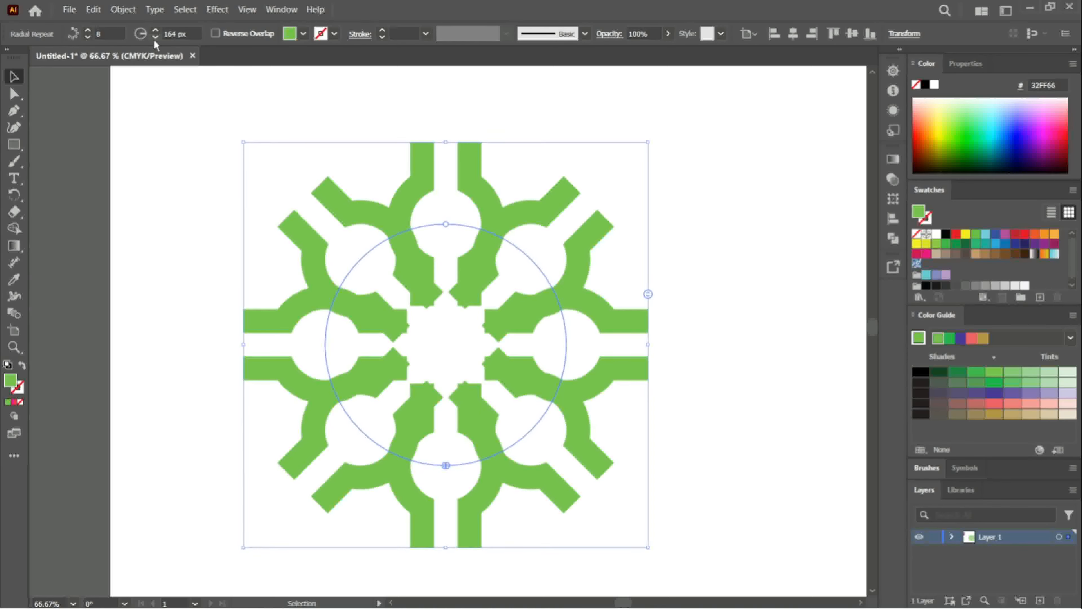
pyautogui.click(154, 39)
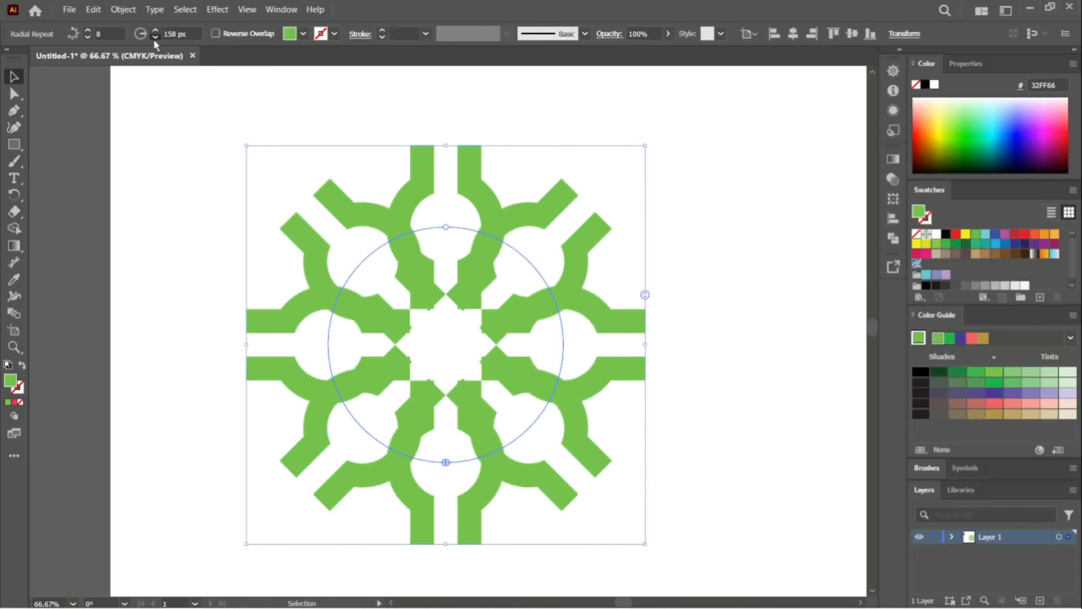
pyautogui.click(155, 38)
pyautogui.click(155, 38)
pyautogui.click(155, 38)
pyautogui.click(154, 38)
pyautogui.click(155, 38)
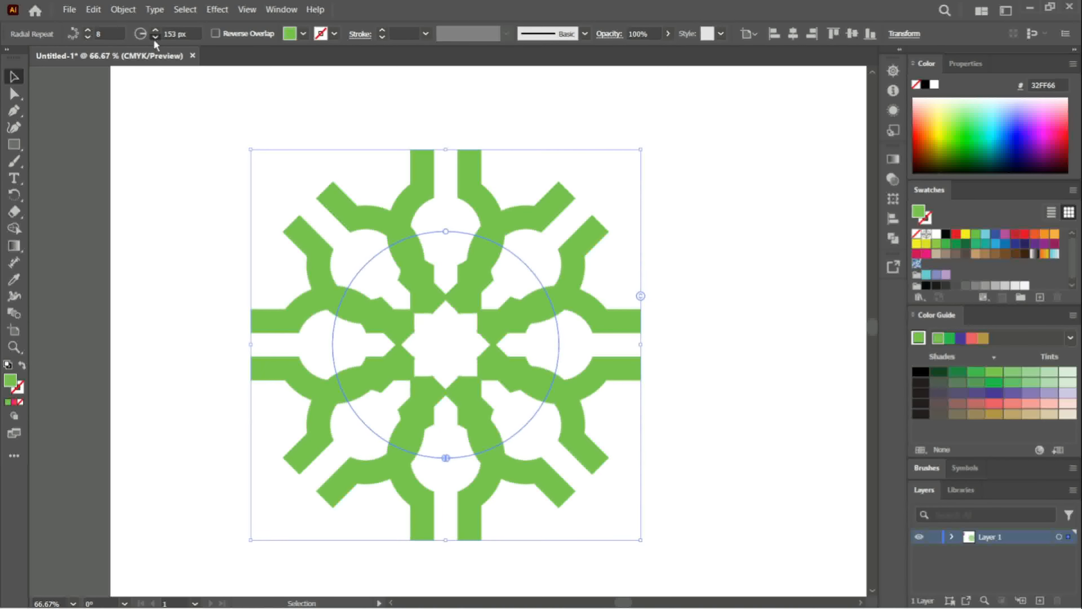
pyautogui.click(155, 38)
pyautogui.click(154, 38)
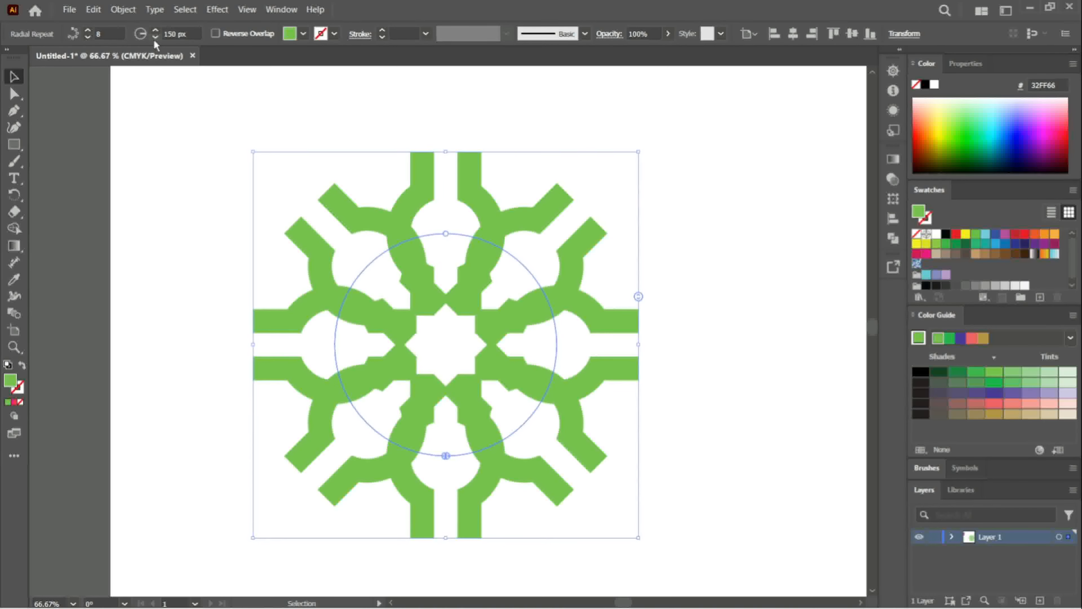
pyautogui.click(154, 38)
pyautogui.click(155, 39)
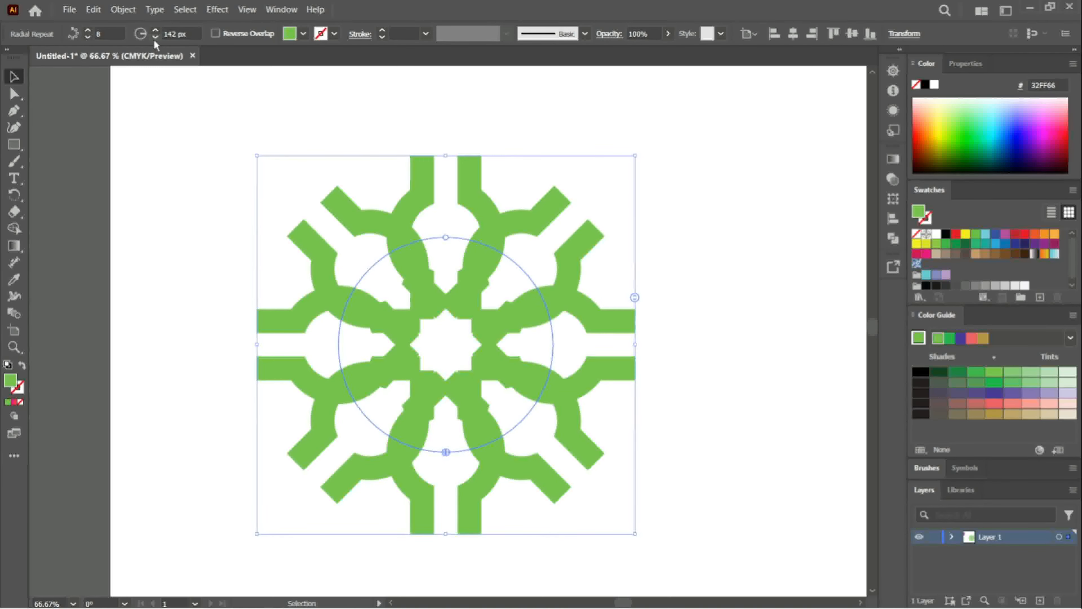
pyautogui.click(155, 38)
pyautogui.click(155, 38)
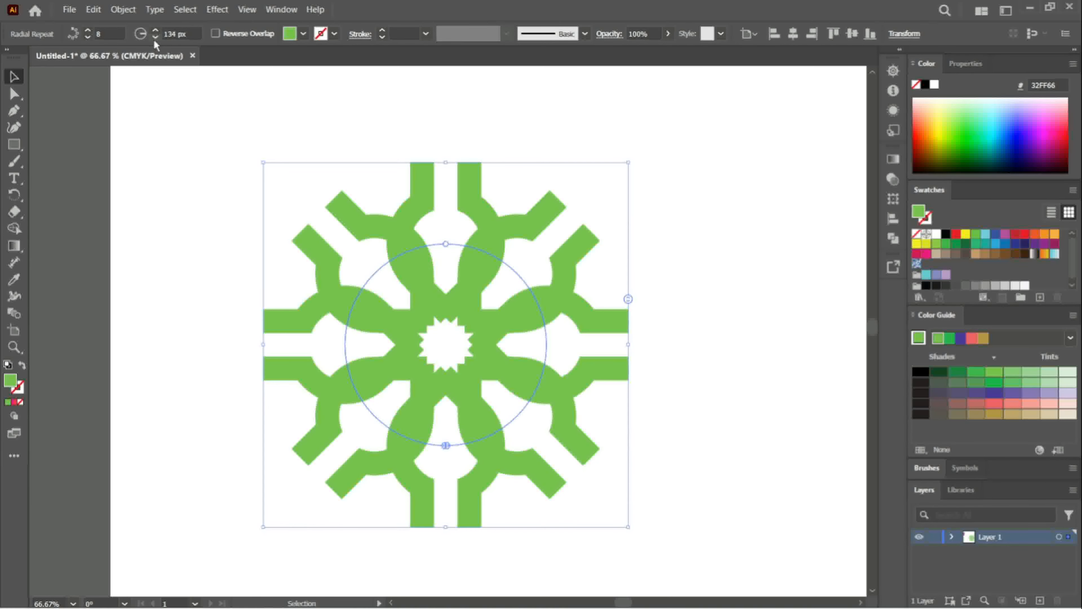
pyautogui.click(155, 39)
pyautogui.click(154, 39)
pyautogui.click(155, 39)
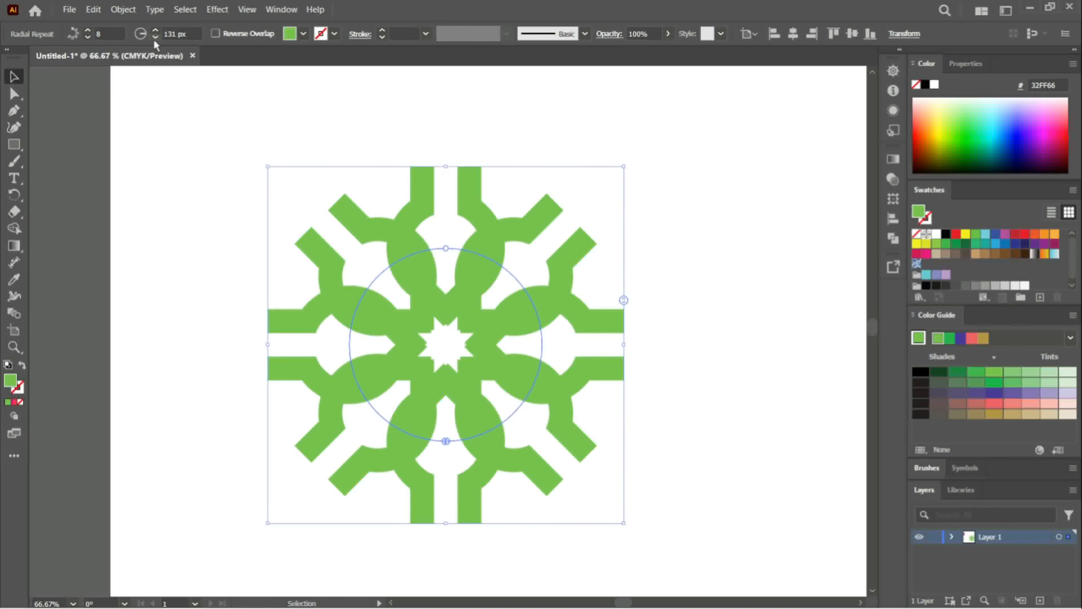
pyautogui.click(155, 38)
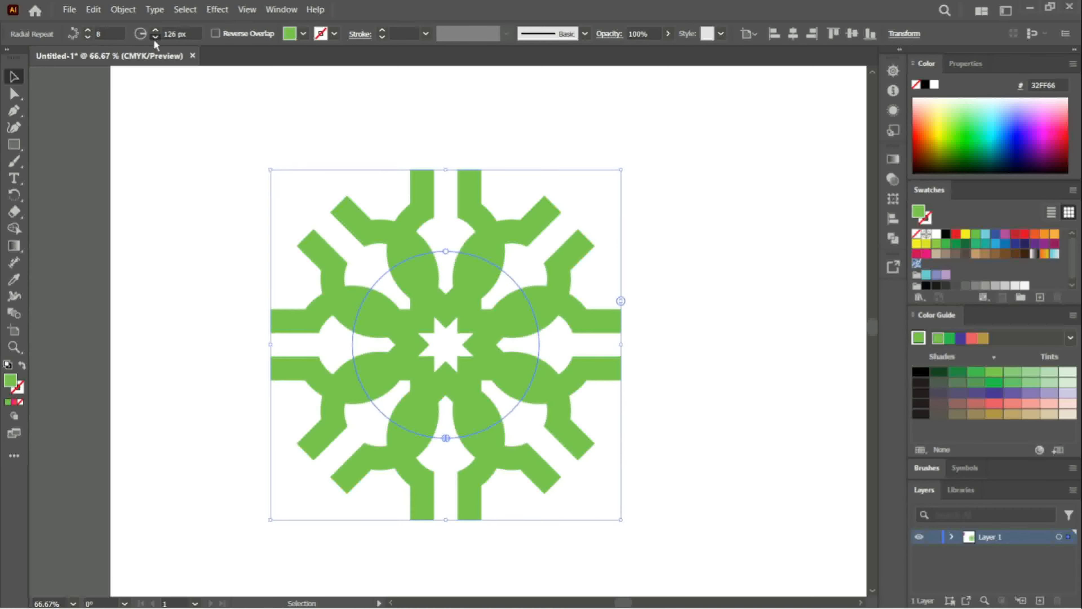
pyautogui.click(155, 38)
pyautogui.click(155, 38)
pyautogui.click(154, 38)
pyautogui.click(155, 38)
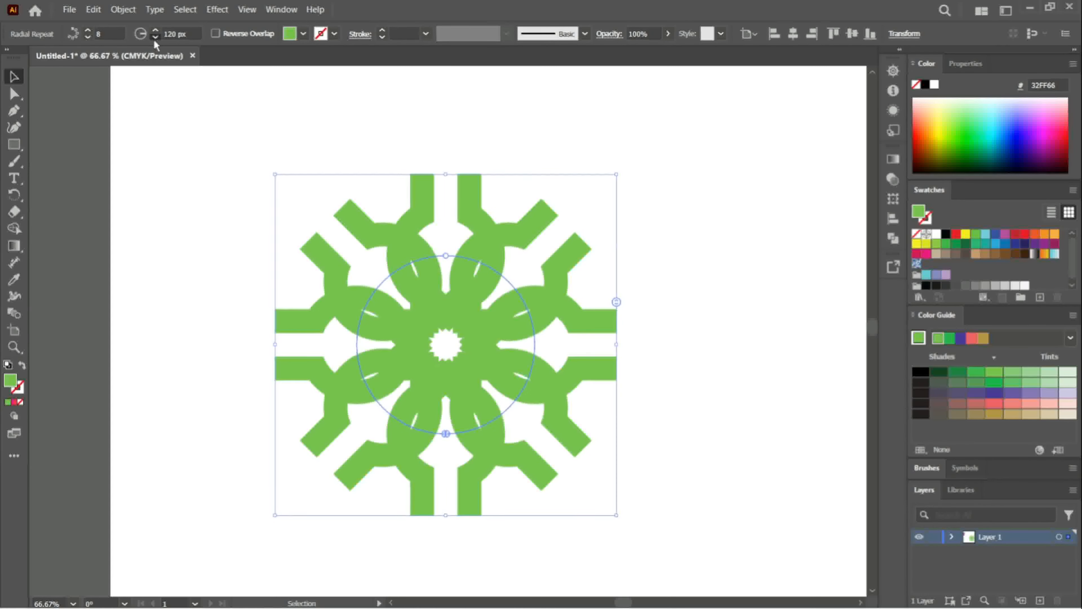
# Increase the radial repeat to 10 instances and set its radius to 145 px
pyautogui.click(89, 31)
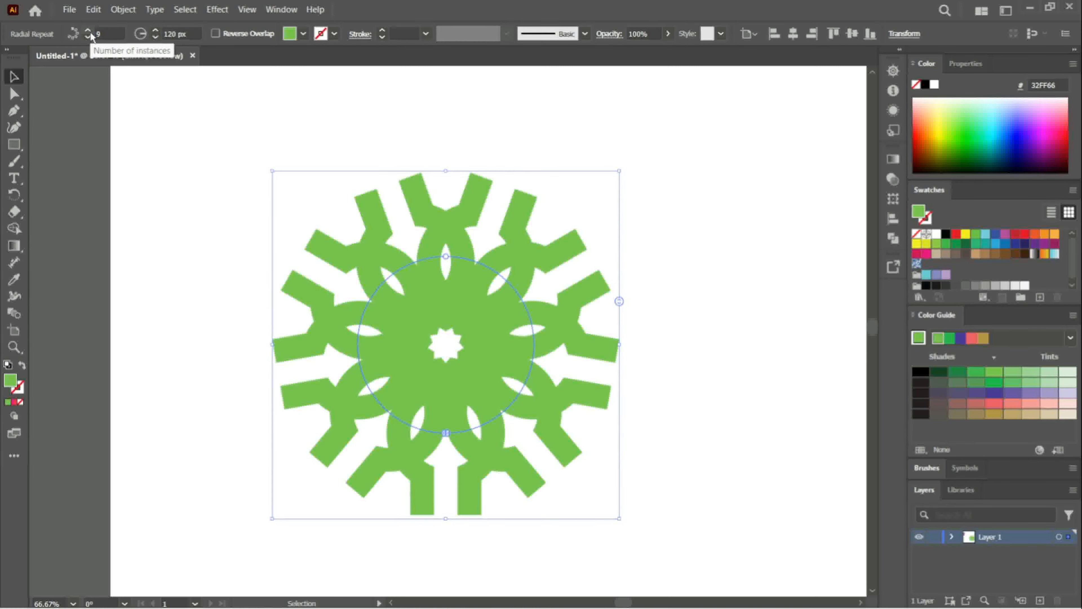
pyautogui.click(89, 31)
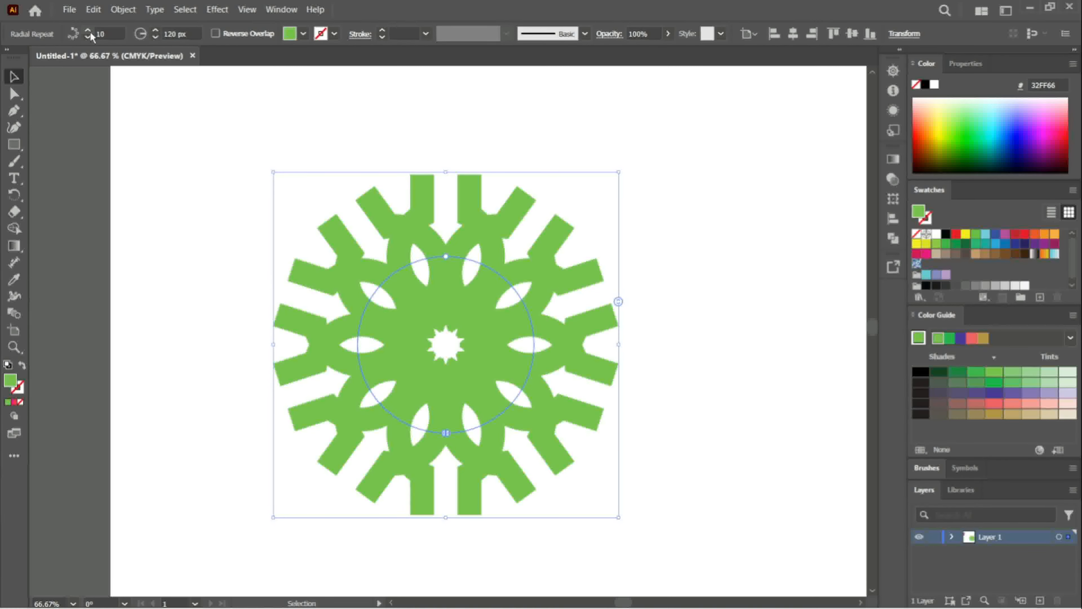
pyautogui.click(155, 38)
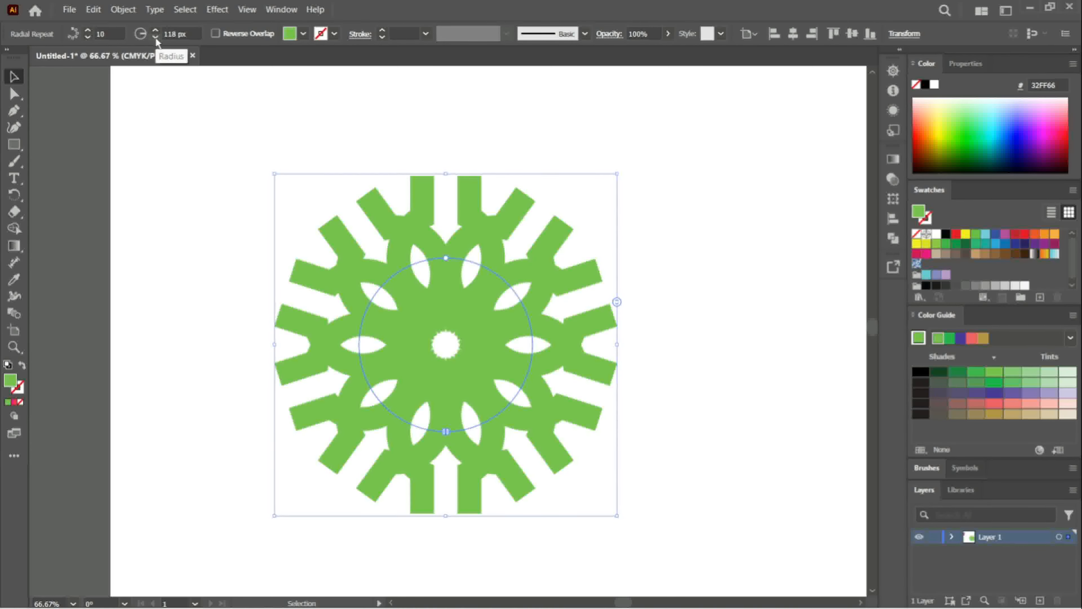
pyautogui.click(155, 30)
pyautogui.click(154, 29)
pyautogui.click(155, 30)
pyautogui.click(155, 30)
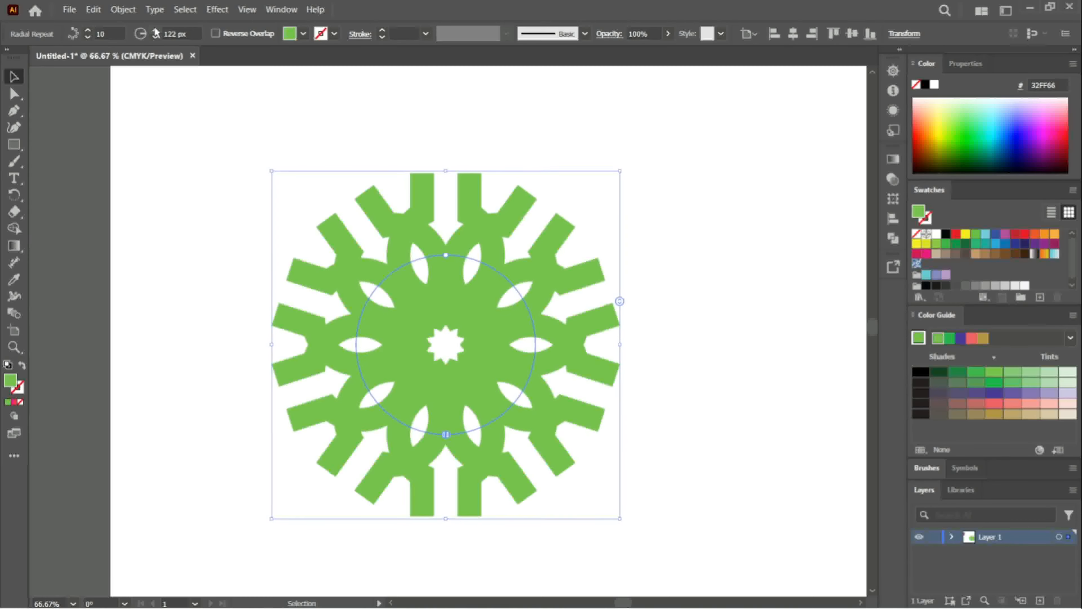
pyautogui.click(156, 30)
pyautogui.click(156, 30)
pyautogui.click(155, 30)
pyautogui.click(156, 30)
pyautogui.click(156, 30)
pyautogui.click(155, 30)
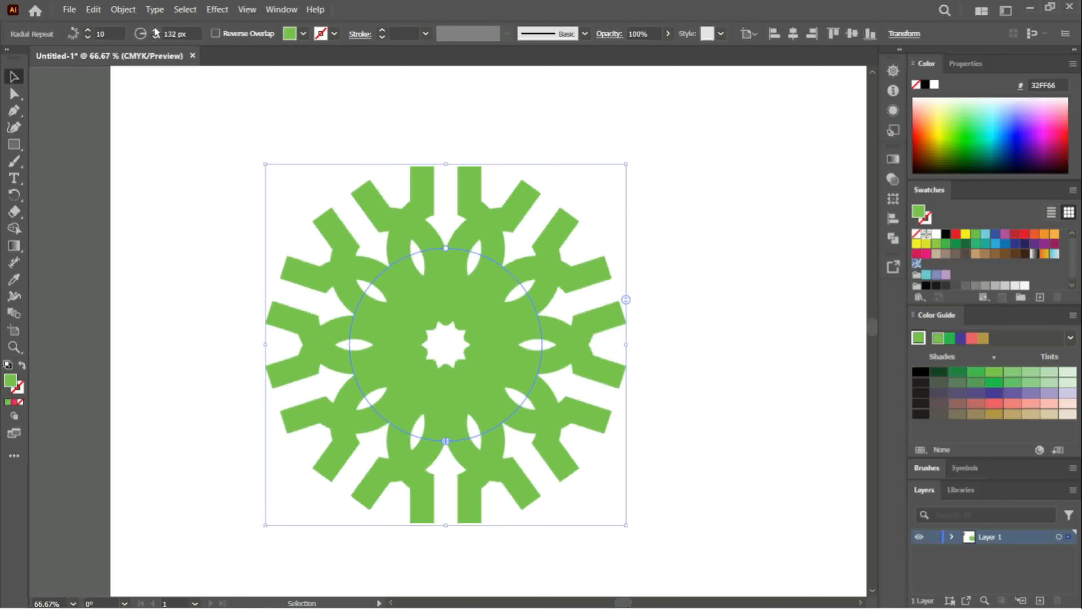
pyautogui.click(155, 30)
pyautogui.click(155, 30)
pyautogui.click(155, 30)
pyautogui.click(156, 30)
pyautogui.click(156, 30)
pyautogui.click(155, 30)
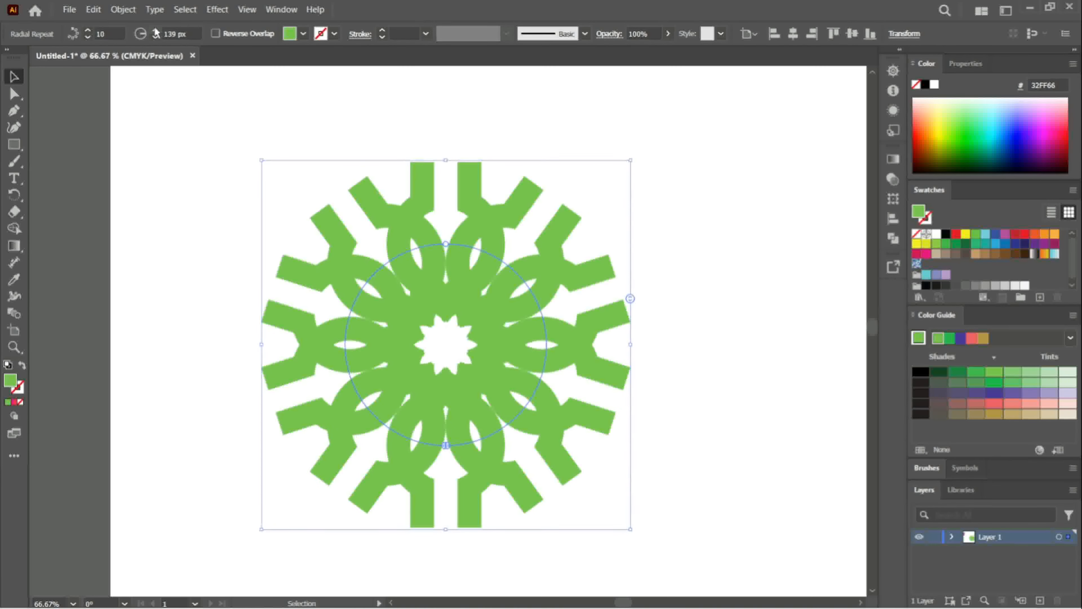
pyautogui.click(155, 30)
pyautogui.click(156, 31)
pyautogui.click(156, 30)
pyautogui.click(155, 30)
pyautogui.click(155, 30)
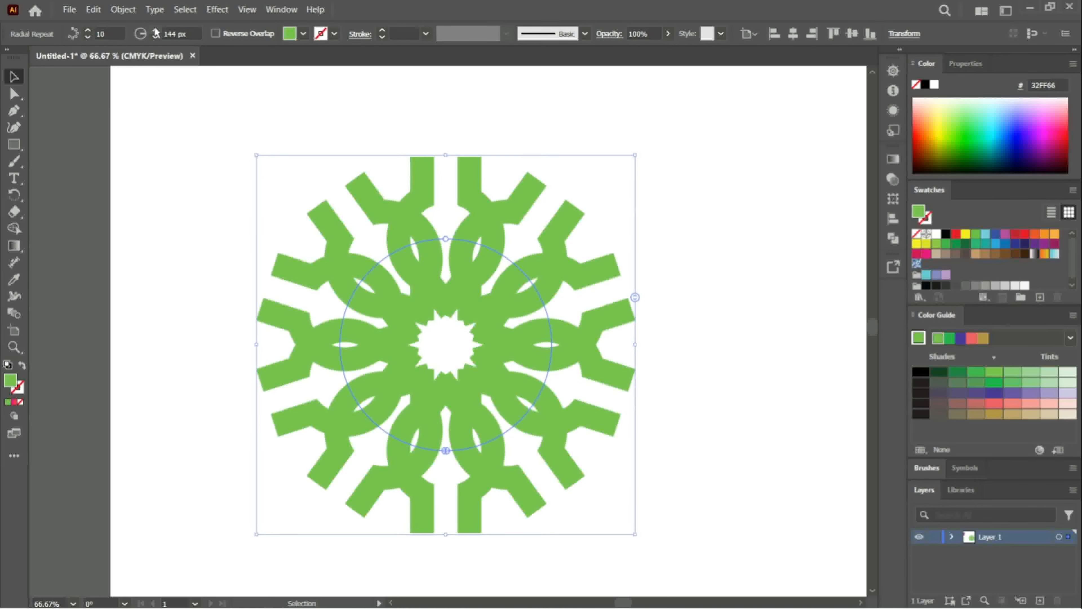
pyautogui.click(156, 31)
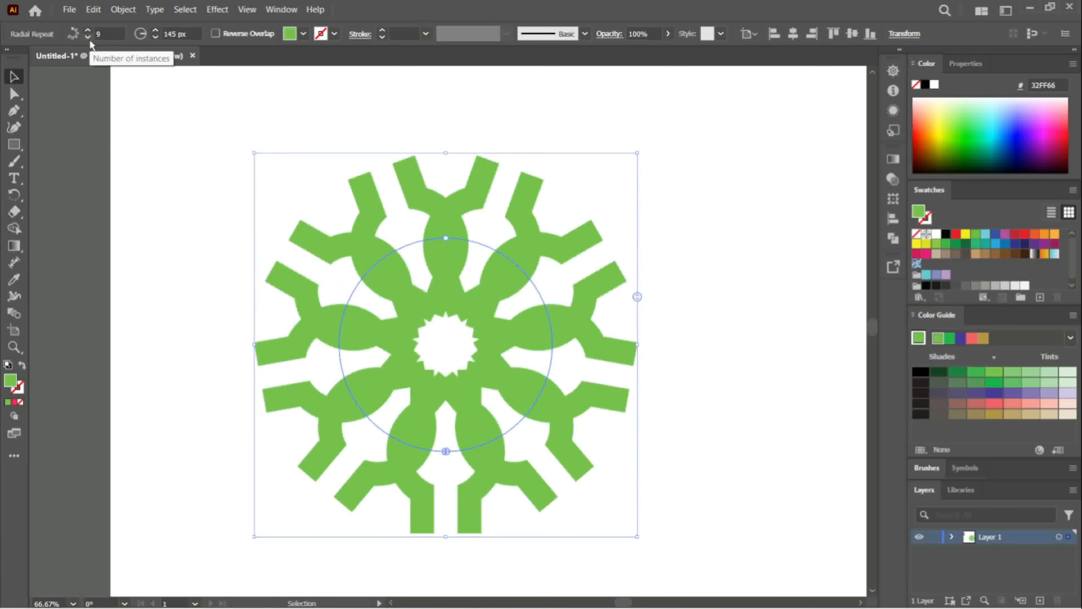
# Try 11 instances in the radial repeat, and settle on 10
pyautogui.click(88, 31)
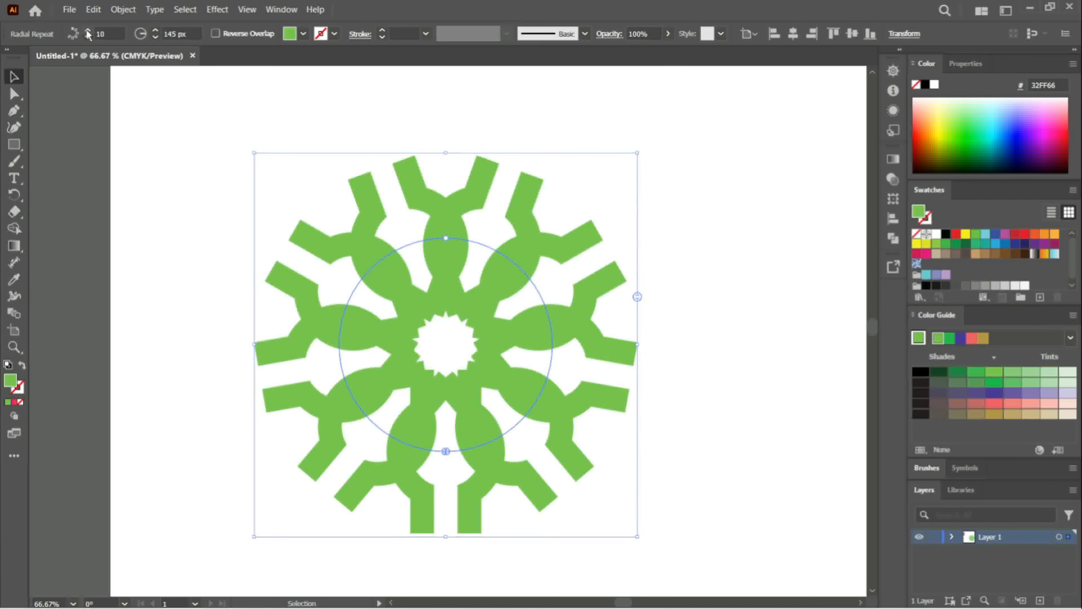
pyautogui.click(87, 30)
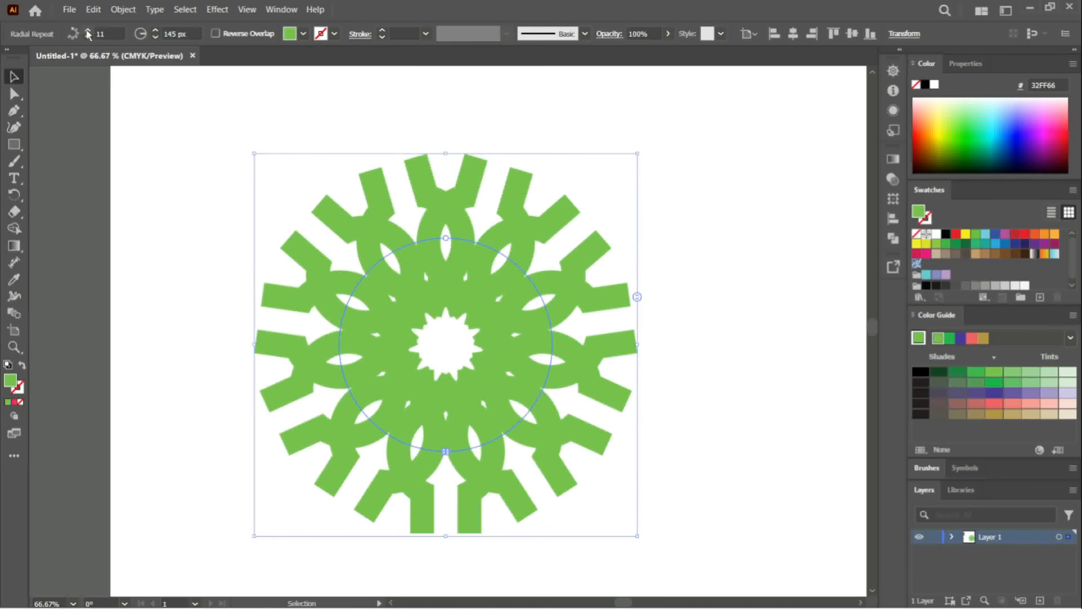
pyautogui.click(87, 38)
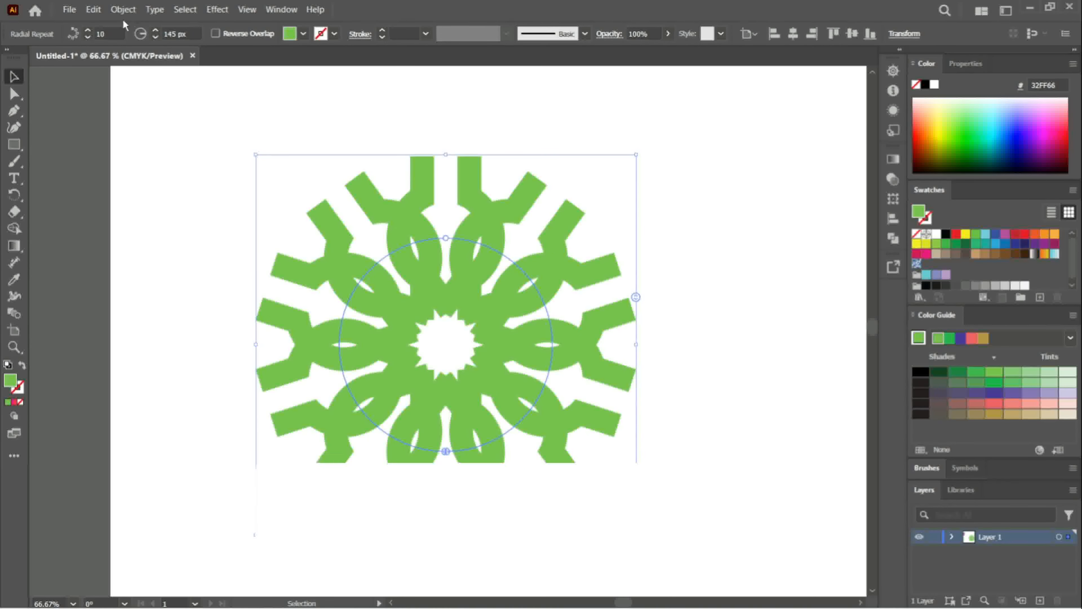
# Expand the radial repeat with both Object and Fill included
pyautogui.click(94, 10)
pyautogui.moveTo(122, 9)
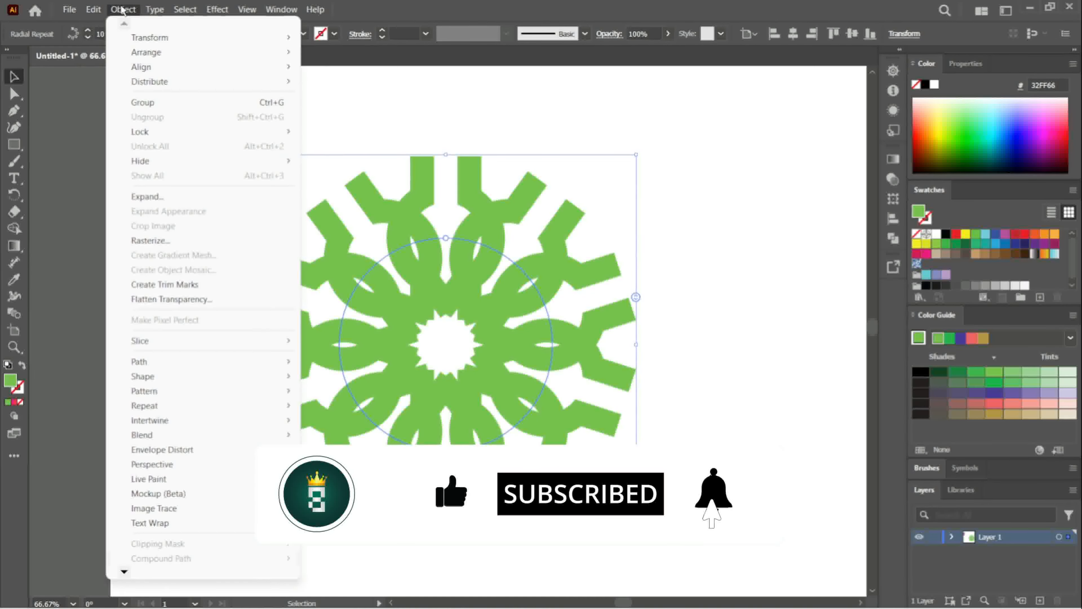
pyautogui.click(165, 196)
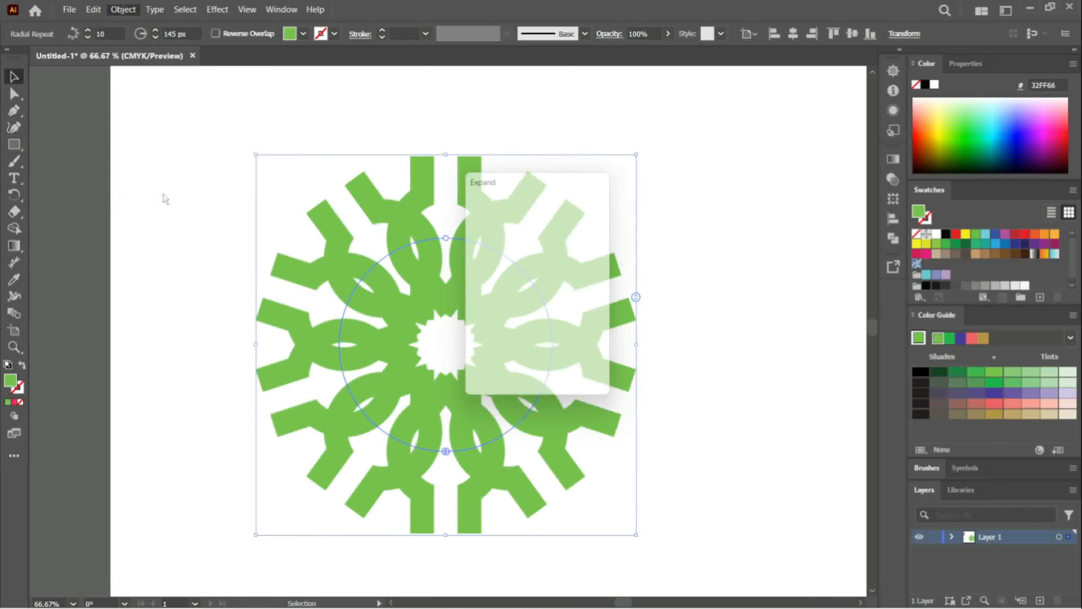
pyautogui.click(507, 375)
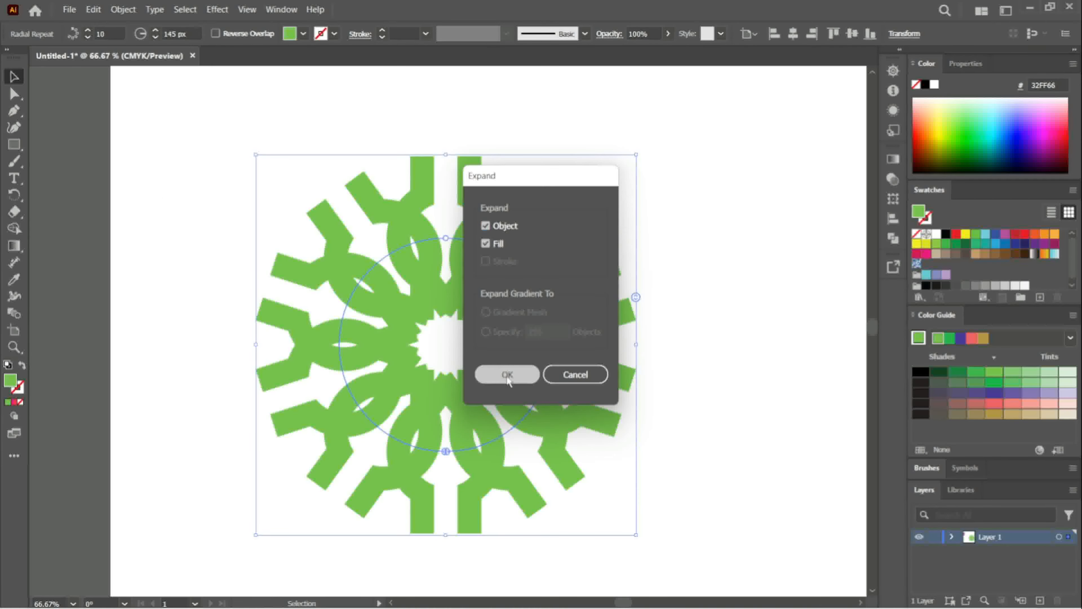
# Use the Shape Builder to merge the segments of the interlaced strips in the upper-left petals of the expanded pattern
pyautogui.click(14, 229)
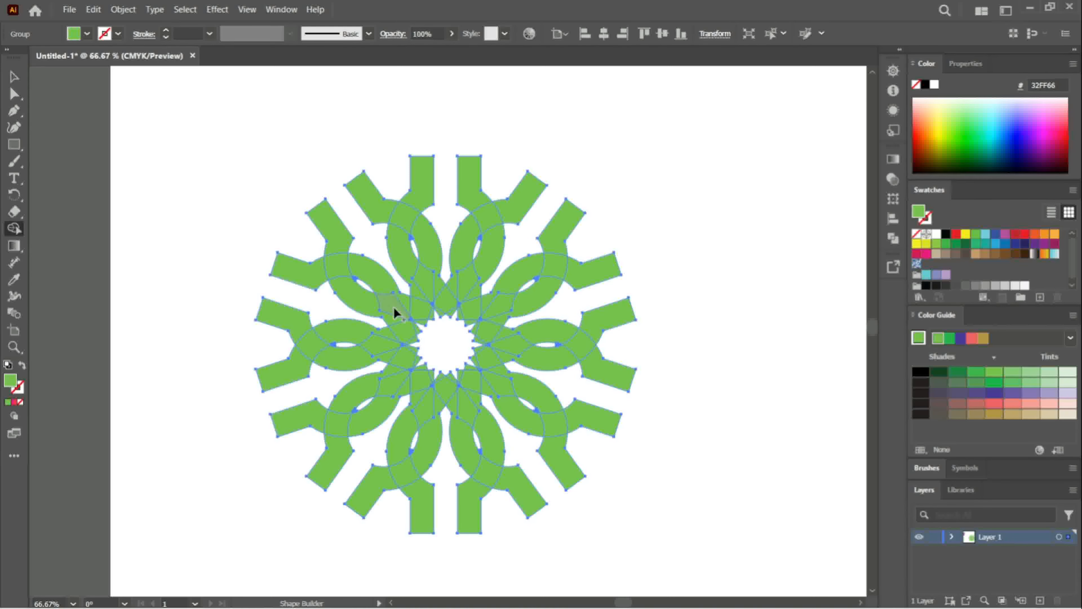
pyautogui.moveTo(390, 299); pyautogui.dragTo(381, 285)
pyautogui.click(405, 253)
pyautogui.click(429, 243)
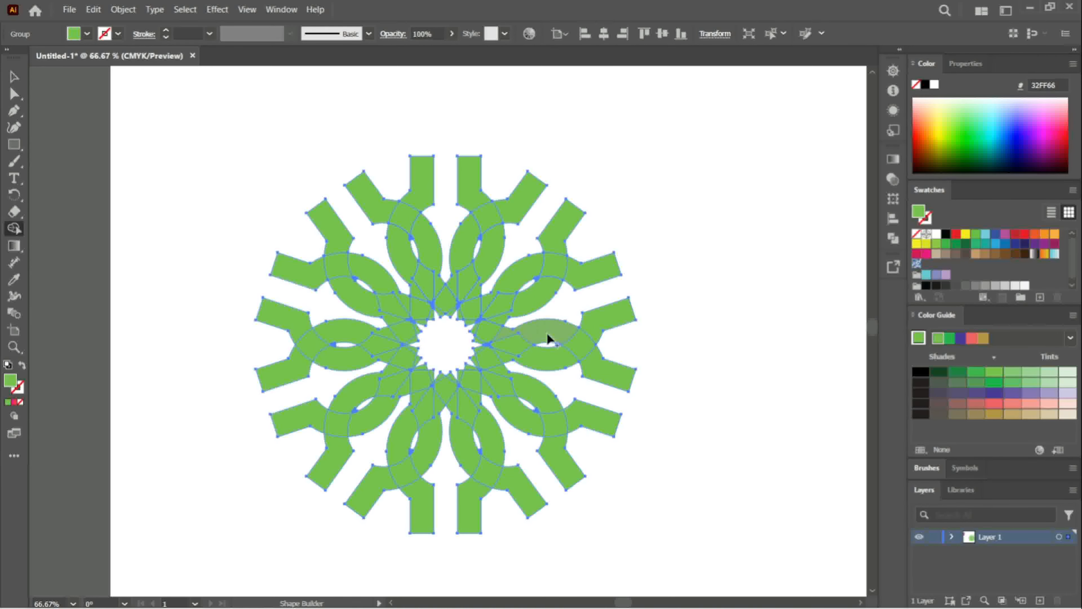
# Try light green 86FF98, and fill the left strip of the petal just right of top centre with teal 00BEB1 using the Shape Builder
pyautogui.click(973, 107)
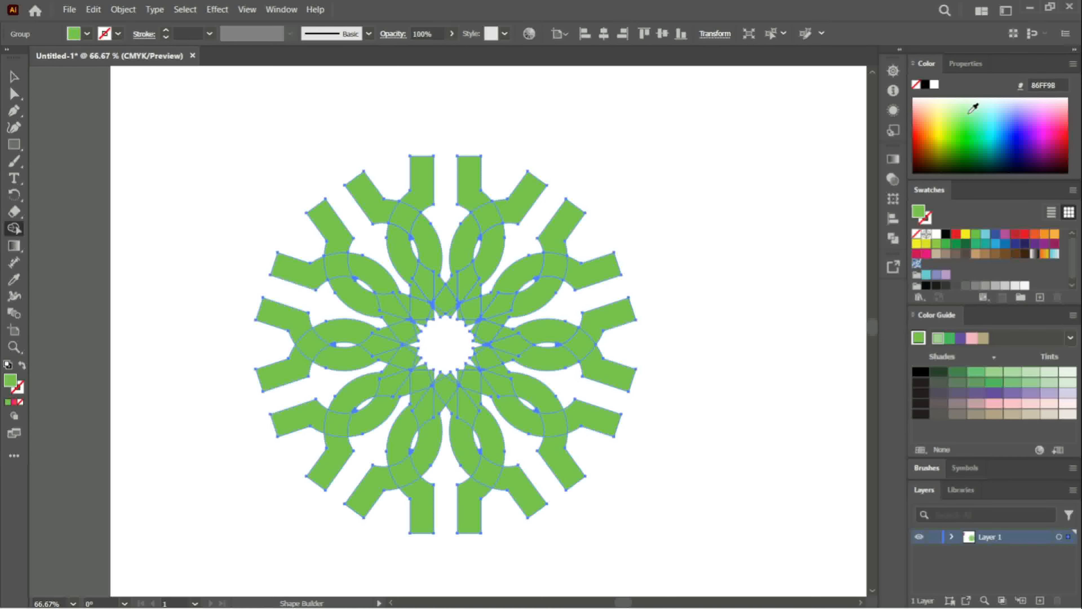
pyautogui.click(461, 237)
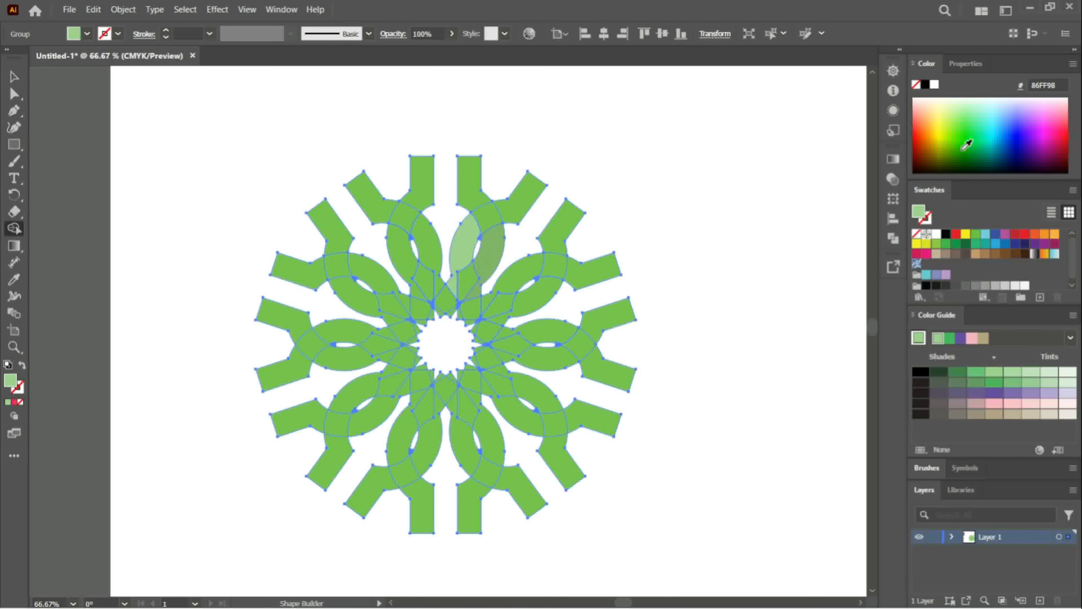
pyautogui.click(990, 142)
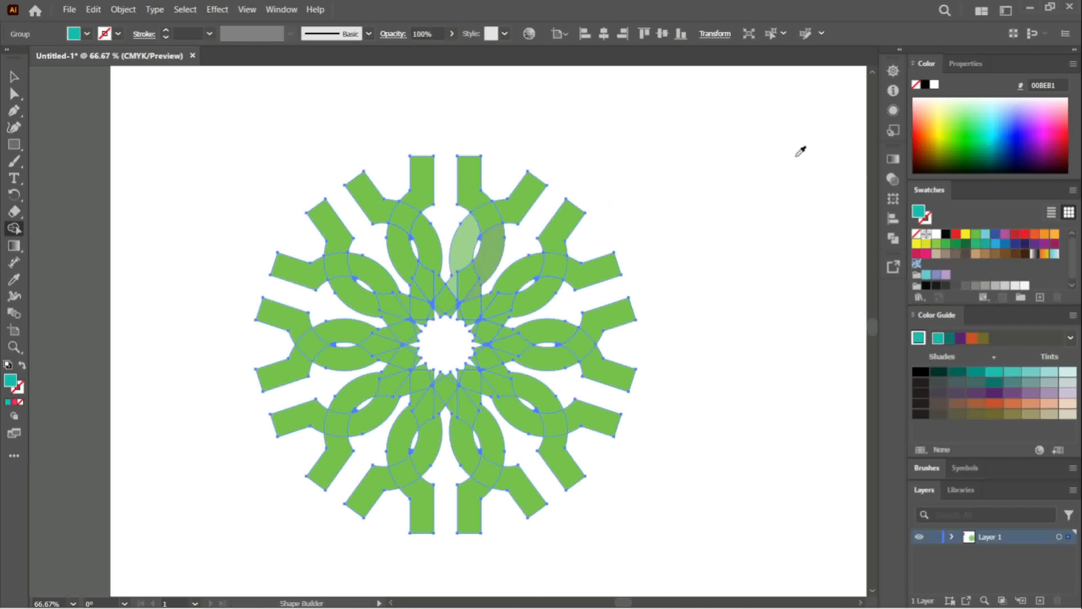
pyautogui.click(464, 241)
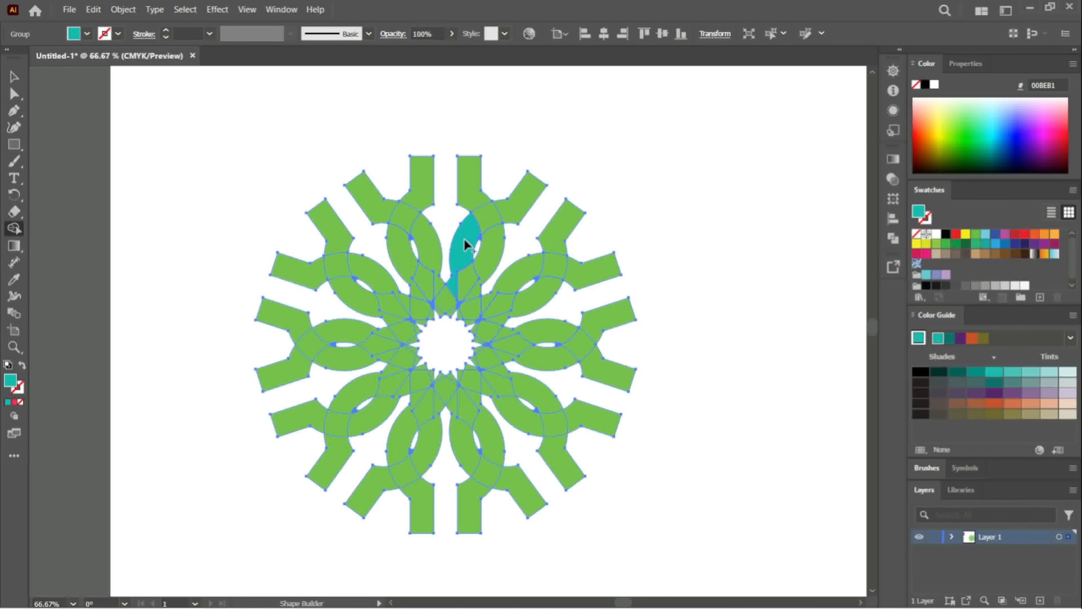
# Undo a teal fill on the same petal's right strip, and fill the counterclockwise-side strips of the three right-hand petals teal with the Shape Builder
pyautogui.click(494, 244)
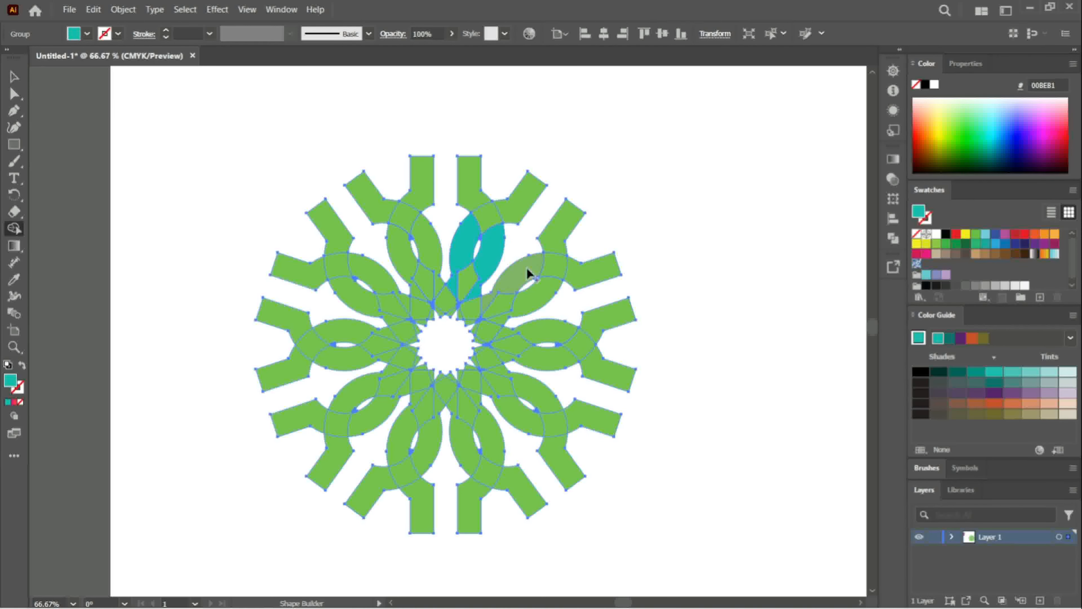
pyautogui.hotkey('ctrl', 'z')
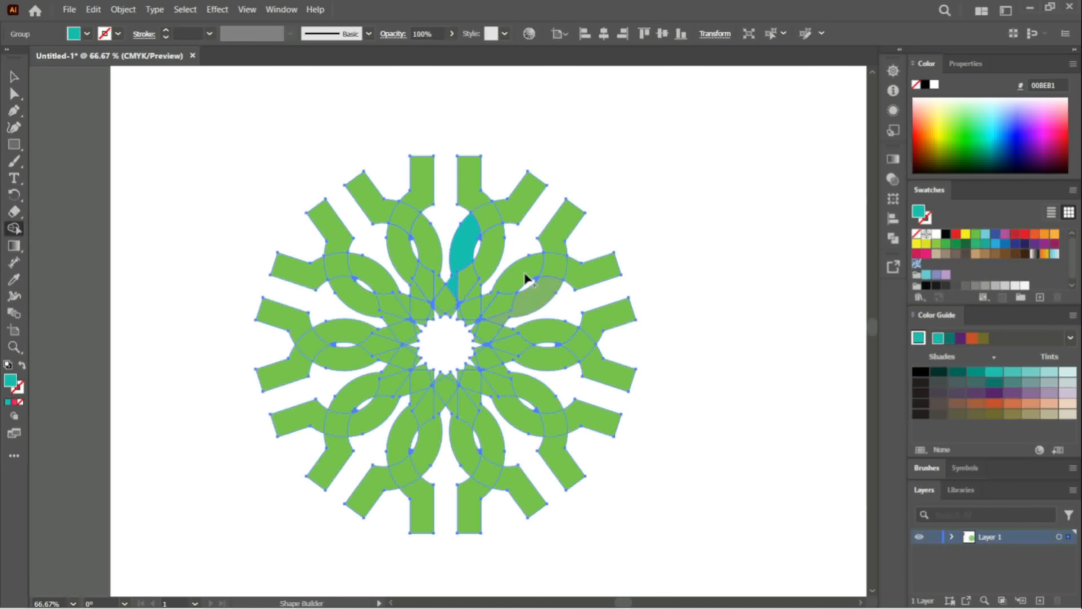
pyautogui.click(520, 268)
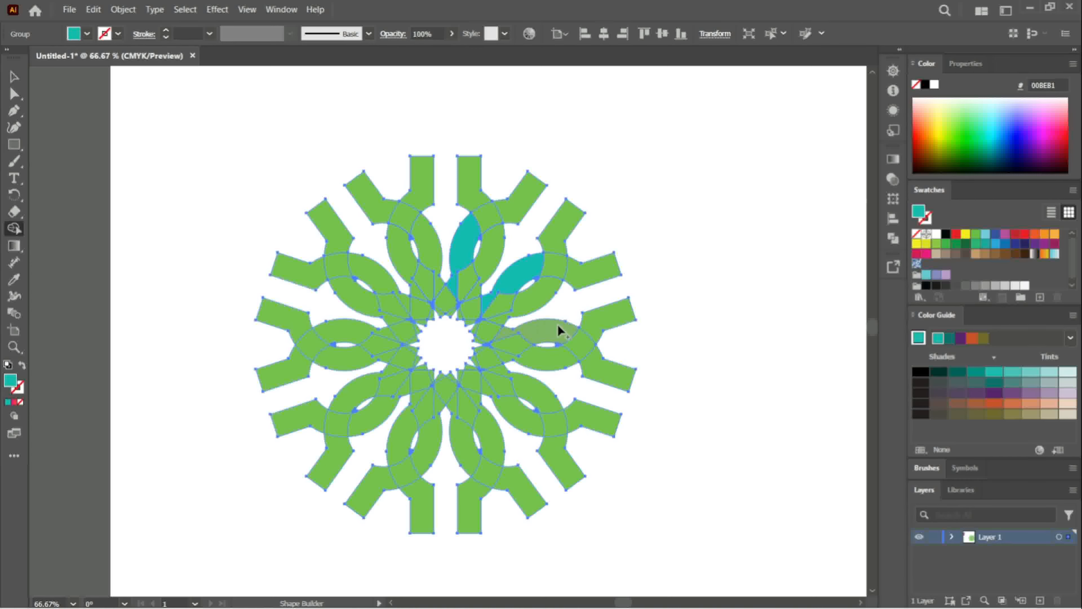
pyautogui.click(557, 324)
pyautogui.click(538, 396)
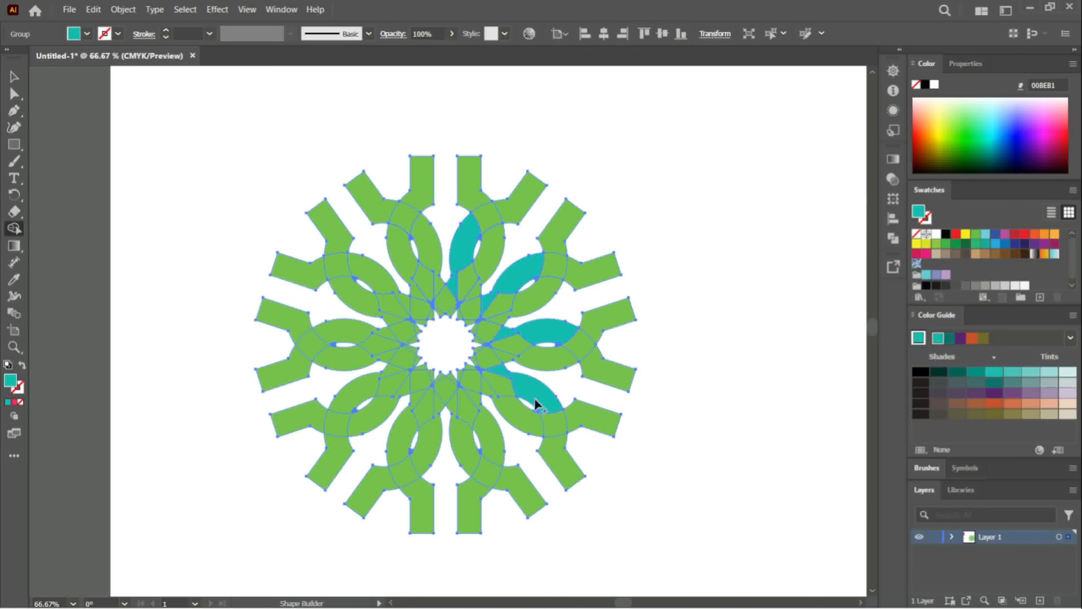
# Fill the counterclockwise-side strips of the bottom and left petals teal, continuing around to the top, and try teal on inner segments near the centre
pyautogui.click(489, 435)
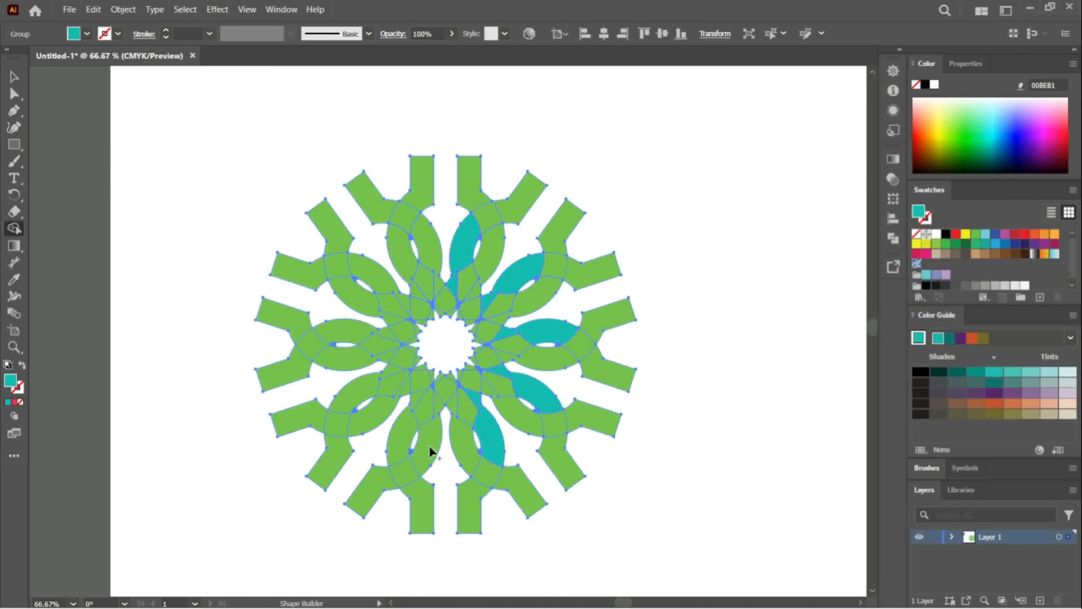
pyautogui.click(423, 445)
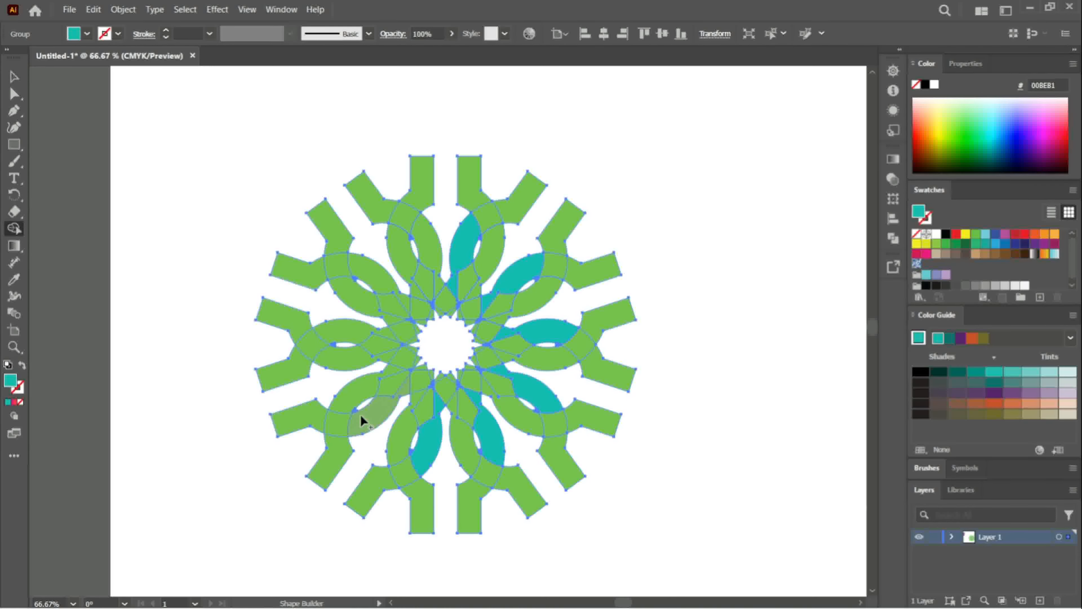
pyautogui.click(348, 376)
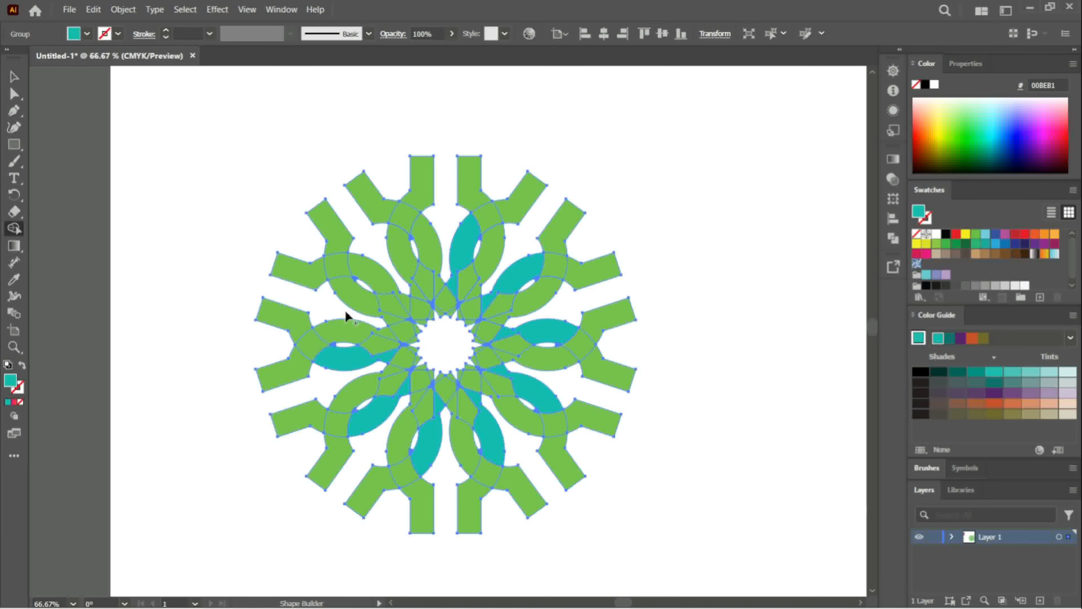
pyautogui.click(349, 296)
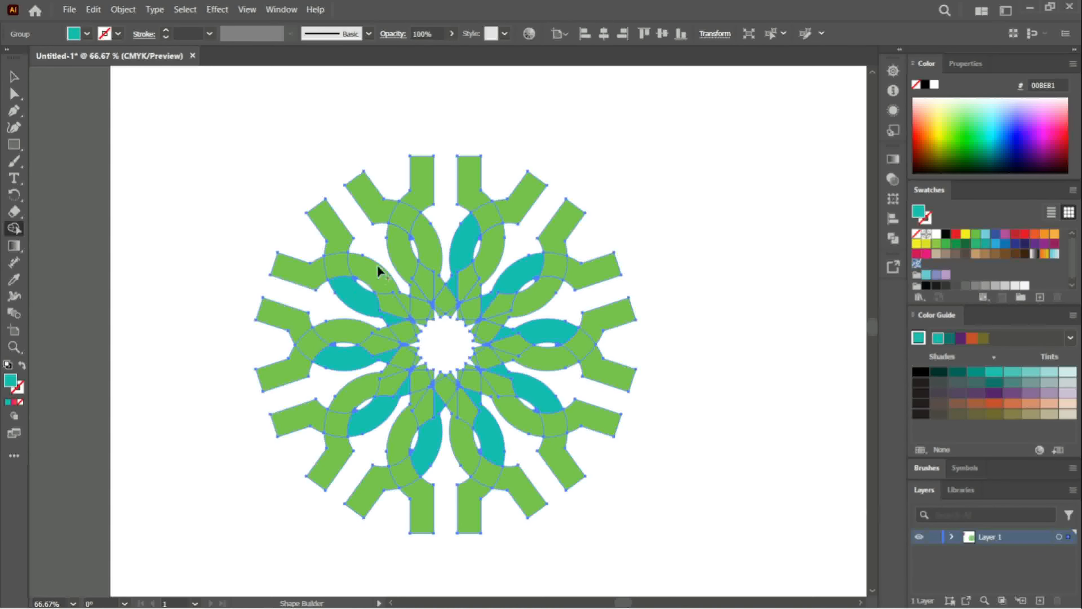
pyautogui.click(391, 254)
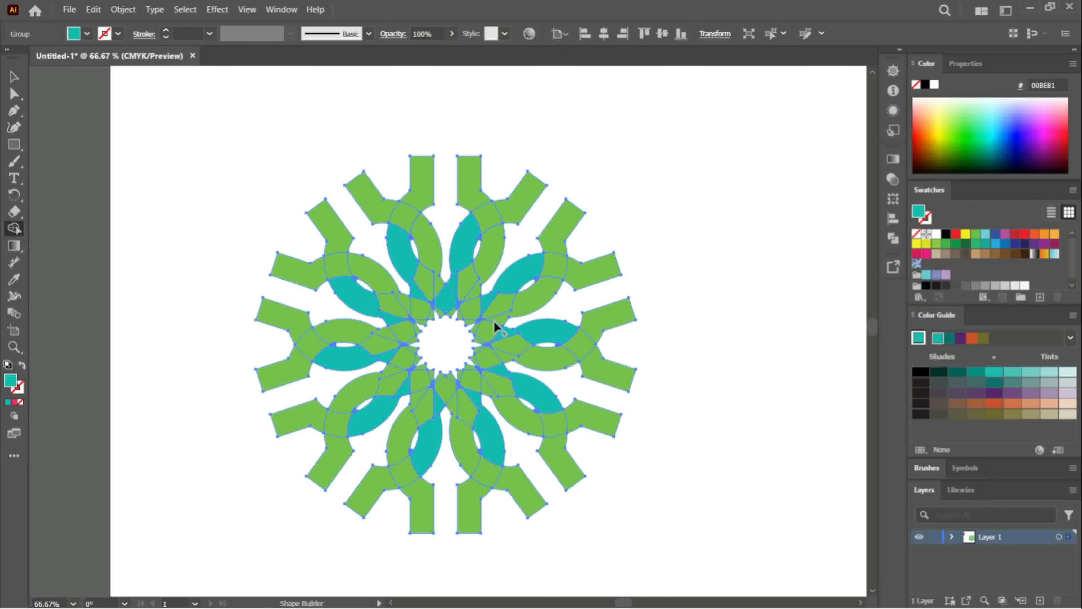
pyautogui.click(489, 362)
# Ungroup the entire radial pattern into its separate shape pairs and clear the selection
pyautogui.click(14, 78)
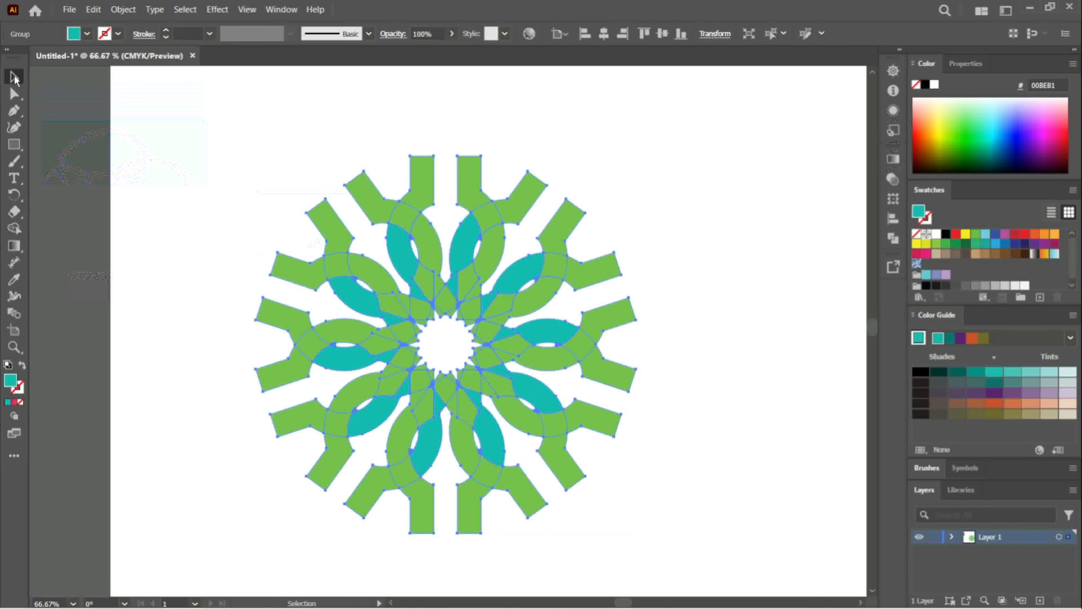
pyautogui.click(753, 295)
pyautogui.click(528, 300)
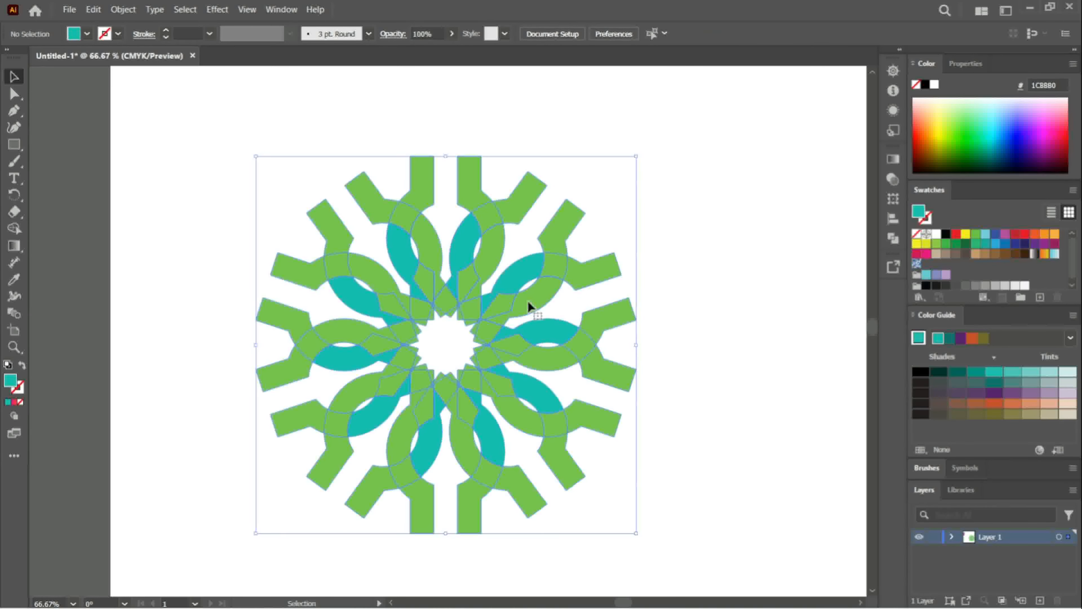
pyautogui.rightClick(528, 301)
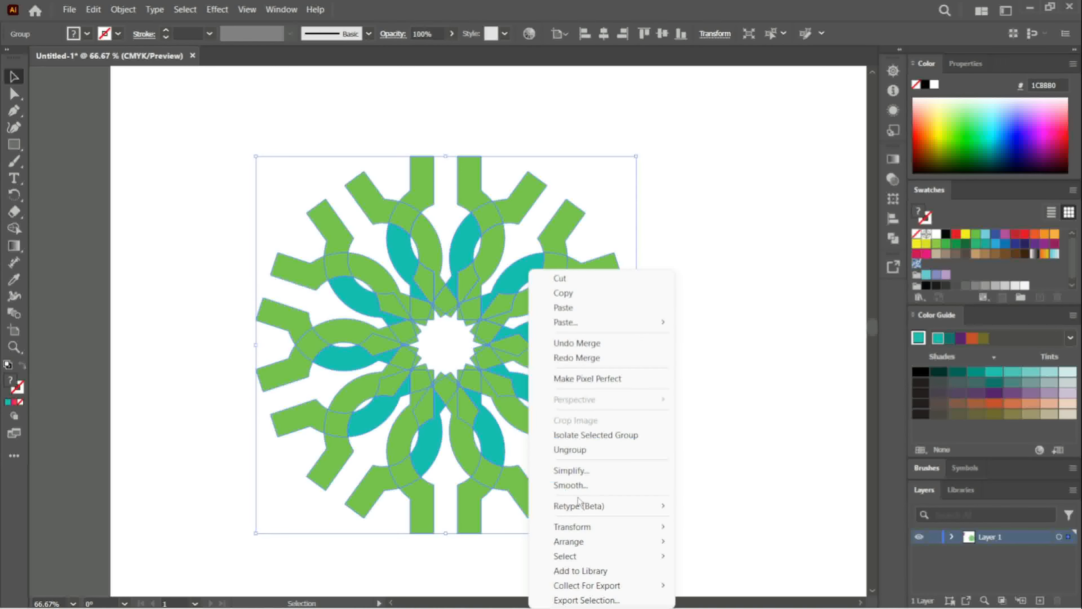
pyautogui.click(581, 450)
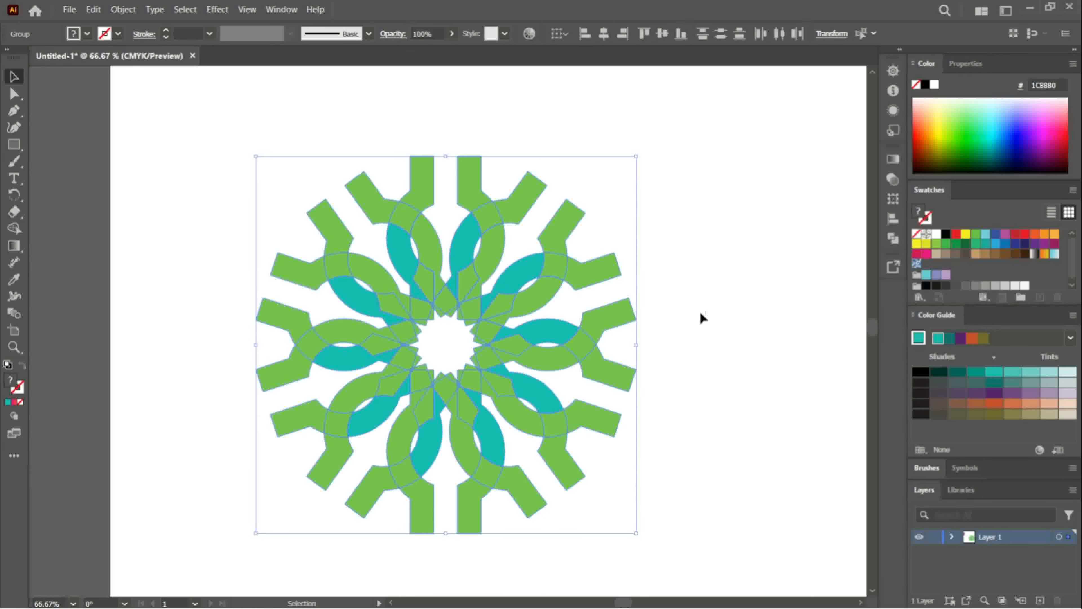
pyautogui.click(704, 302)
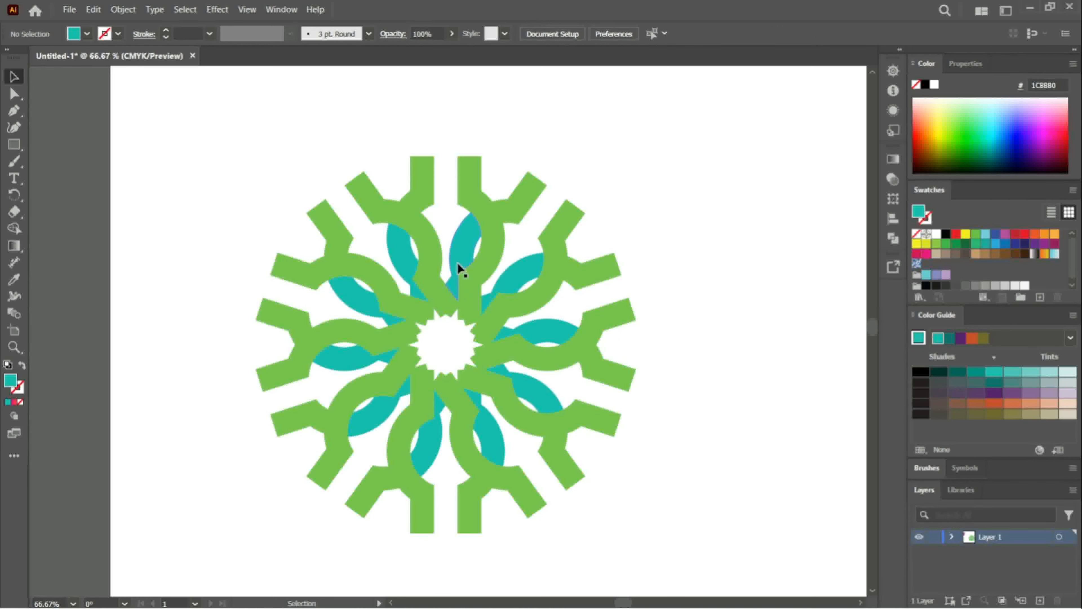
# Ungroup the shape pairs containing the teal strips of the two topmost petals
pyautogui.click(460, 240)
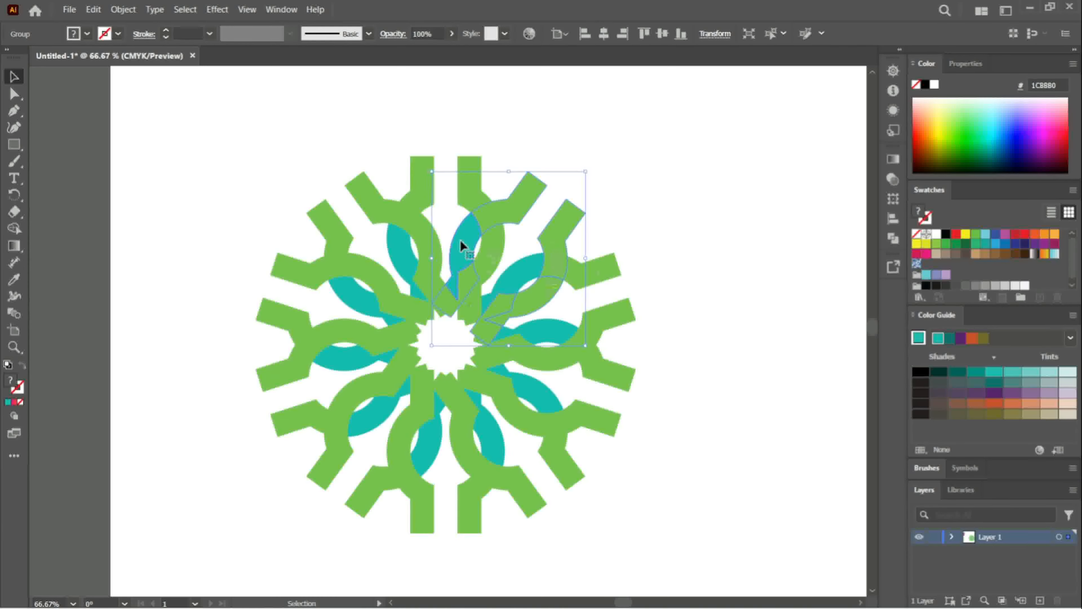
pyautogui.rightClick(460, 239)
pyautogui.click(502, 421)
pyautogui.click(398, 242)
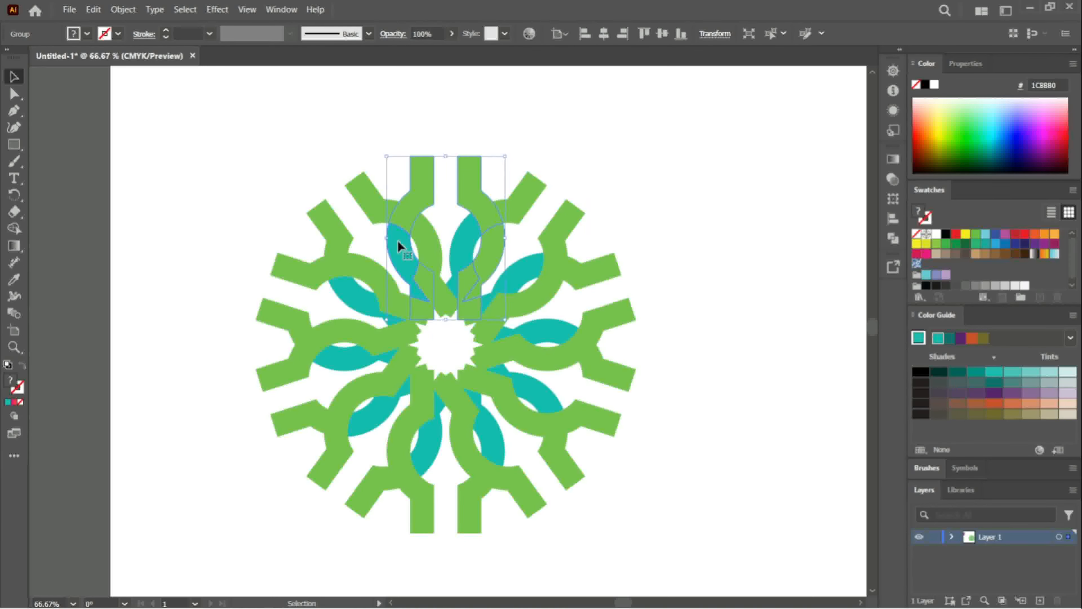
pyautogui.rightClick(398, 244)
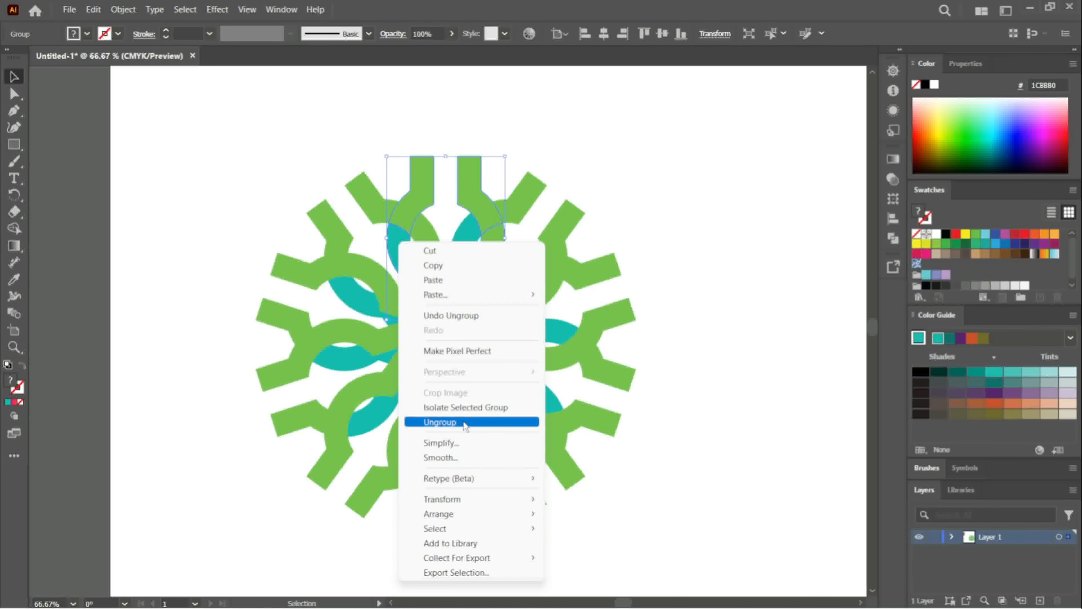
pyautogui.click(445, 422)
# Ungroup the shape pairs containing the teal strips of the upper-left and left petals
pyautogui.click(346, 295)
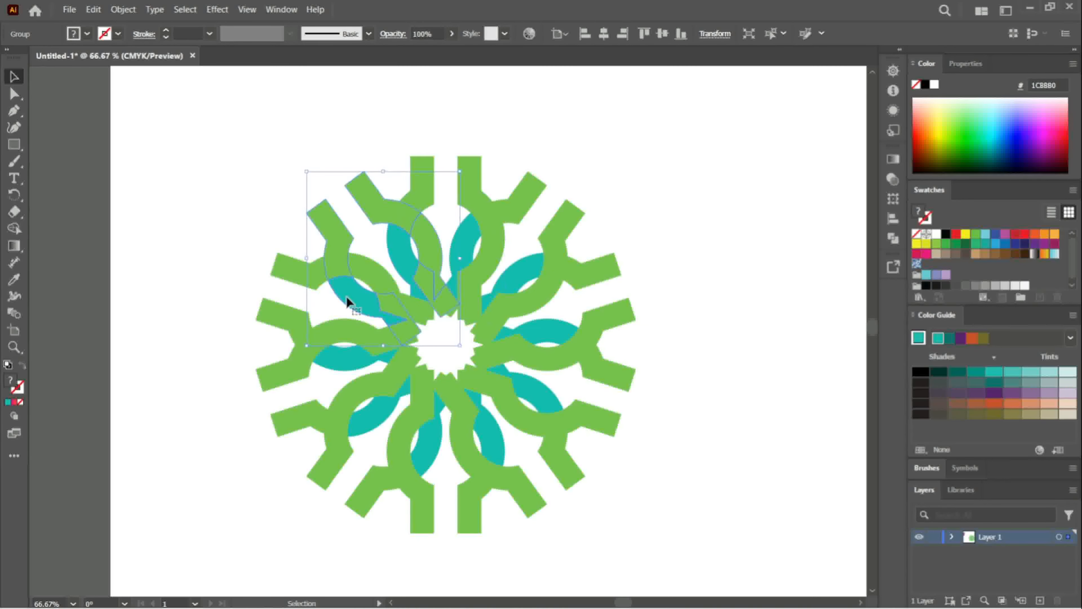
pyautogui.rightClick(346, 296)
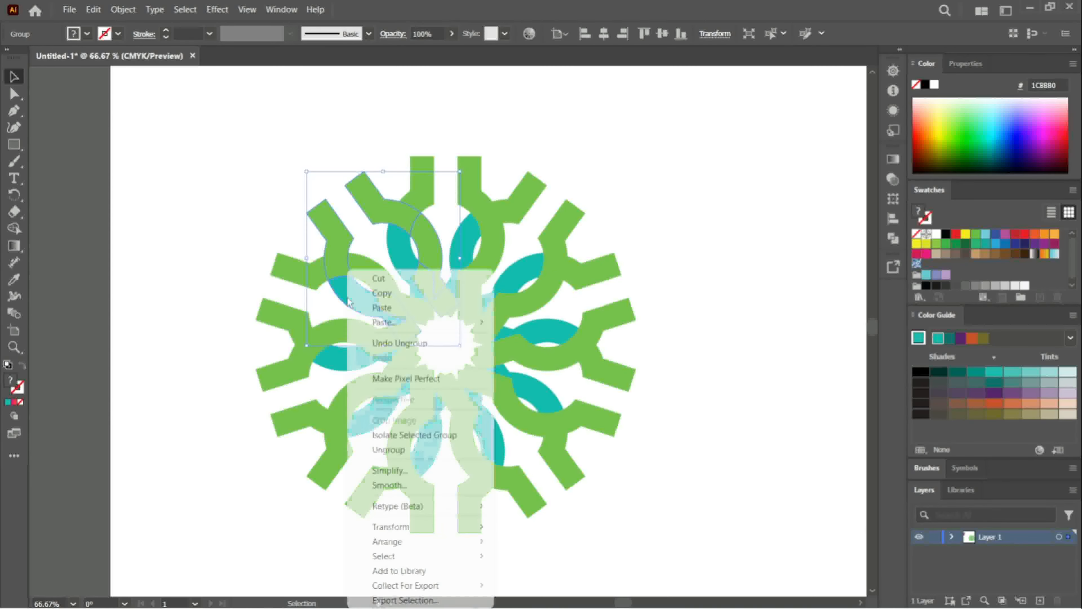
pyautogui.click(393, 450)
pyautogui.click(330, 355)
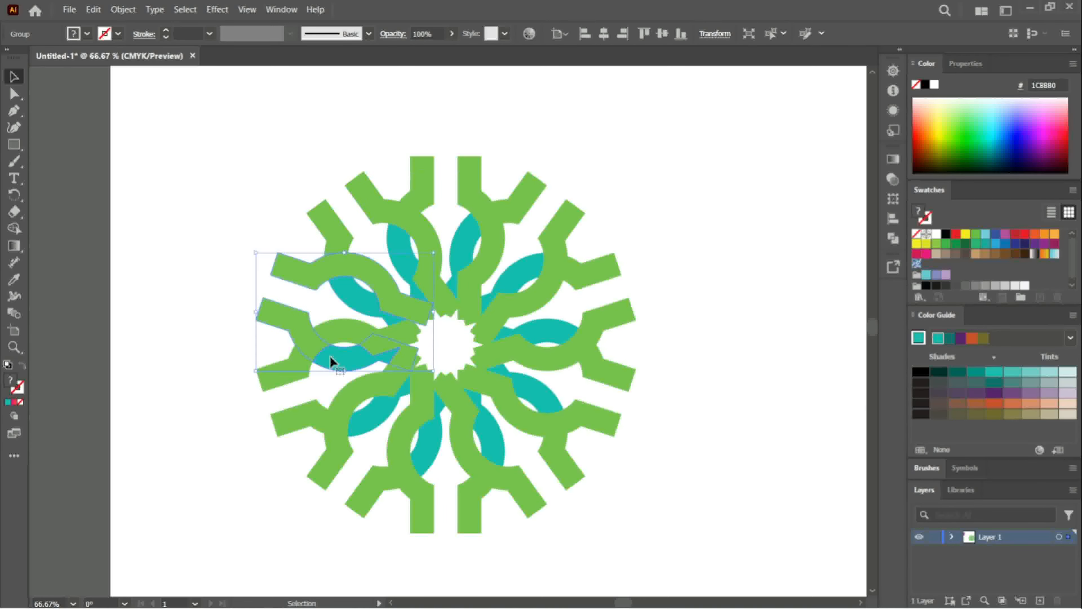
pyautogui.rightClick(330, 357)
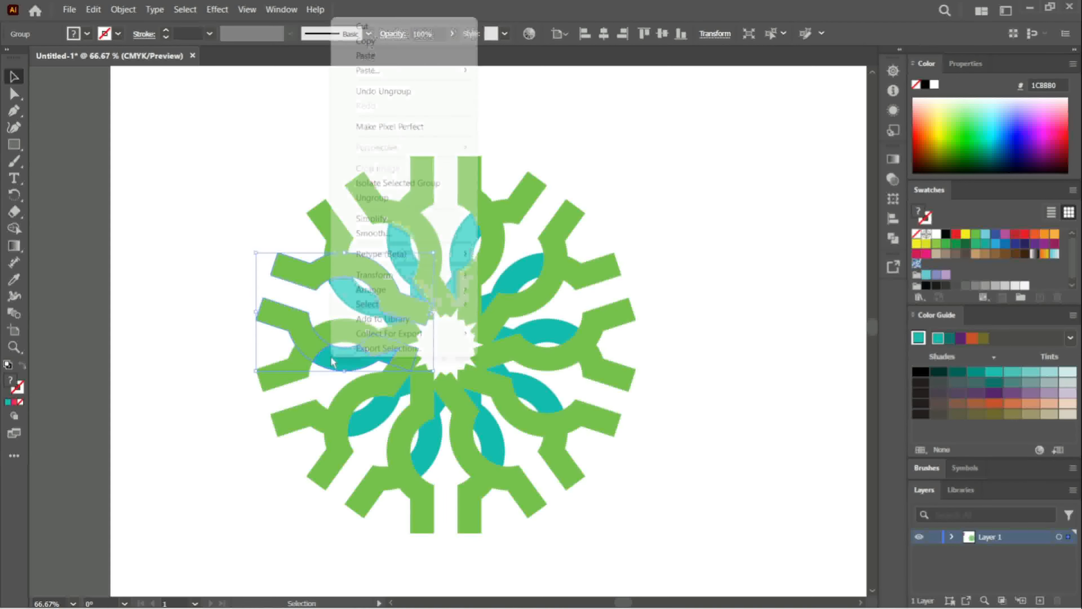
pyautogui.click(383, 199)
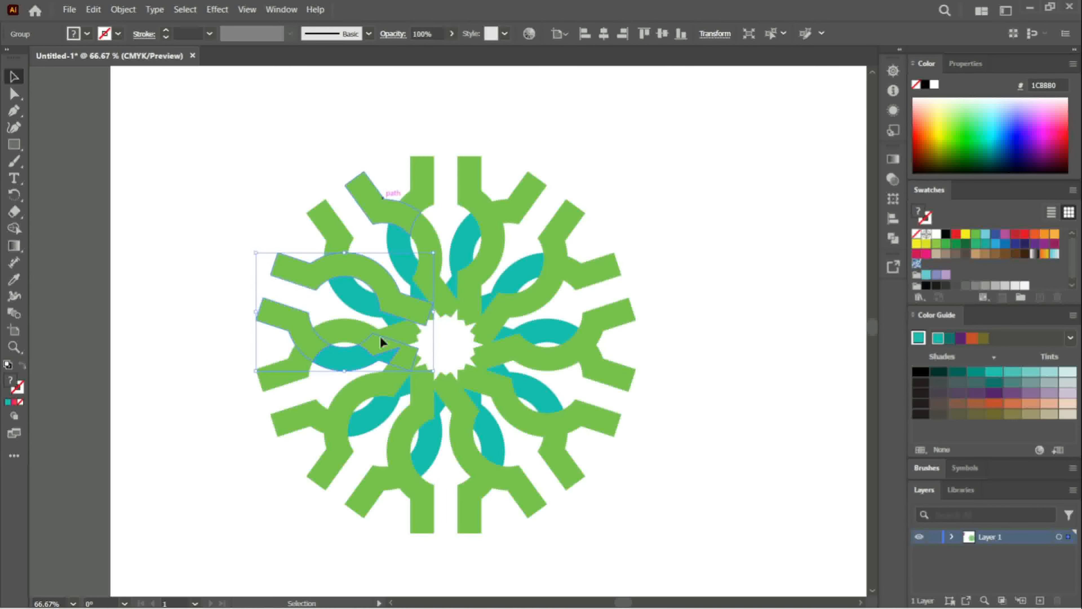
# Ungroup the shape pairs containing the teal strips of the lower-left petal and the petal just left of bottom centre
pyautogui.click(370, 404)
pyautogui.rightClick(370, 403)
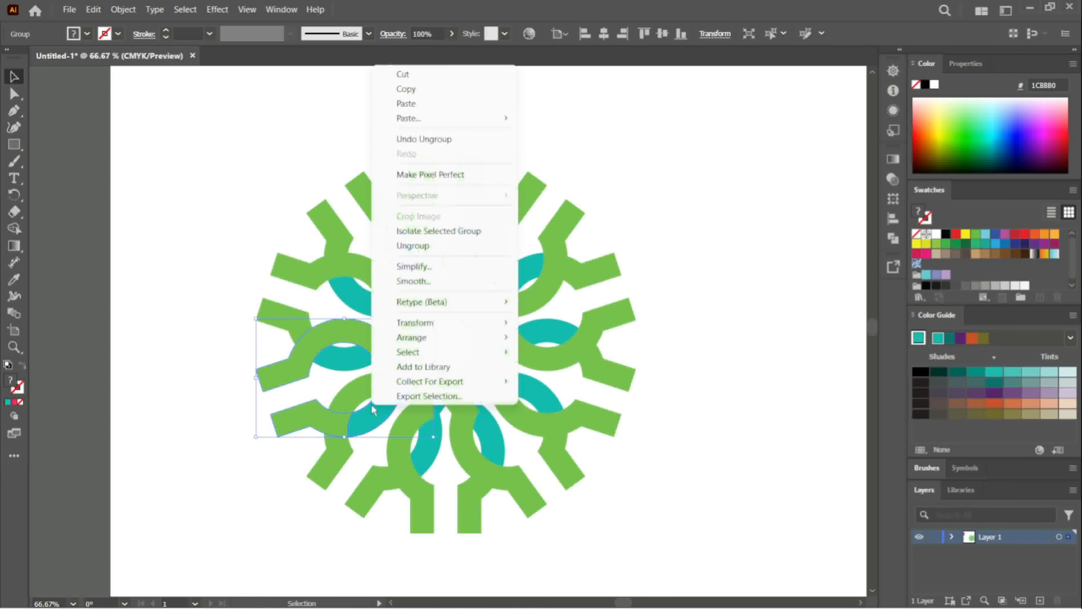
pyautogui.click(426, 245)
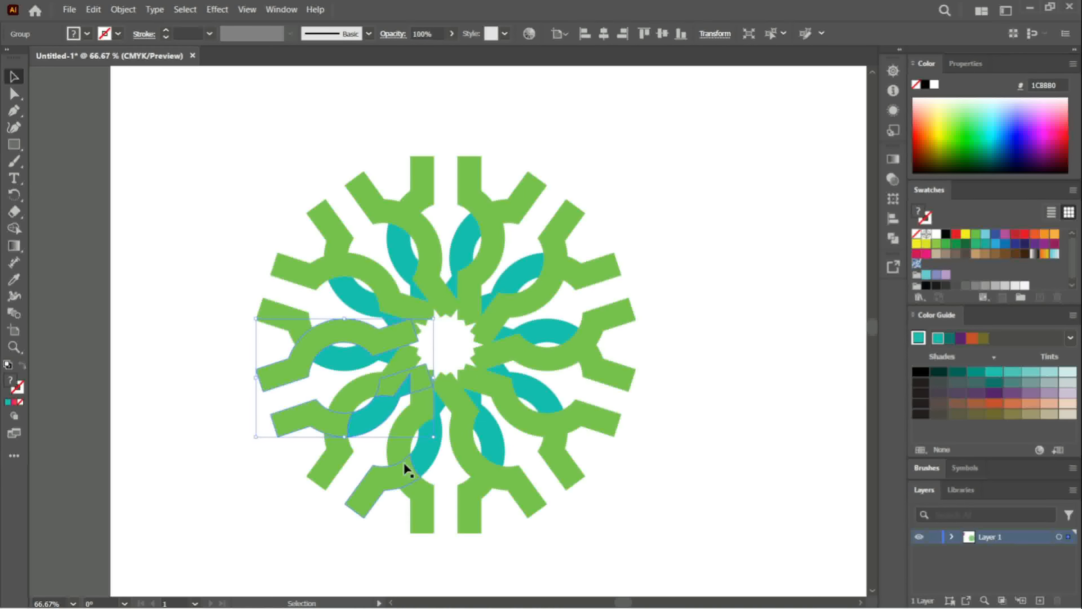
pyautogui.click(404, 462)
pyautogui.rightClick(420, 457)
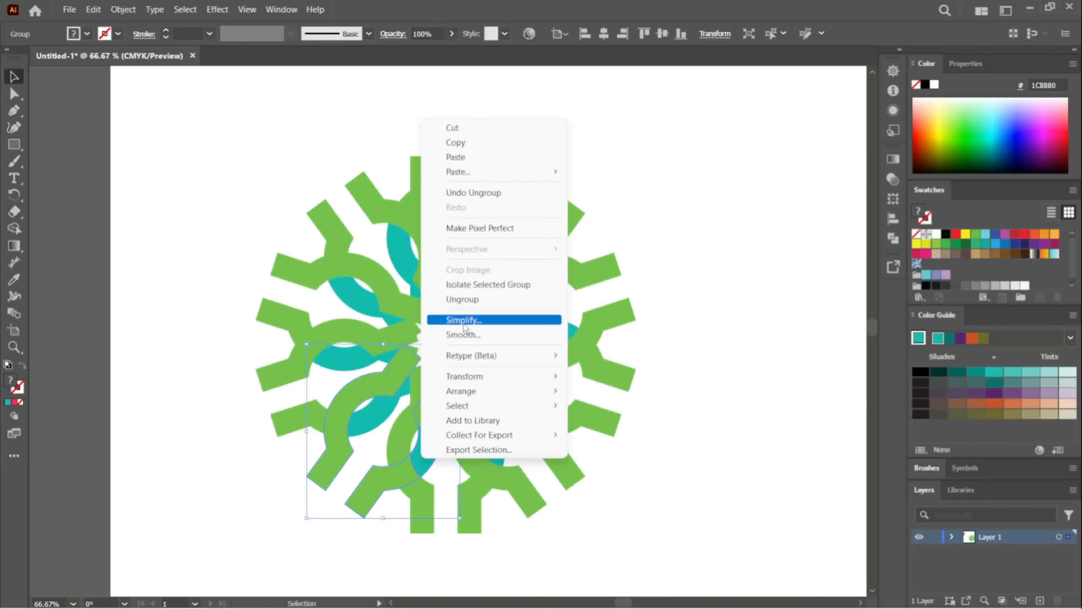
pyautogui.click(467, 299)
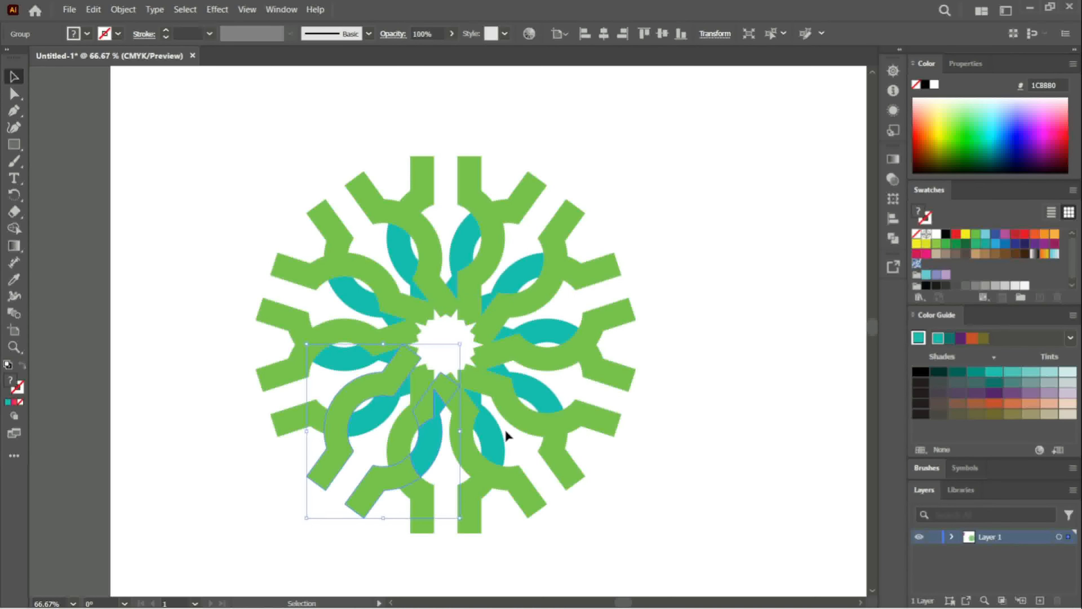
# Ungroup the shape pairs containing the teal strips of the petal just right of bottom centre and the lower-right petal
pyautogui.click(493, 447)
pyautogui.rightClick(491, 446)
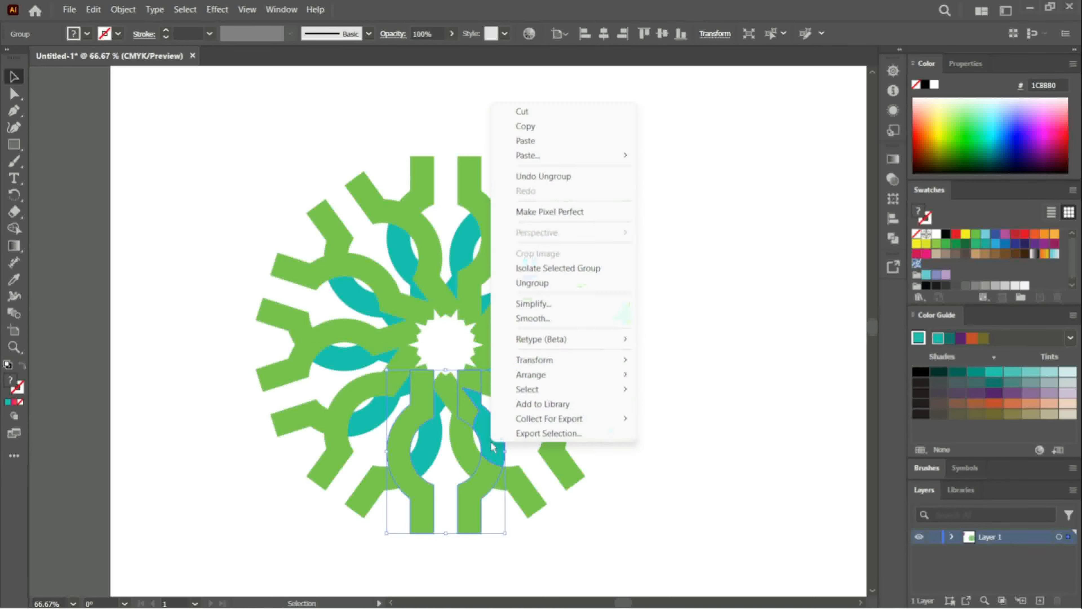
pyautogui.click(530, 284)
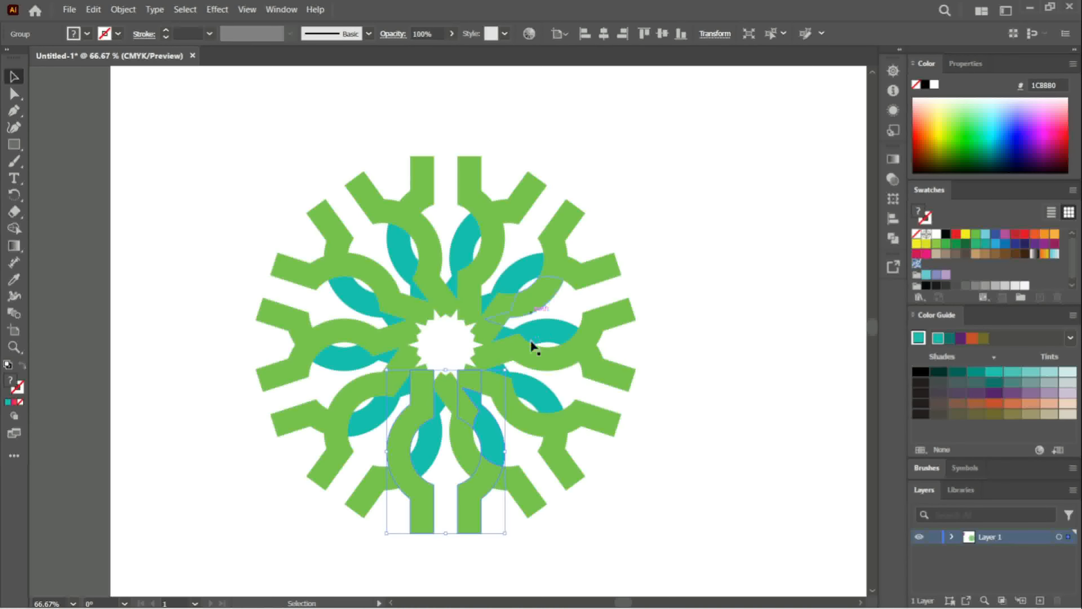
pyautogui.click(532, 395)
pyautogui.rightClick(534, 396)
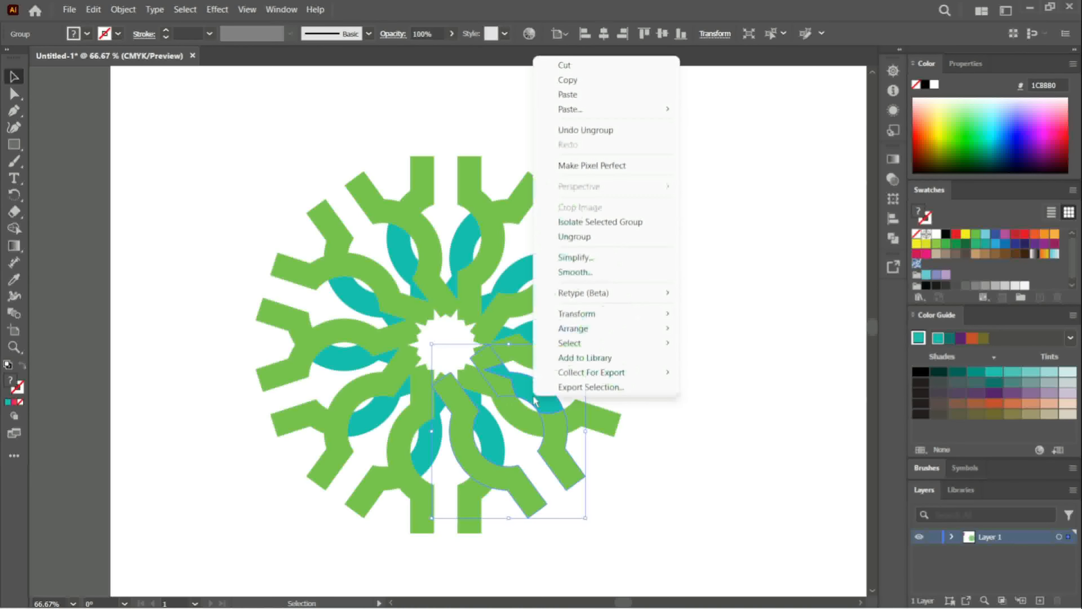
pyautogui.click(573, 236)
# Ungroup the shape pairs containing the teal strips of the right petal and the upper-right petal
pyautogui.click(550, 331)
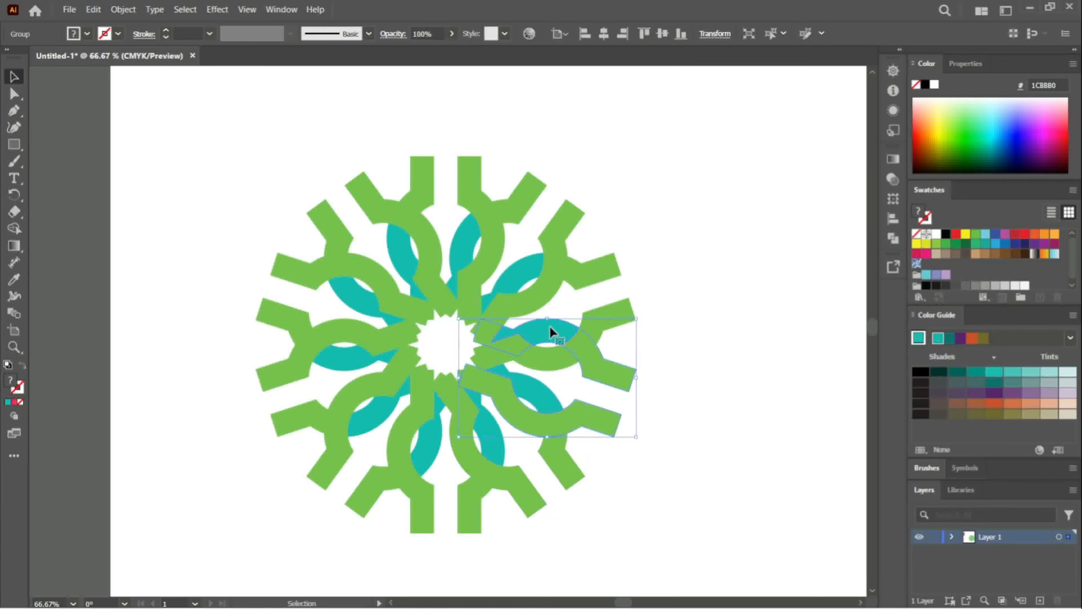
pyautogui.rightClick(551, 330)
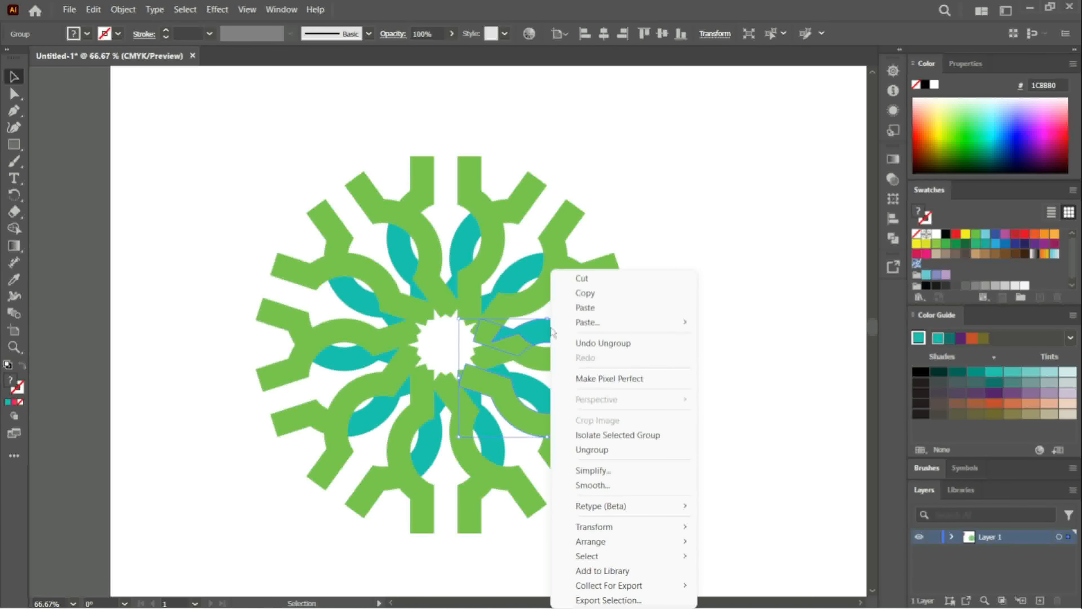
pyautogui.click(591, 449)
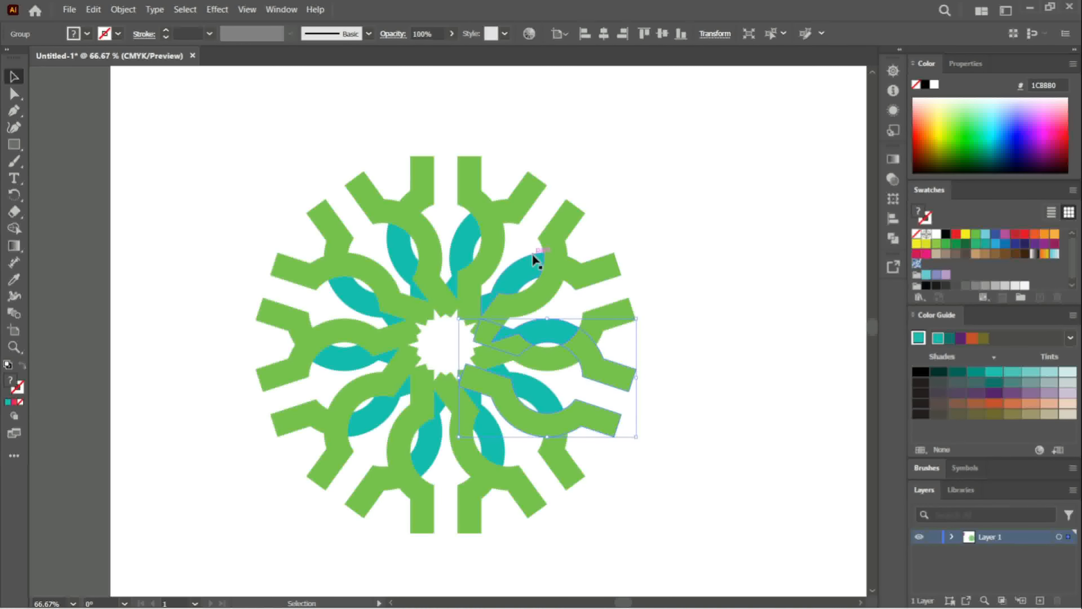
pyautogui.click(529, 265)
pyautogui.rightClick(530, 265)
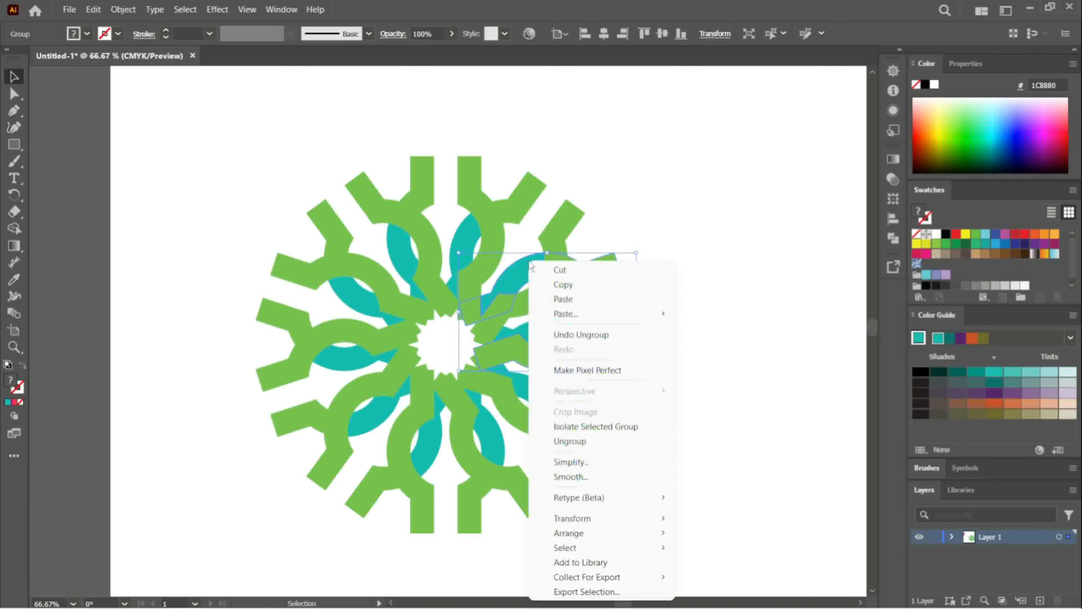
pyautogui.click(558, 439)
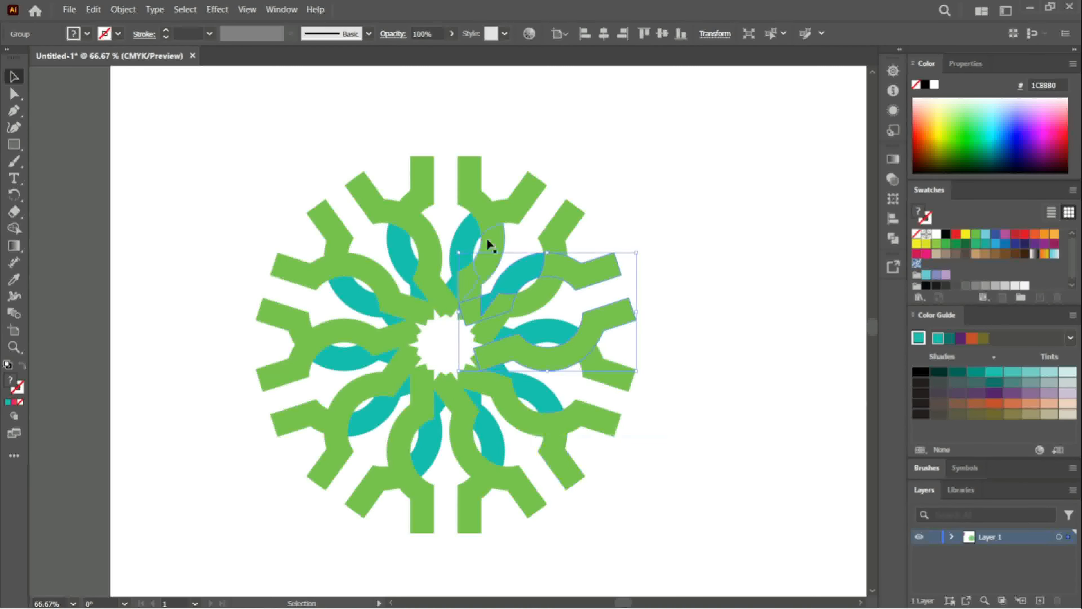
# Ungroup a second time the remaining groups containing the teal strips of the two topmost petals
pyautogui.click(464, 240)
pyautogui.rightClick(465, 240)
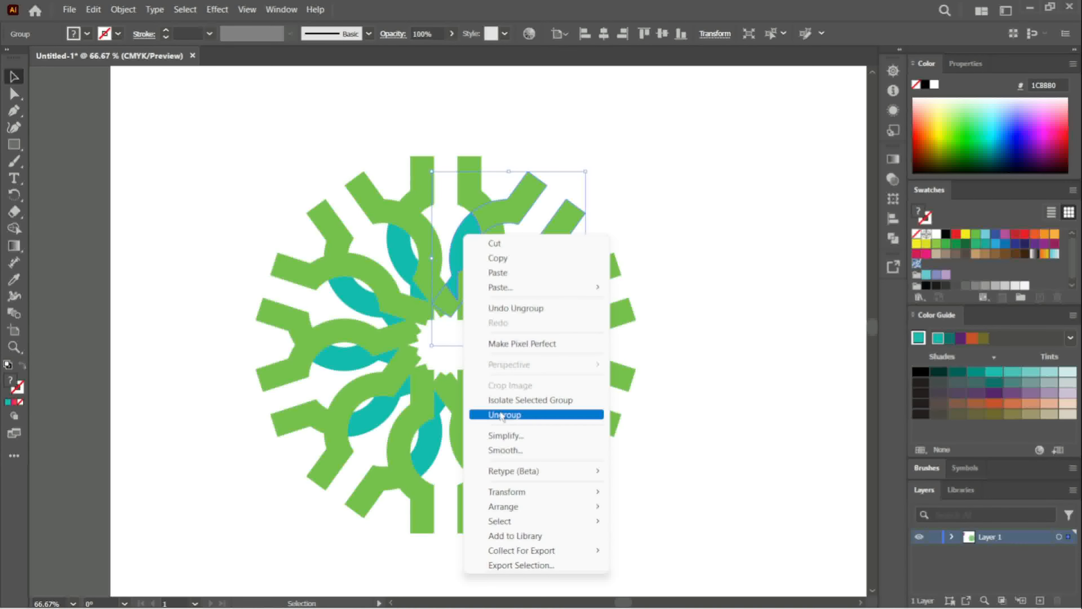
pyautogui.click(509, 413)
pyautogui.click(405, 255)
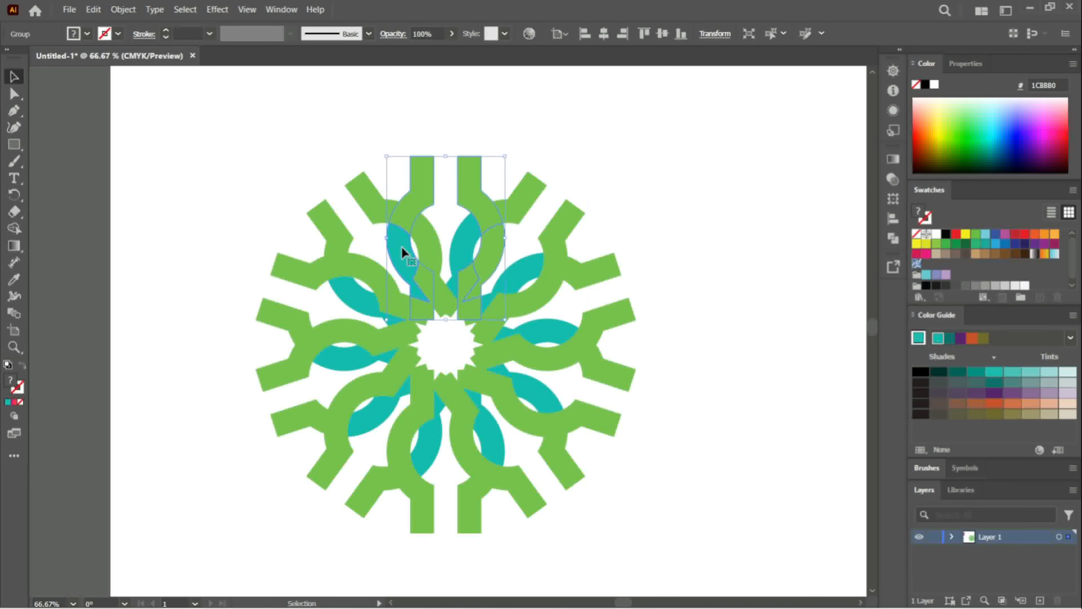
pyautogui.rightClick(403, 252)
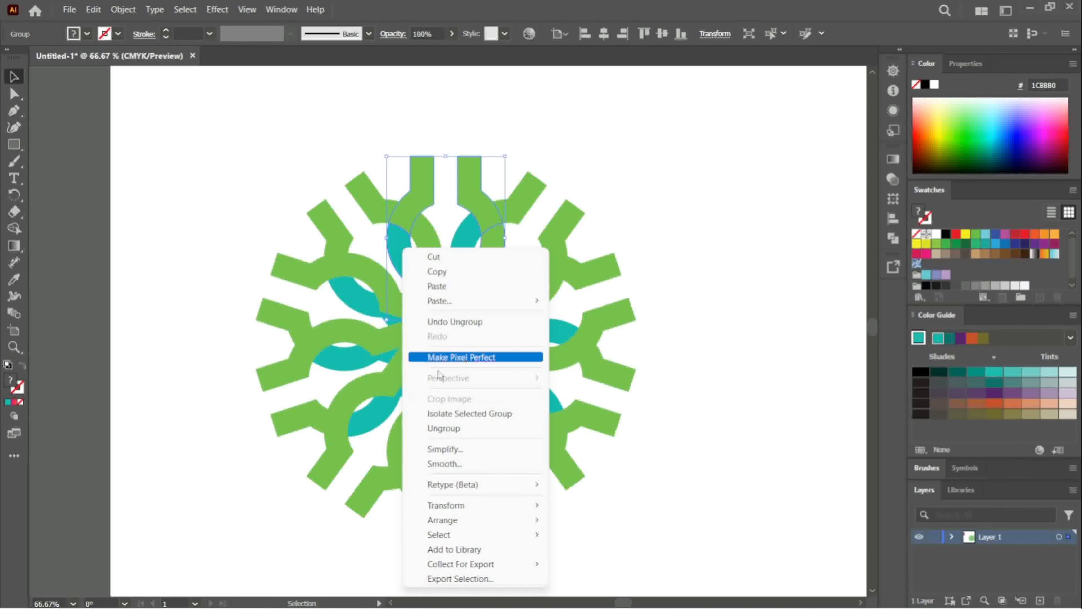
pyautogui.click(449, 426)
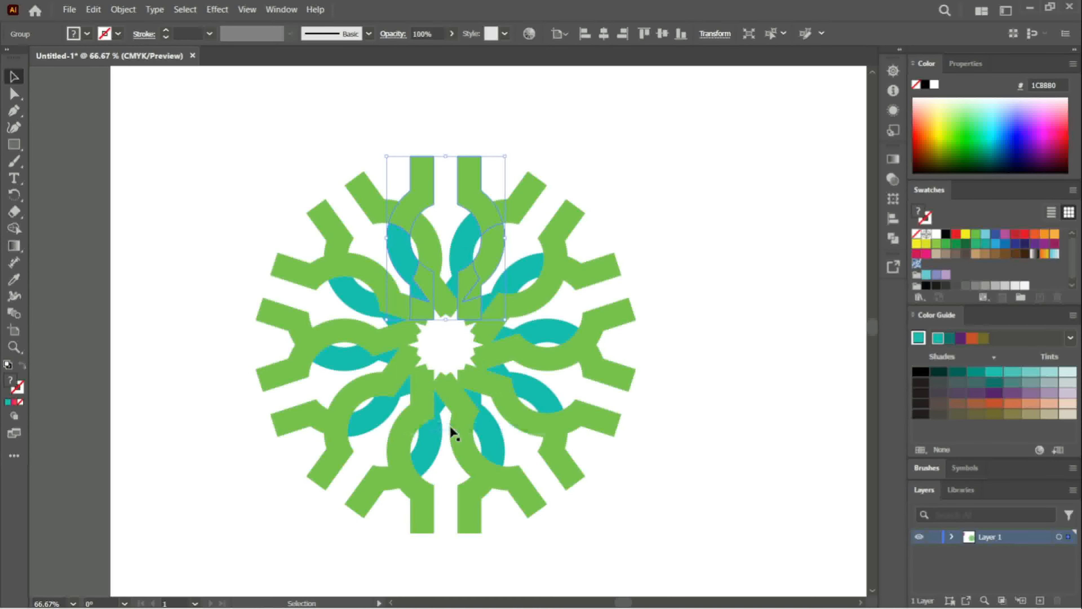
# Ungroup a second time the remaining groups containing the teal strips of the upper-left and left petals
pyautogui.click(355, 295)
pyautogui.rightClick(355, 294)
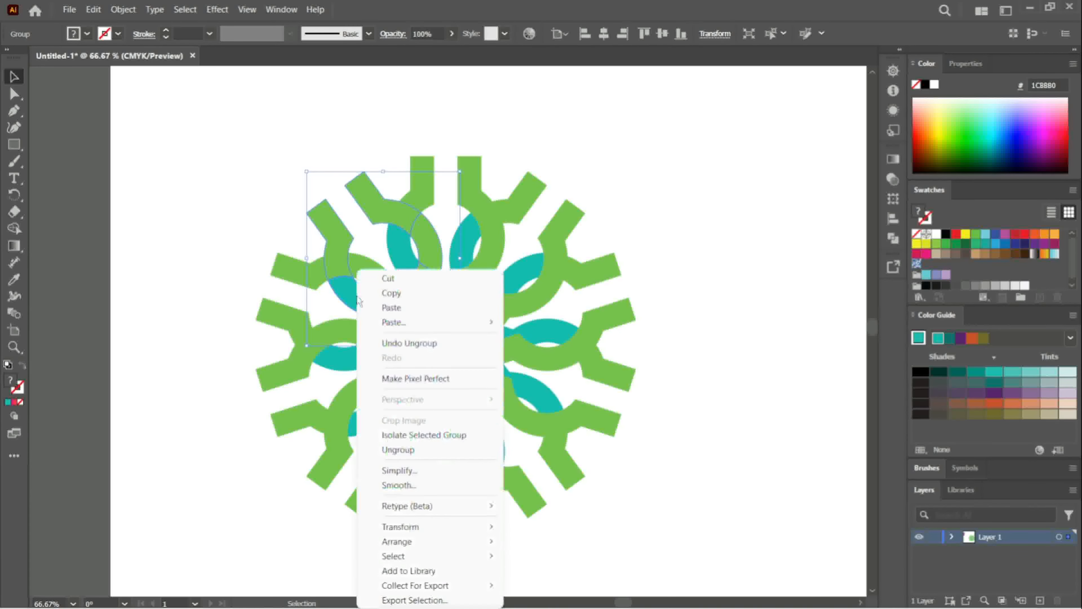
pyautogui.click(405, 450)
pyautogui.click(342, 356)
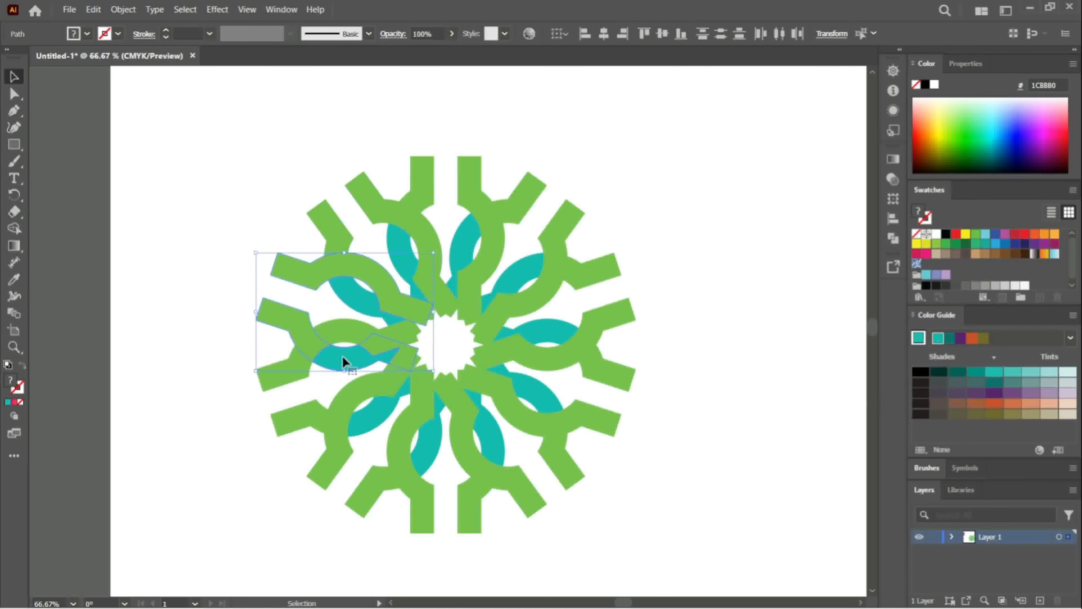
pyautogui.rightClick(342, 355)
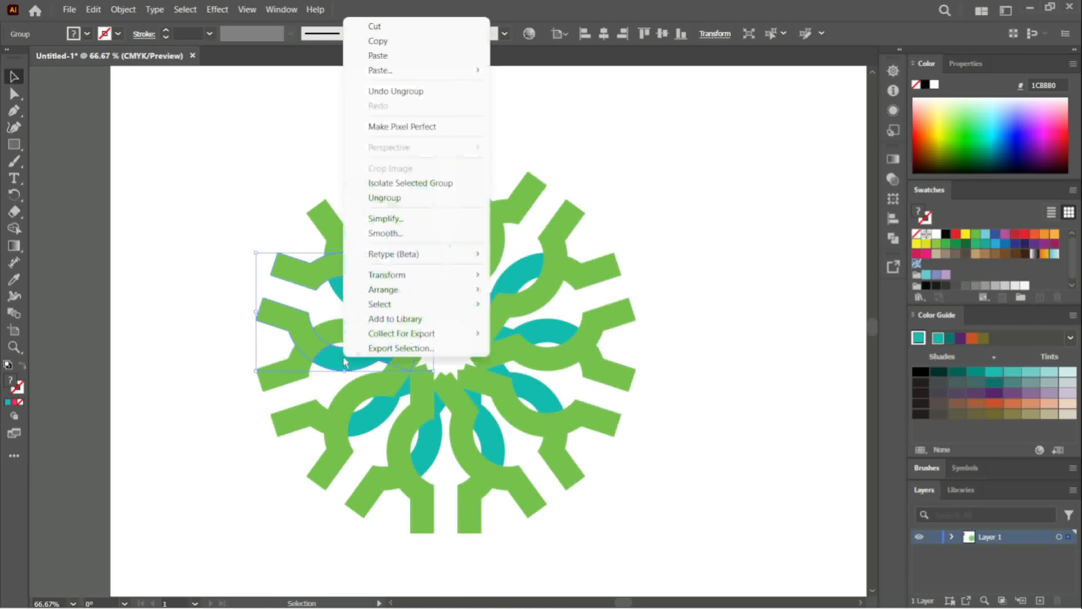
pyautogui.click(391, 199)
# Ungroup a second time the groups containing the teal strips of the lower-left petal and the petal just left of bottom centre
pyautogui.click(377, 408)
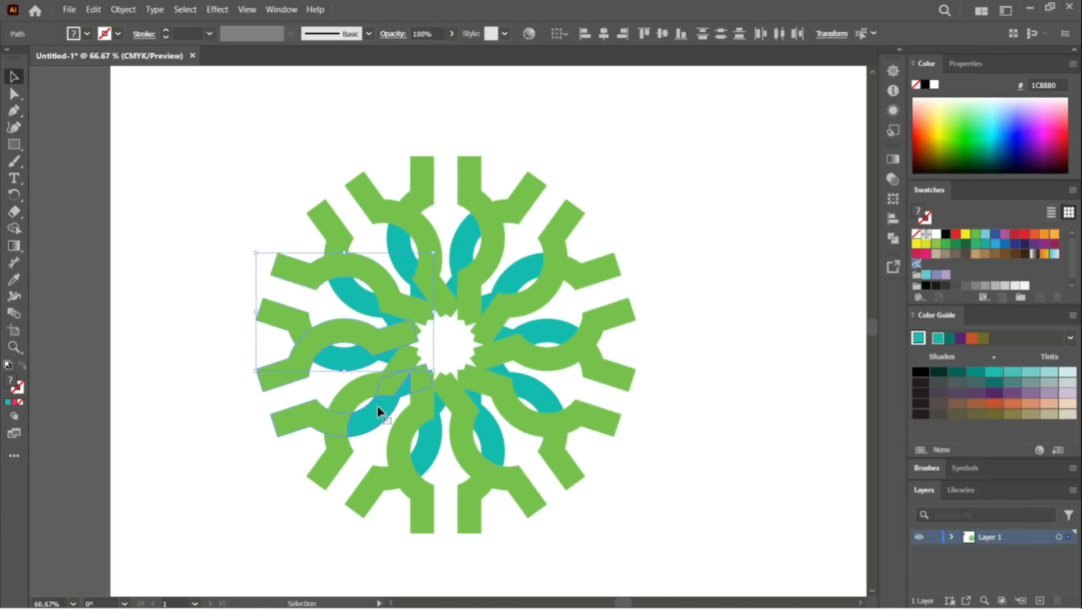
pyautogui.rightClick(377, 406)
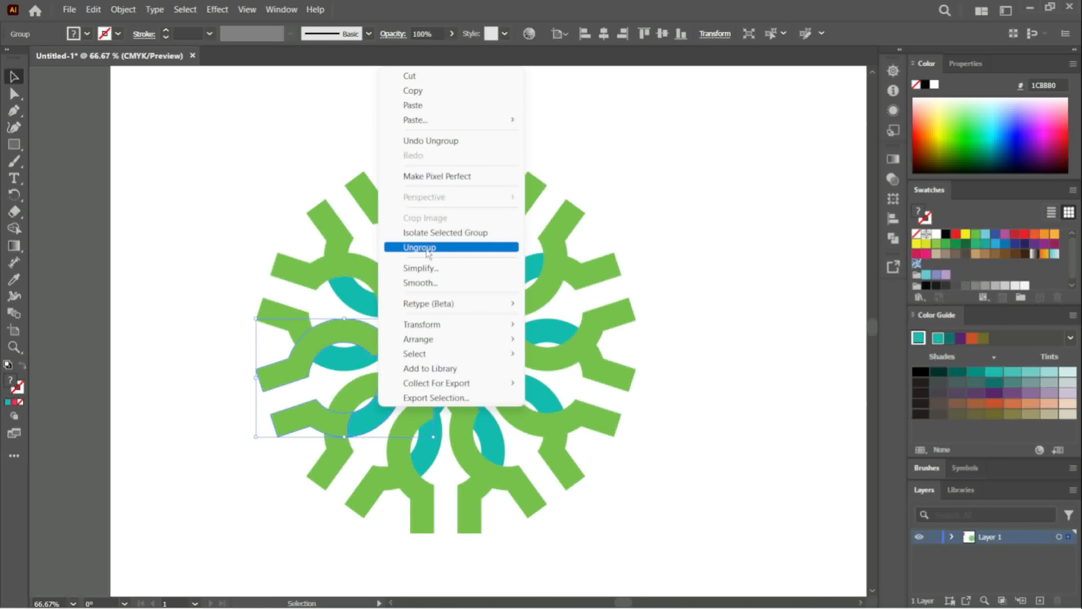
pyautogui.click(406, 244)
pyautogui.click(403, 449)
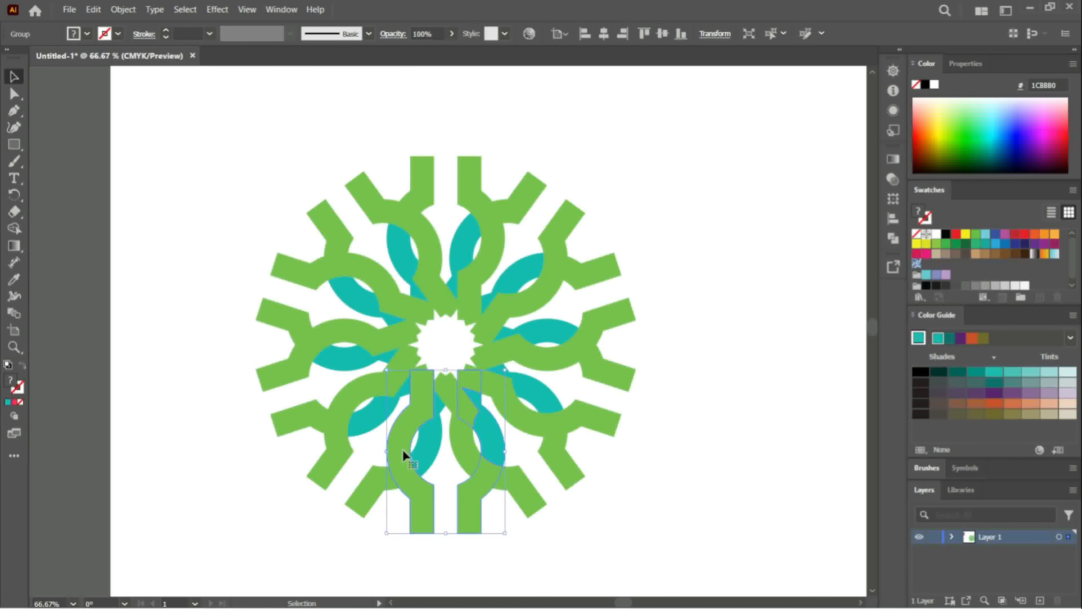
pyautogui.click(424, 455)
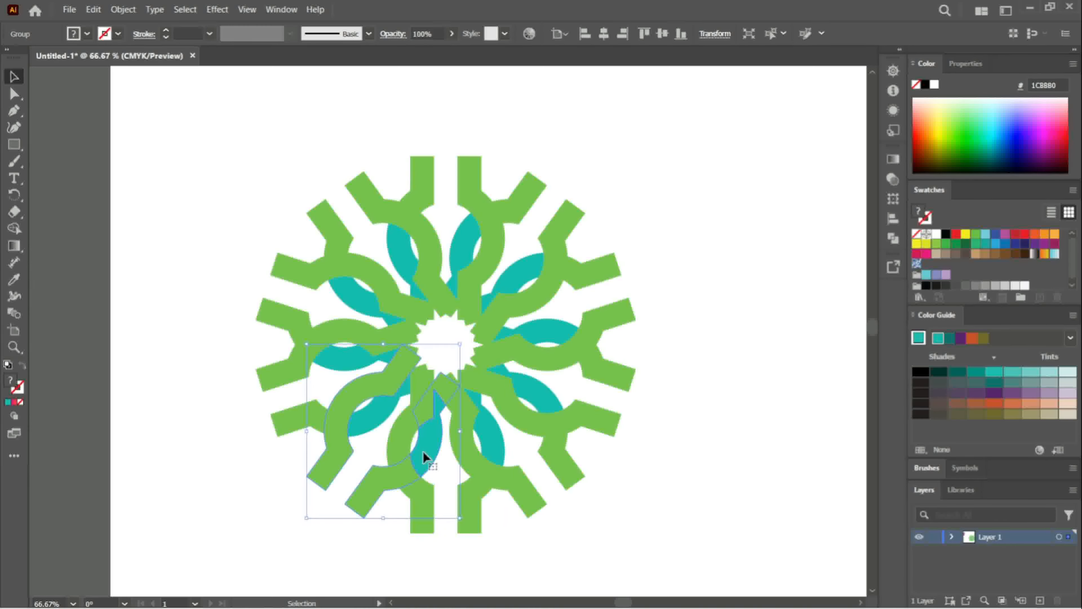
pyautogui.rightClick(424, 455)
pyautogui.click(471, 290)
# Ungroup a second time the groups containing the teal strips of the petal just right of bottom centre and the lower-right petal
pyautogui.click(491, 452)
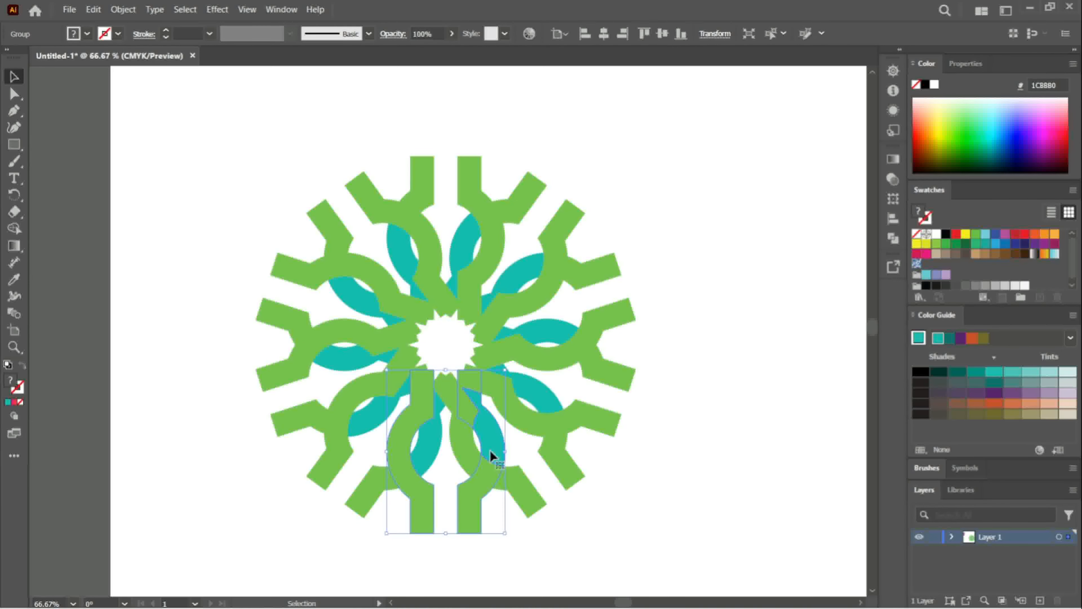
pyautogui.rightClick(491, 453)
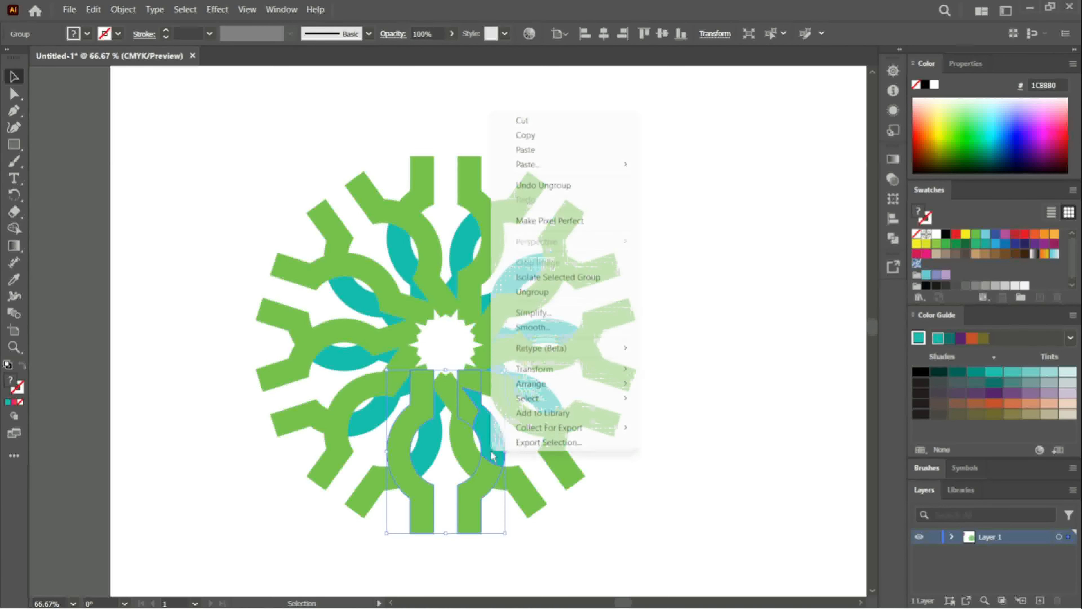
pyautogui.click(527, 294)
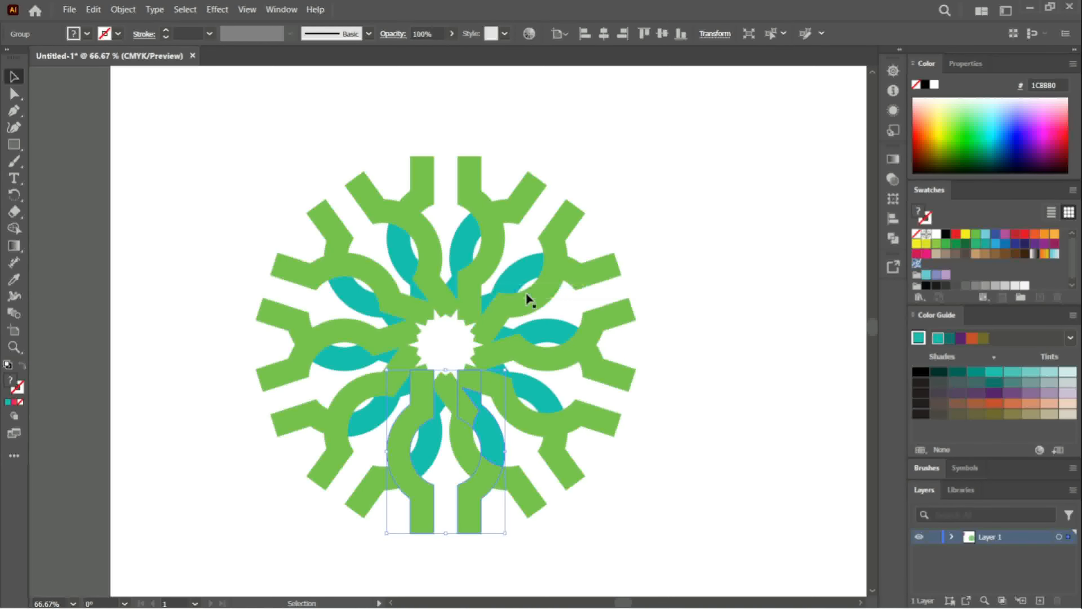
pyautogui.click(530, 384)
pyautogui.rightClick(529, 384)
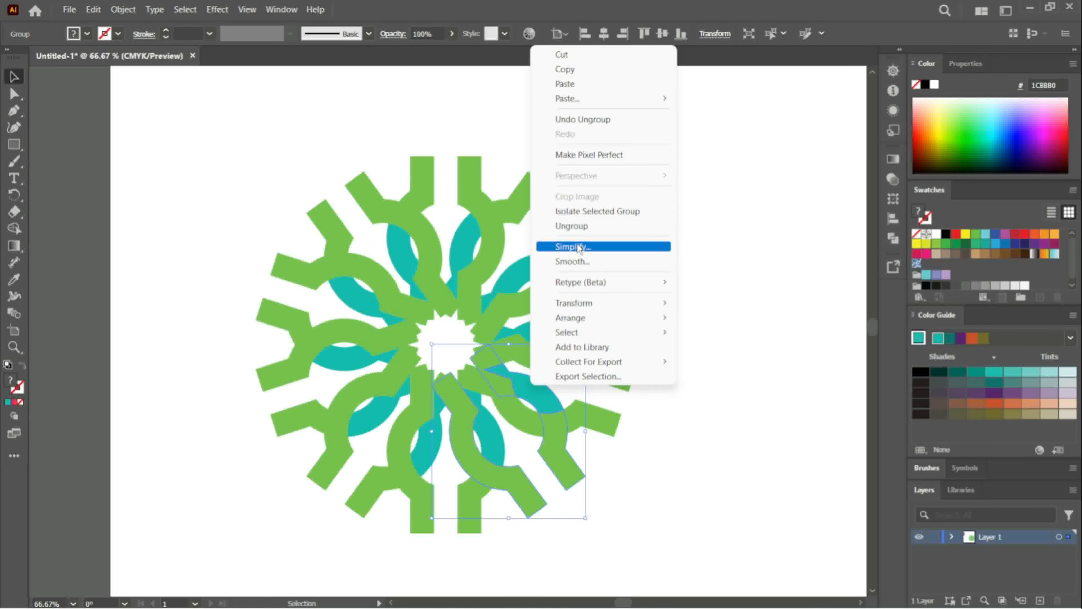
pyautogui.click(573, 230)
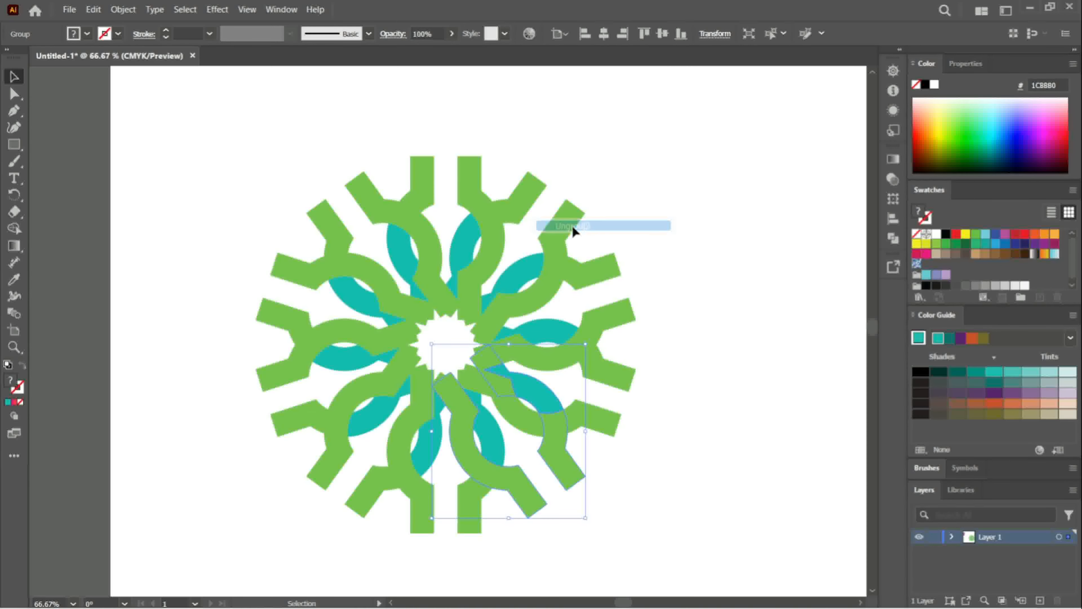
# Ungroup a second time the remaining groups containing the teal strips of the right and upper-right petals
pyautogui.click(550, 332)
pyautogui.rightClick(549, 332)
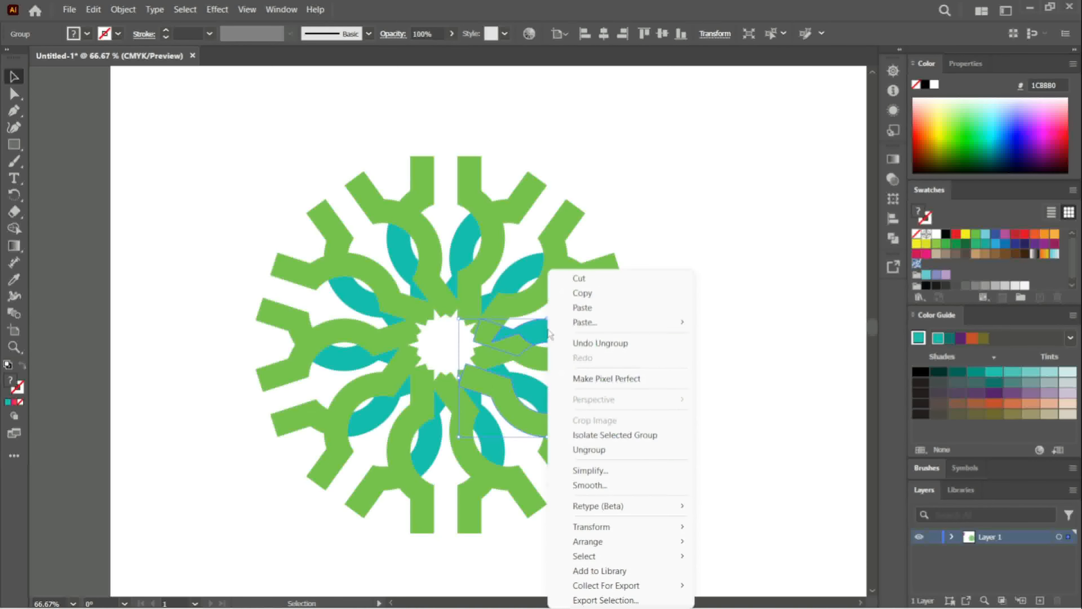
pyautogui.click(585, 449)
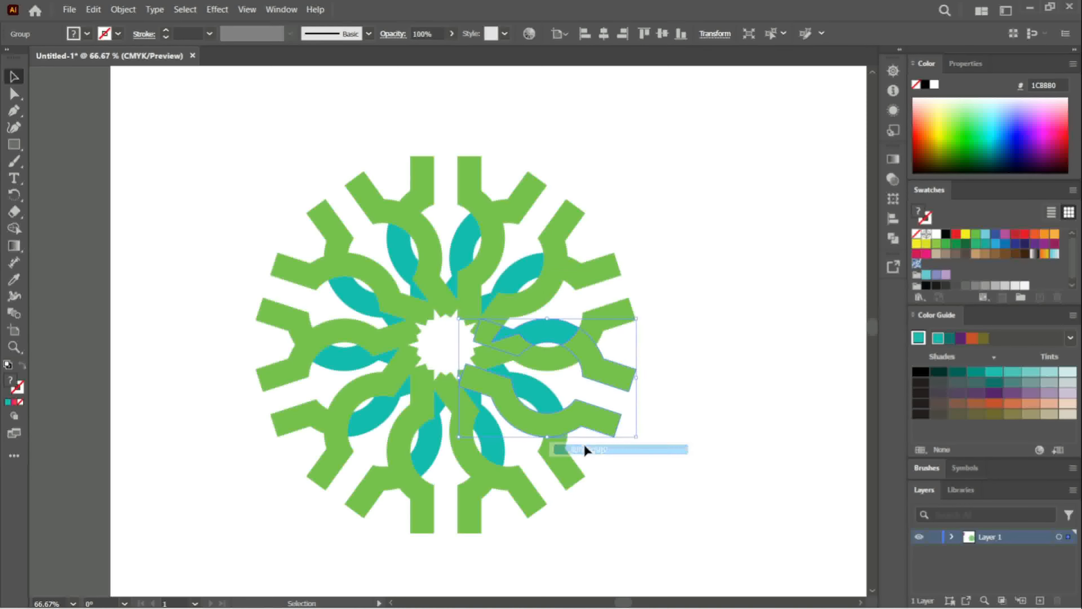
pyautogui.click(525, 265)
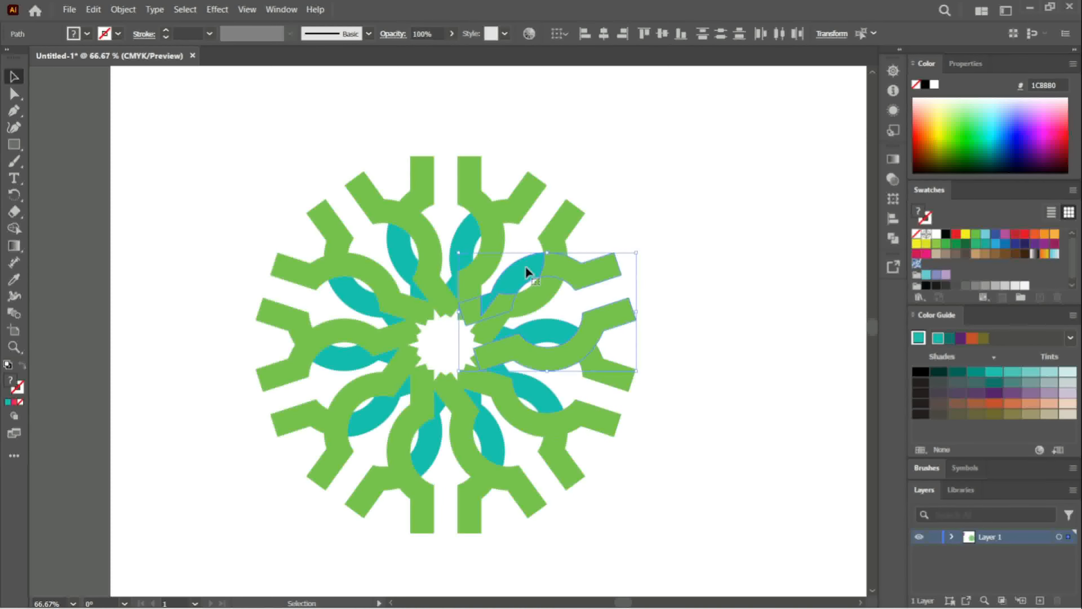
pyautogui.rightClick(525, 265)
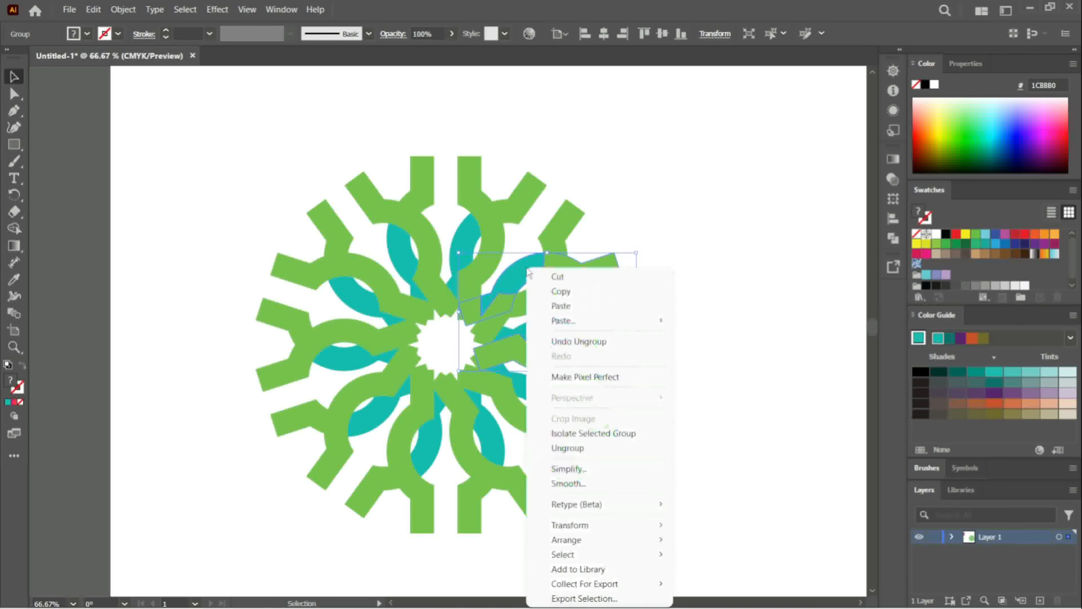
pyautogui.click(578, 449)
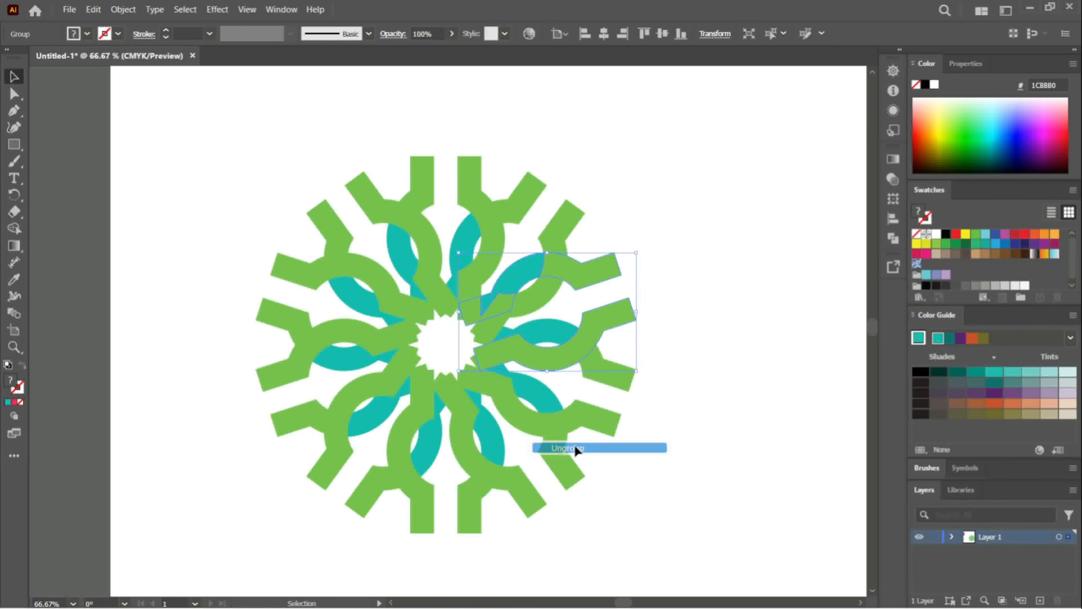
# Select all ten teal strips around the radial design and group them together in place
pyautogui.click(467, 242)
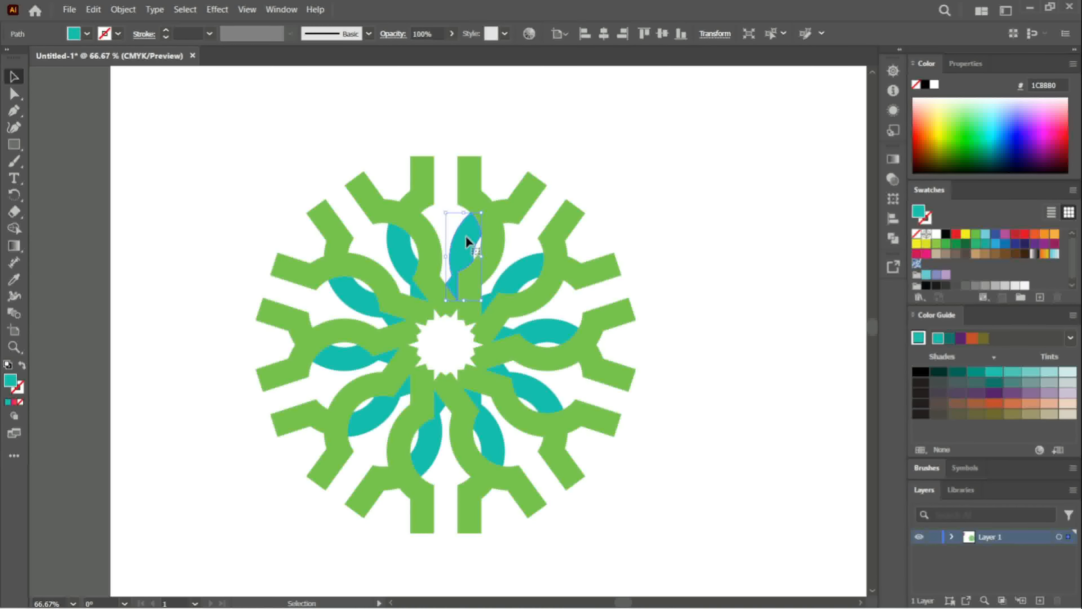
pyautogui.keyDown('shift'); pyautogui.click(407, 252); pyautogui.keyUp('shift')
pyautogui.keyDown('shift'); pyautogui.click(359, 303); pyautogui.keyUp('shift')
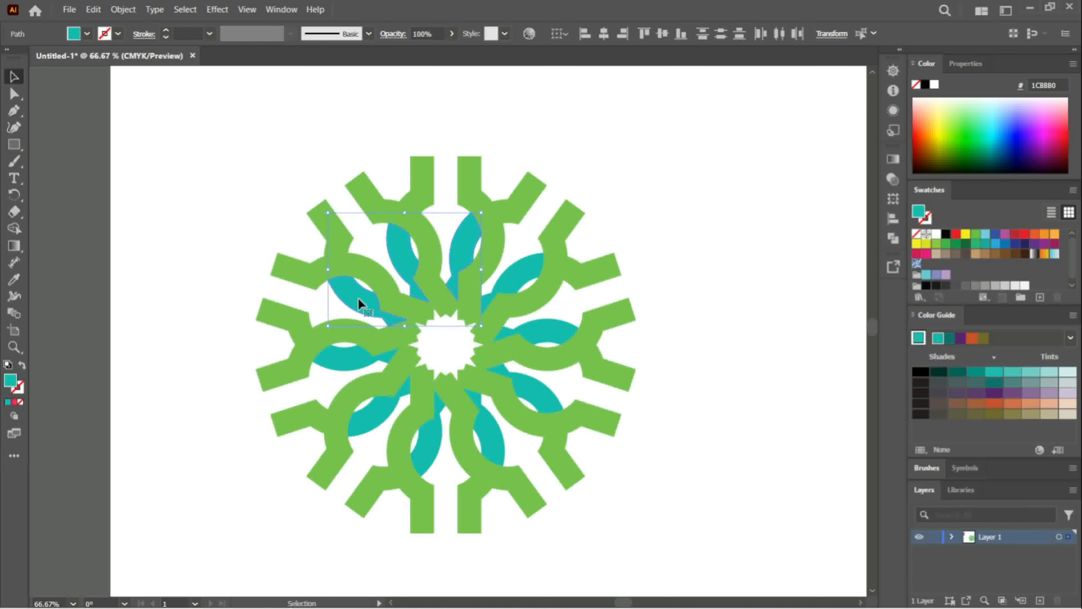
pyautogui.keyDown('shift'); pyautogui.click(348, 358); pyautogui.keyUp('shift')
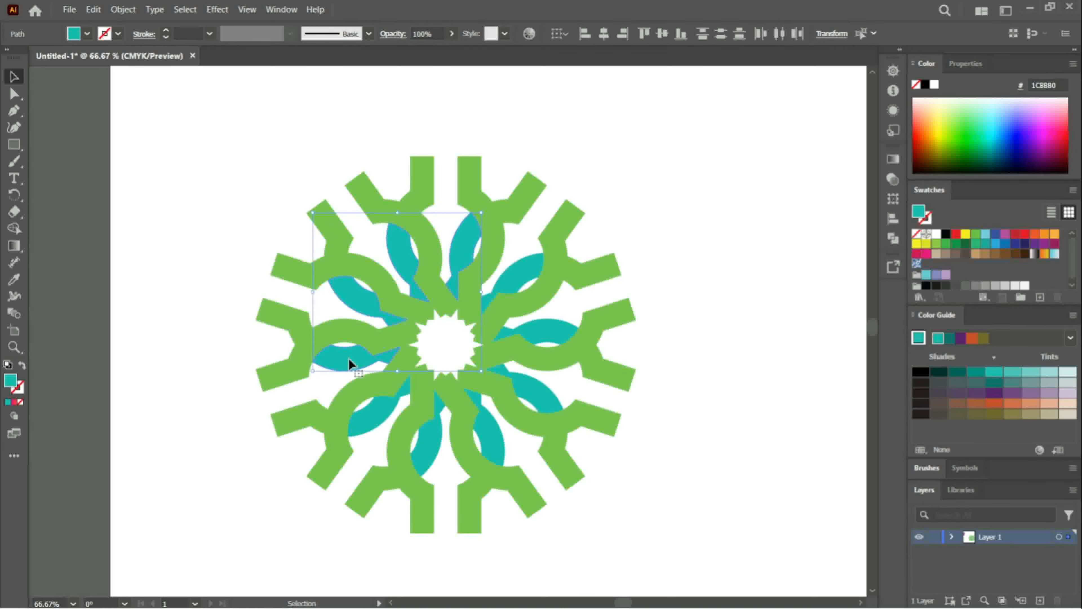
pyautogui.keyDown('shift'); pyautogui.click(369, 410); pyautogui.keyUp('shift')
pyautogui.keyDown('shift'); pyautogui.click(418, 457); pyautogui.keyUp('shift')
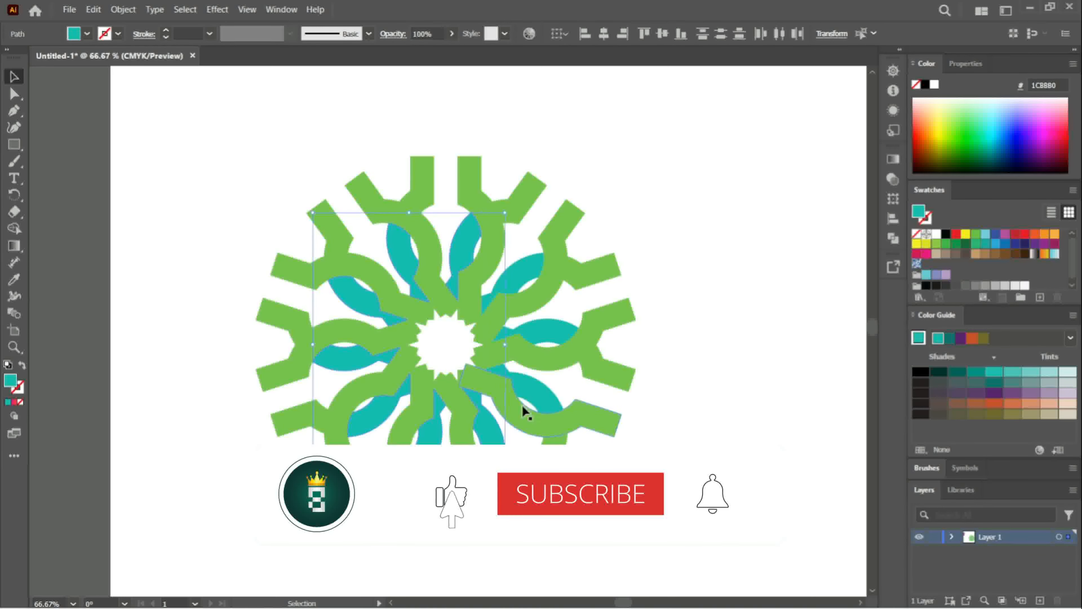
pyautogui.keyDown('shift'); pyautogui.click(535, 392); pyautogui.keyUp('shift')
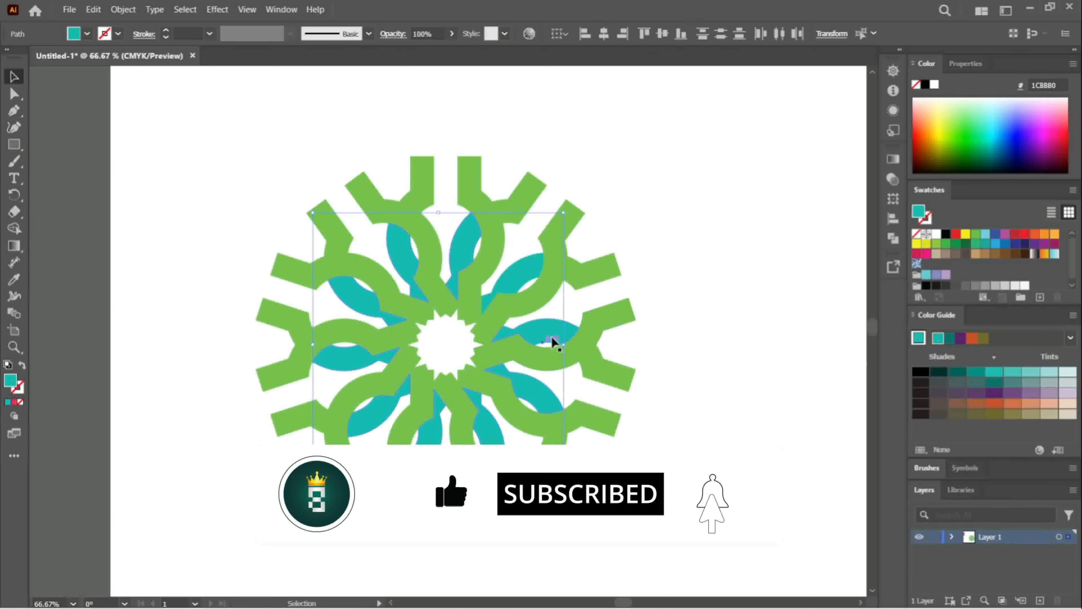
pyautogui.keyDown('shift'); pyautogui.click(566, 335); pyautogui.keyUp('shift')
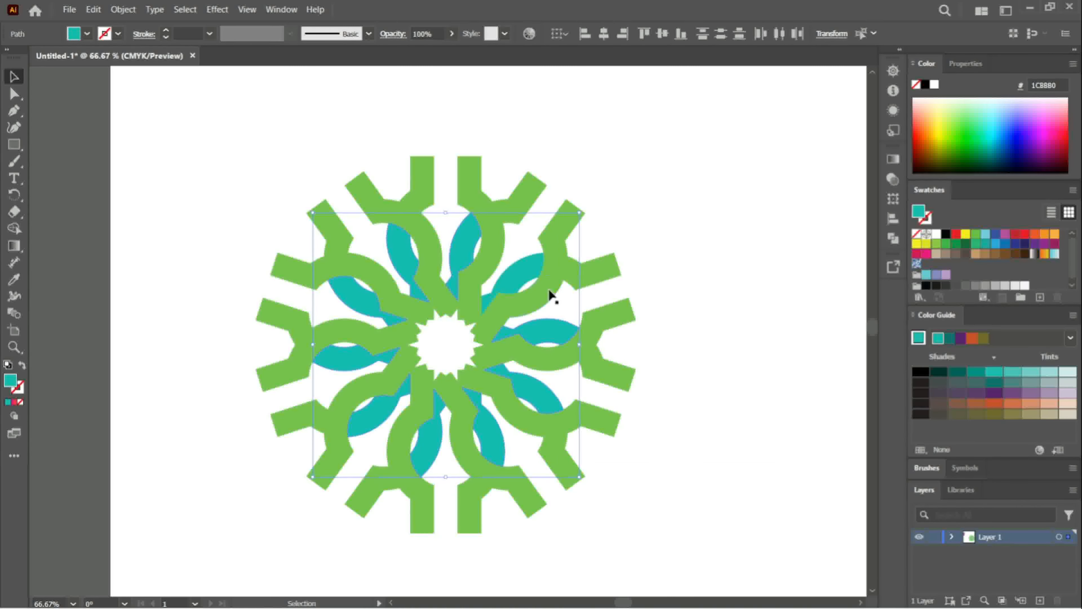
pyautogui.keyDown('shift'); pyautogui.click(535, 265); pyautogui.keyUp('shift')
pyautogui.keyDown('shift'); pyautogui.click(467, 233); pyautogui.keyUp('shift')
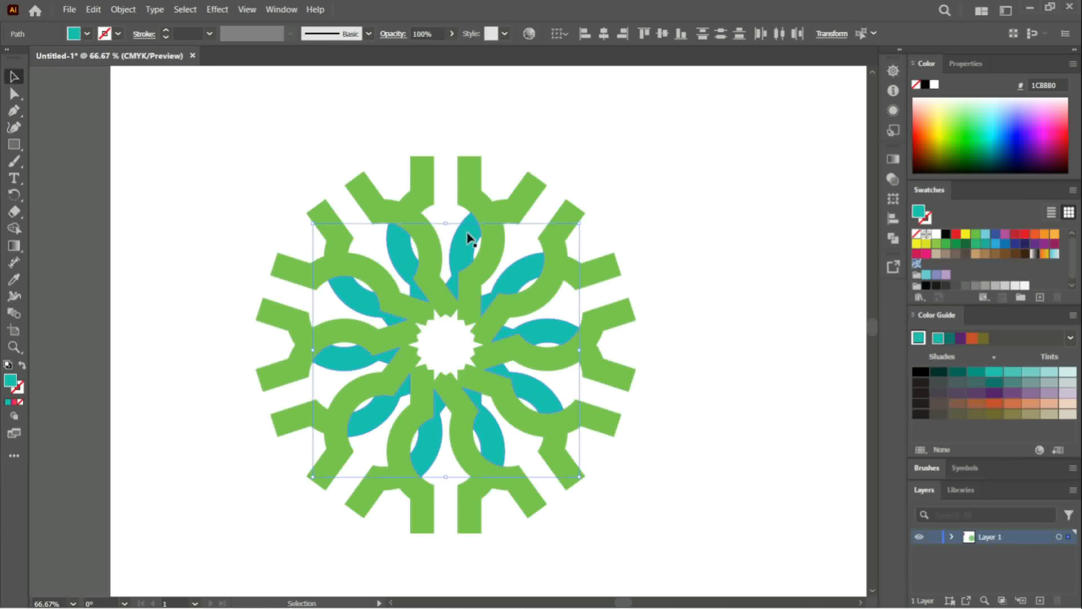
pyautogui.moveTo(467, 232); pyautogui.dragTo(457, 149)
pyautogui.hotkey('ctrl', 'z')
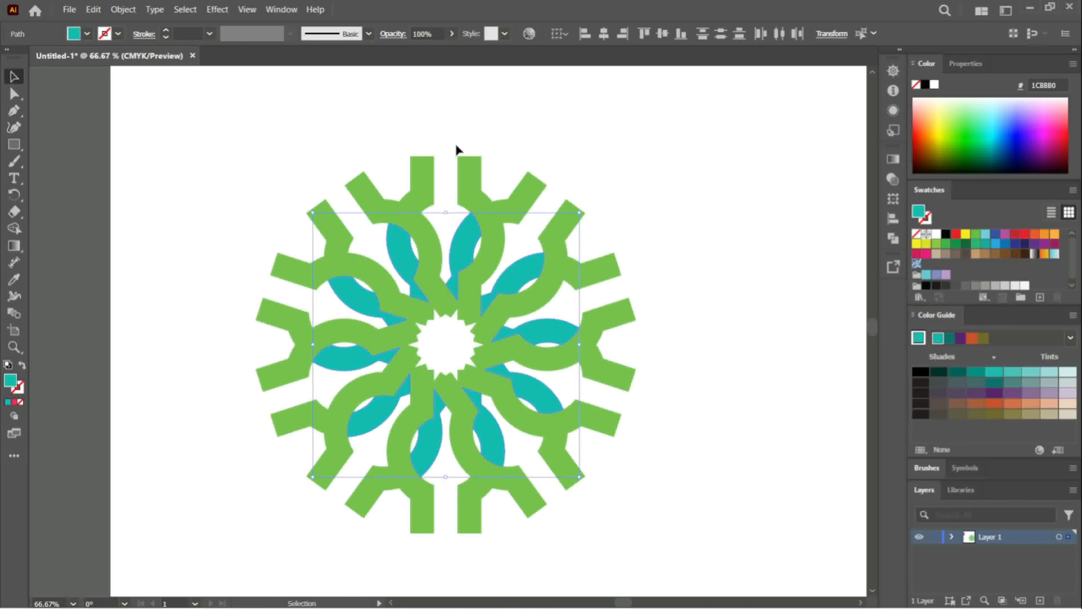
pyautogui.press('v')
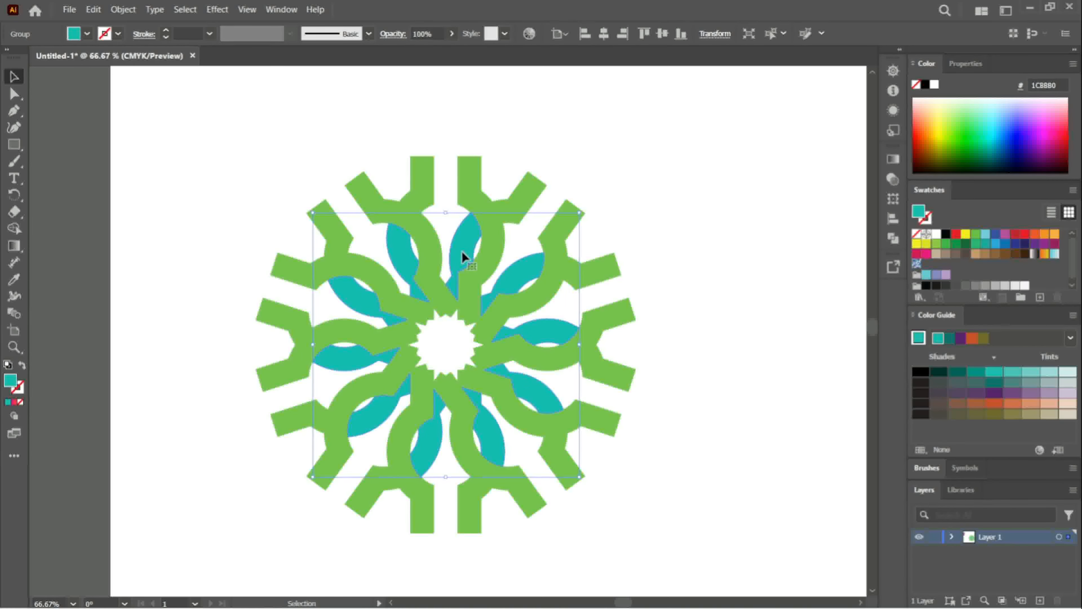
# Move the grouped teal strips clear of the green design and group all the green pieces together
pyautogui.moveTo(462, 250); pyautogui.dragTo(728, 163)
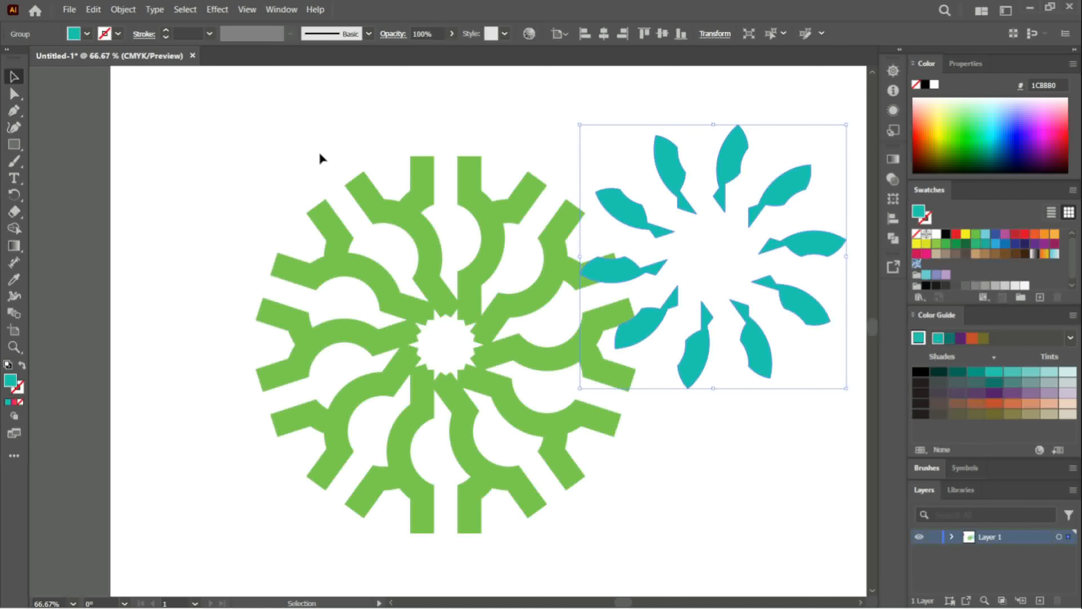
pyautogui.moveTo(639, 261); pyautogui.dragTo(729, 222)
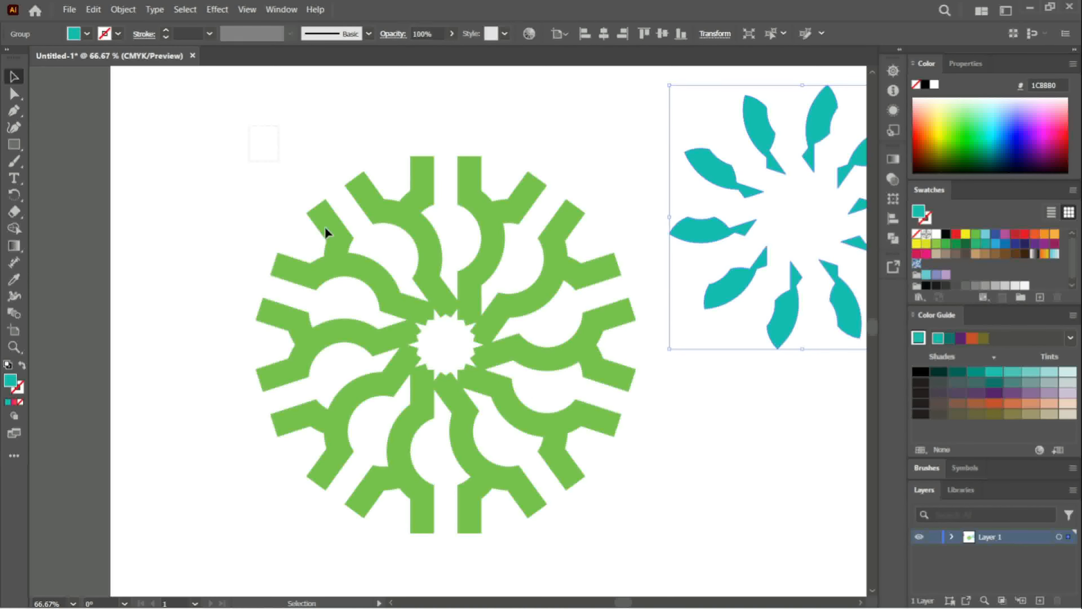
pyautogui.moveTo(601, 482); pyautogui.dragTo(641, 537)
pyautogui.press('a')
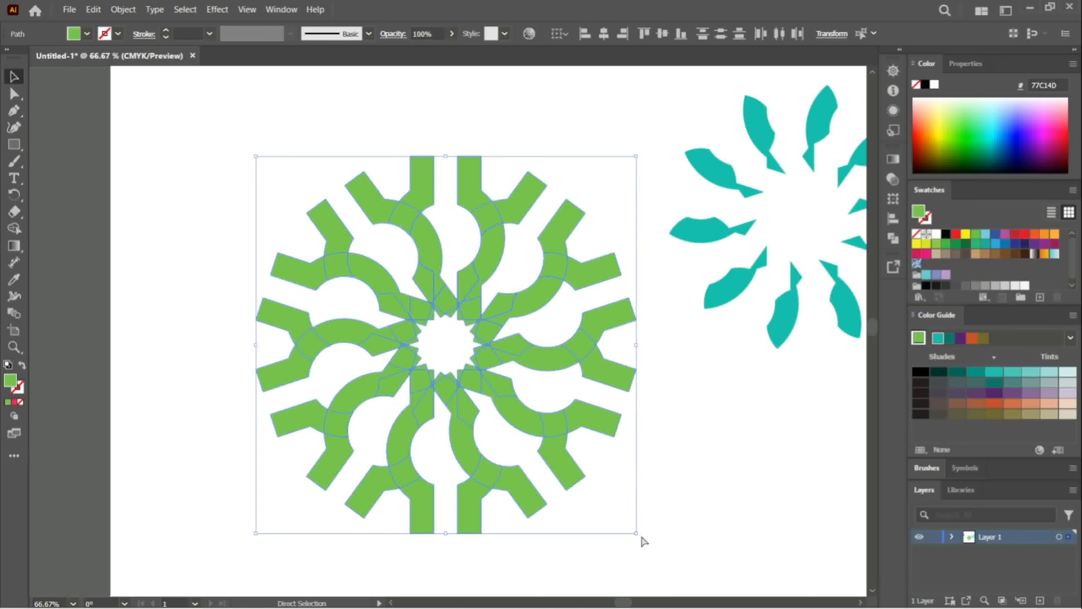
pyautogui.press('v')
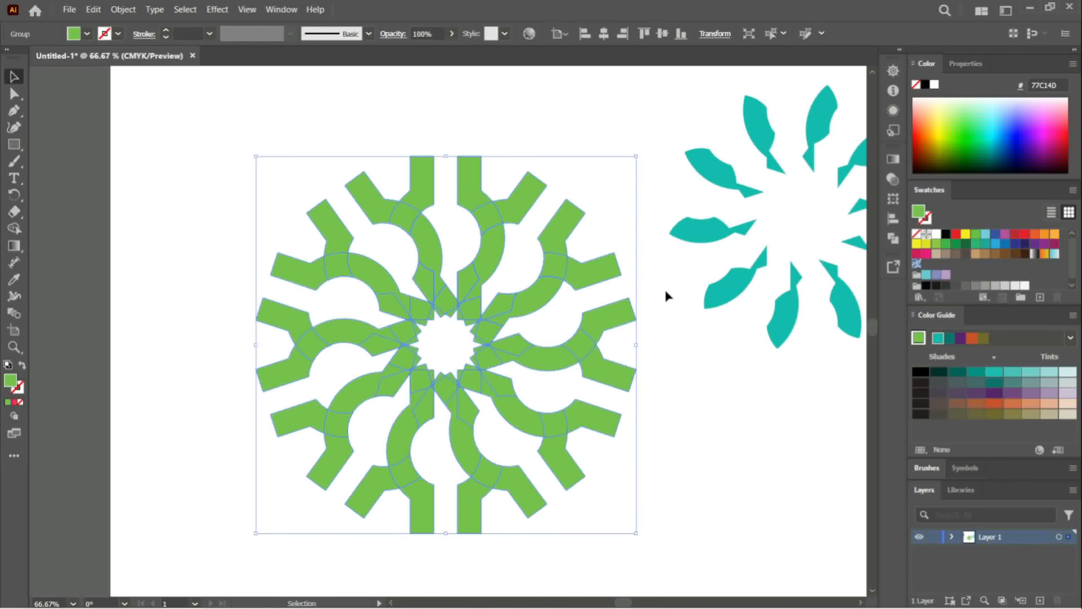
# Align the teal strip group and the green group on their horizontal and vertical centres and group them together
pyautogui.moveTo(729, 166); pyautogui.dragTo(421, 273)
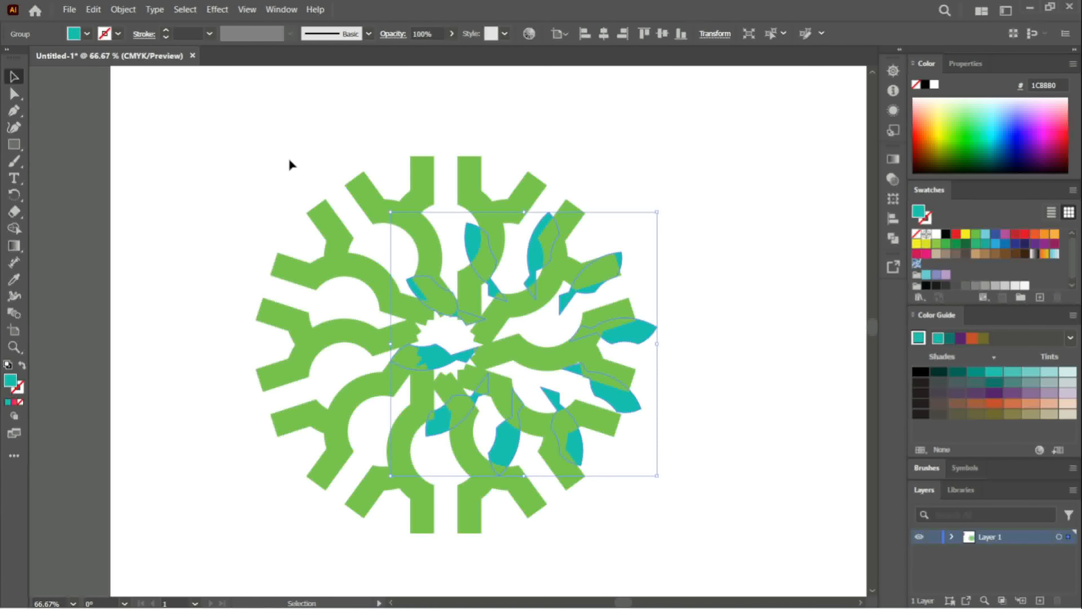
pyautogui.keyDown('shift'); pyautogui.click(467, 389); pyautogui.keyUp('shift')
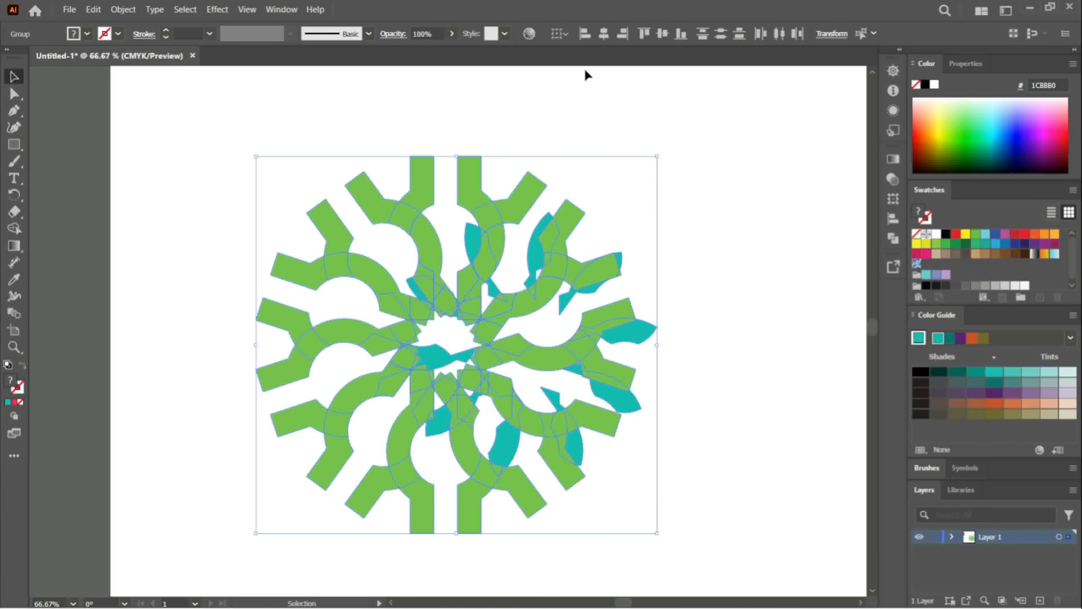
pyautogui.click(604, 33)
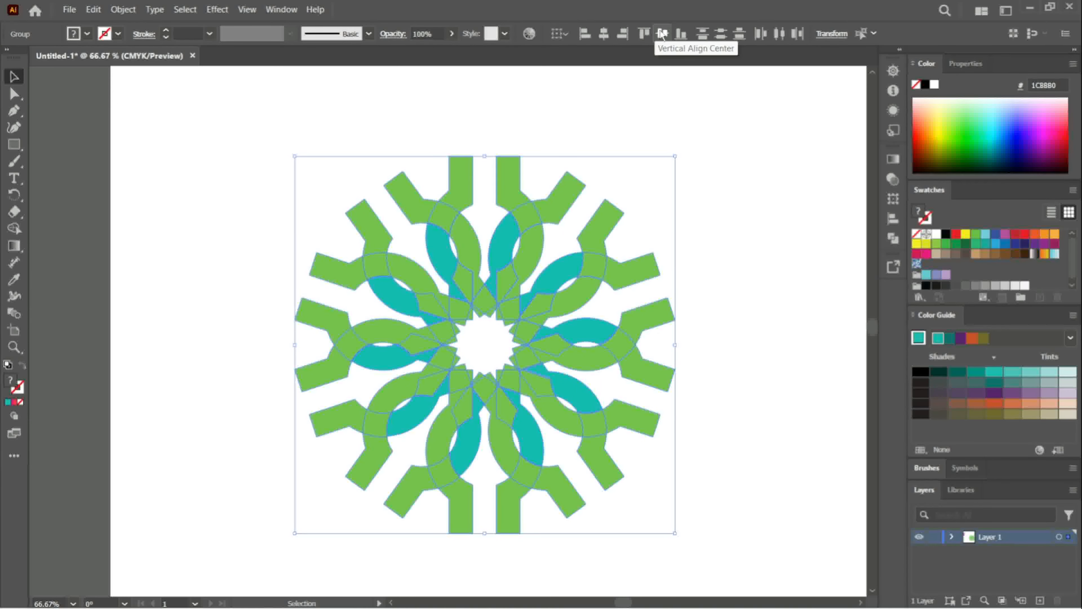
pyautogui.click(662, 33)
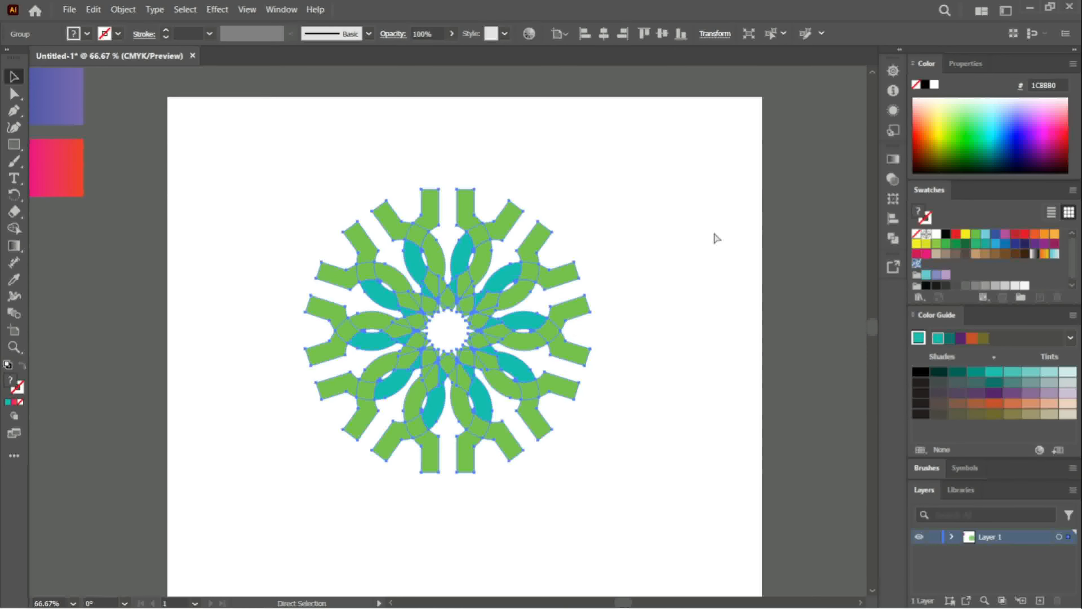
# Centre the combined radial design on the artboard horizontally and vertically
pyautogui.hotkey('ctrl', '-')
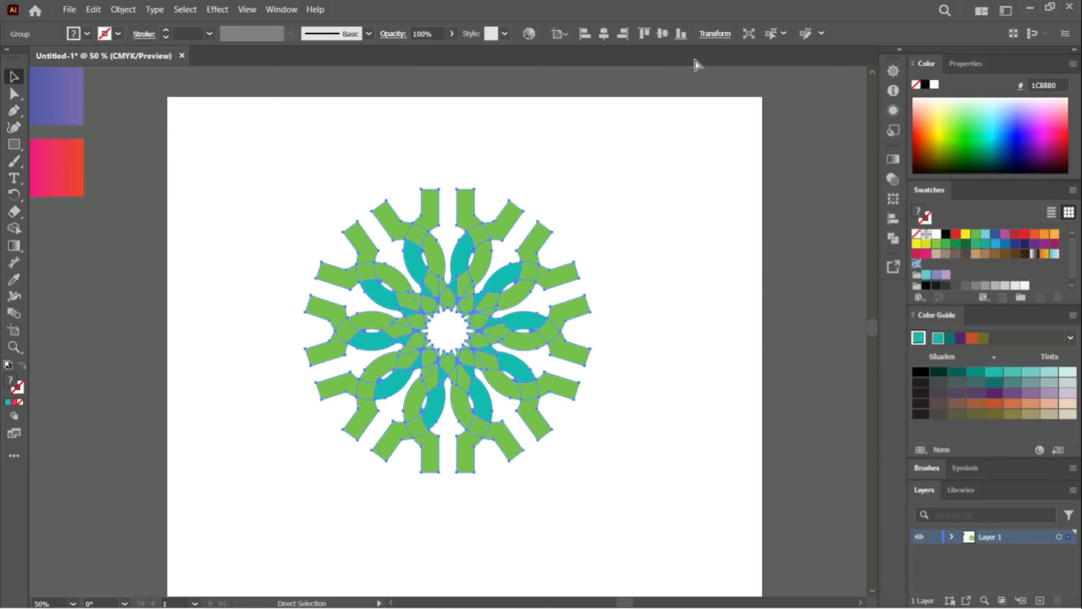
pyautogui.click(603, 35)
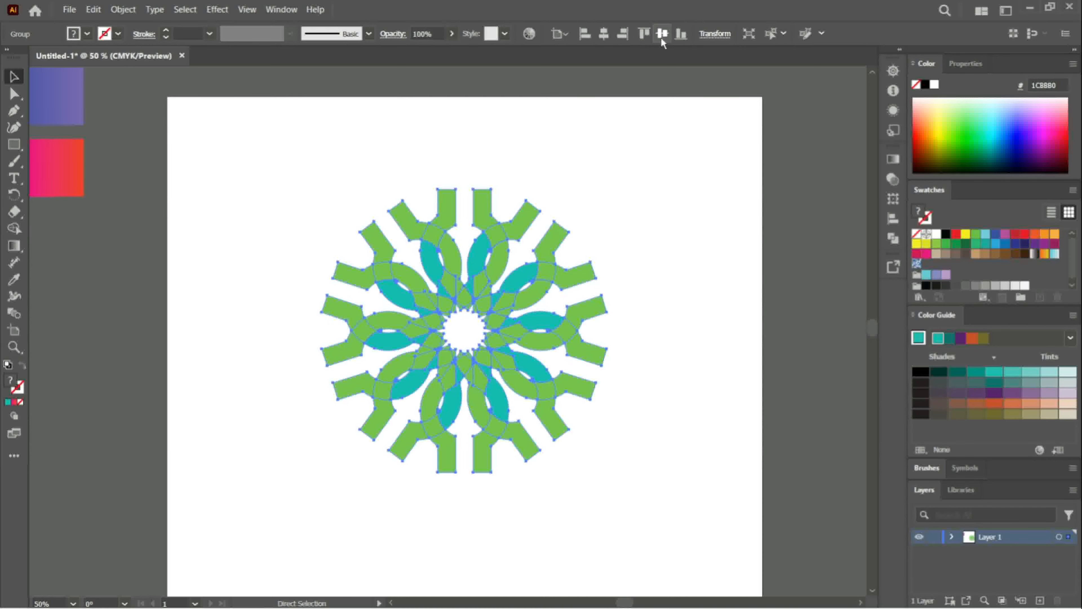
pyautogui.click(662, 36)
pyautogui.press('v')
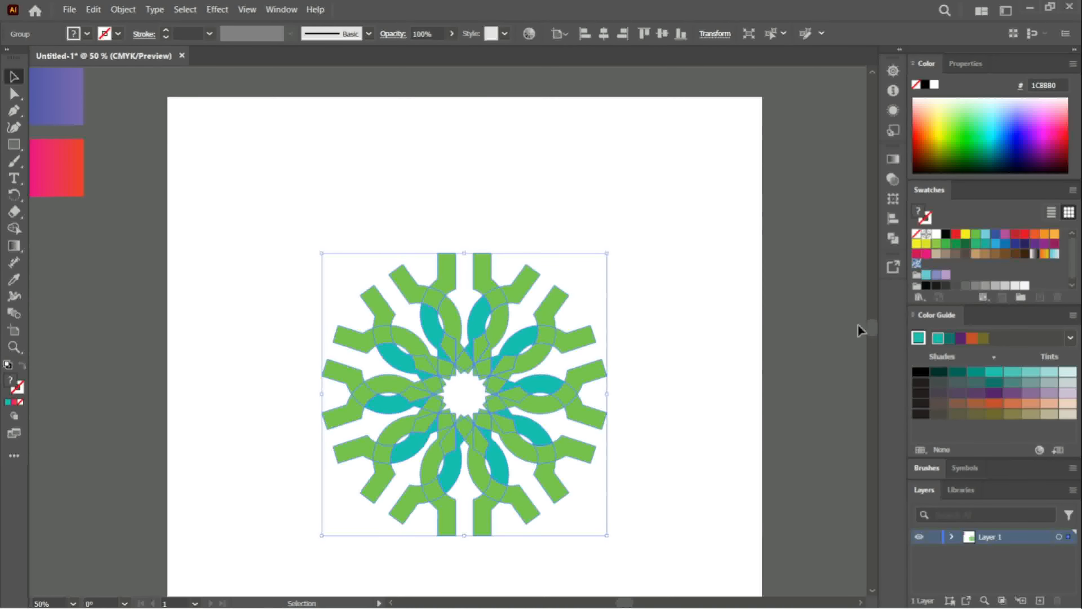
pyautogui.moveTo(873, 332); pyautogui.dragTo(873, 330)
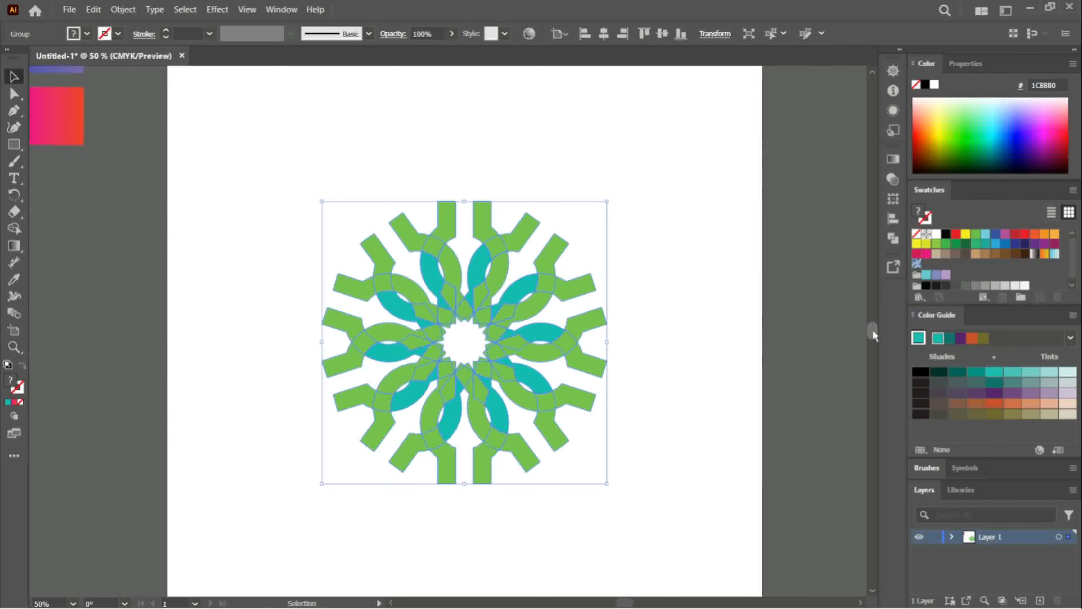
# Ungroup the combined radial design so the teal strips and the green pieces are two separate groups
pyautogui.press('a')
pyautogui.hotkey('ctrl', '-')
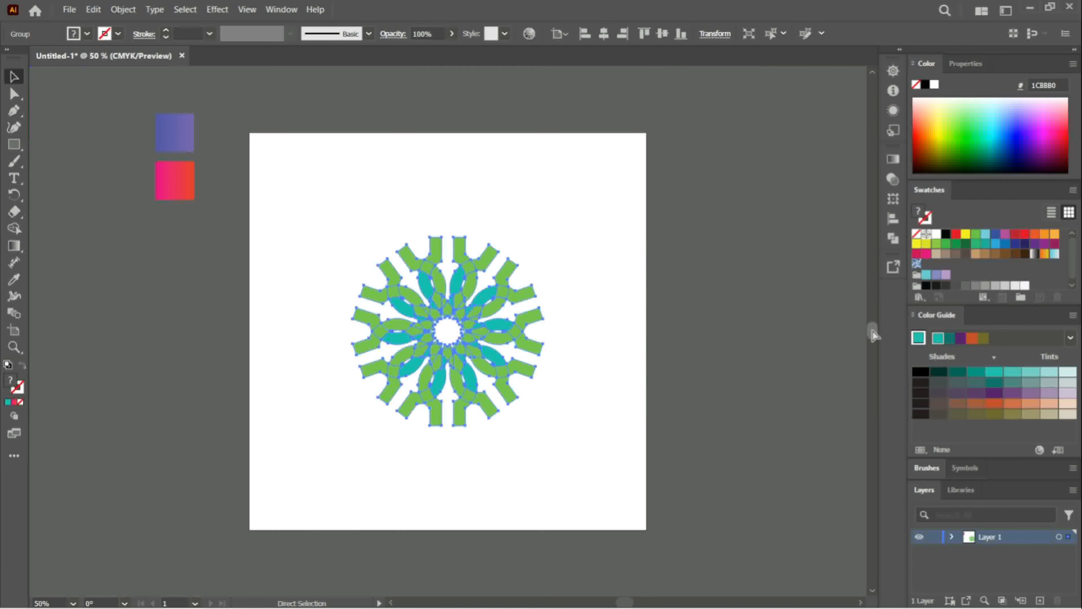
pyautogui.press('v')
pyautogui.rightClick(457, 308)
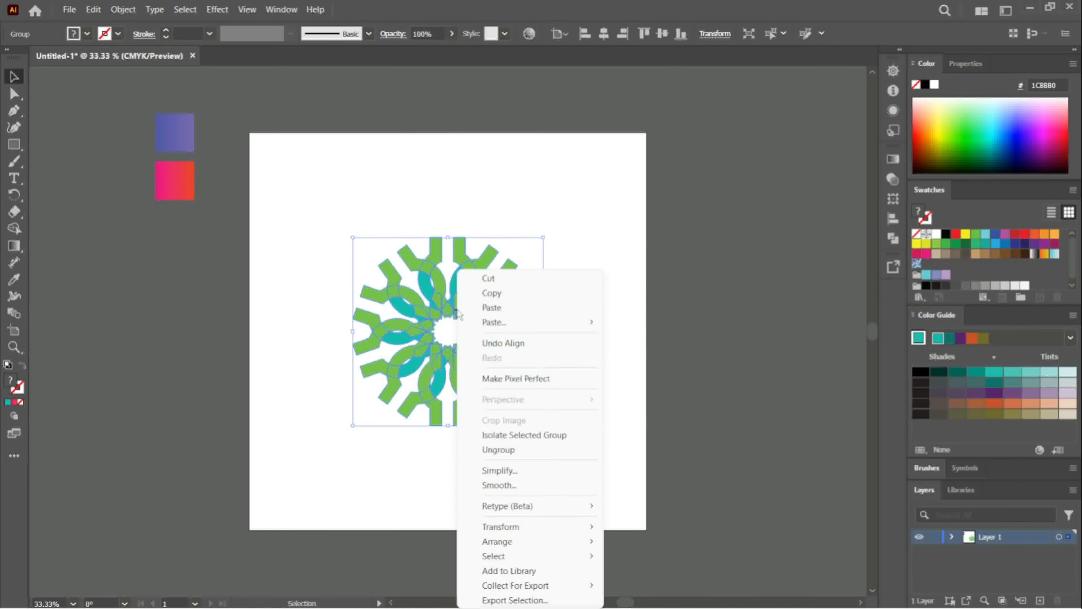
pyautogui.click(506, 451)
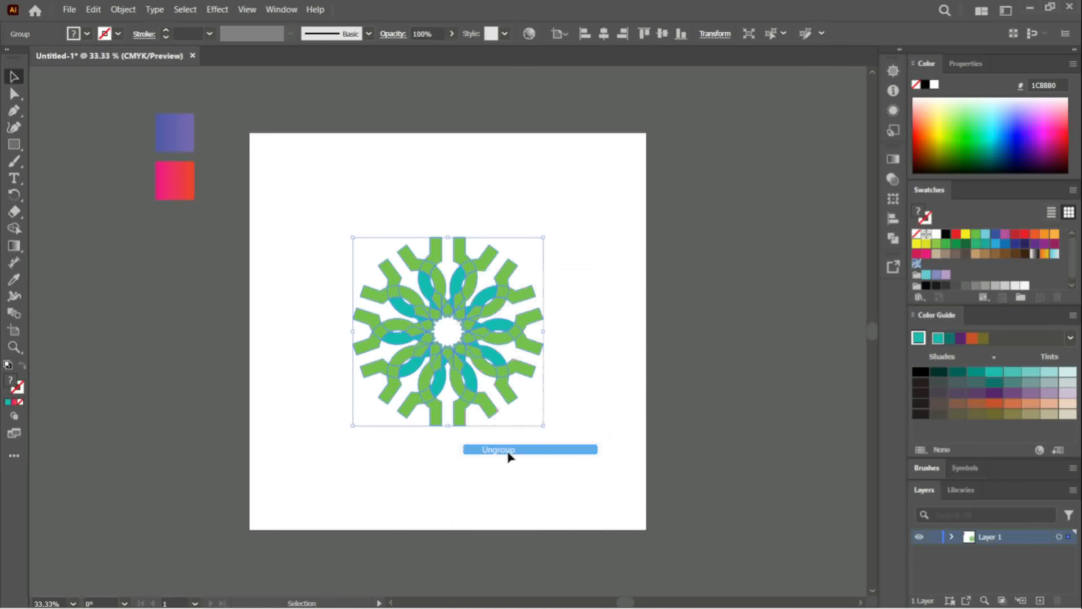
pyautogui.click(643, 289)
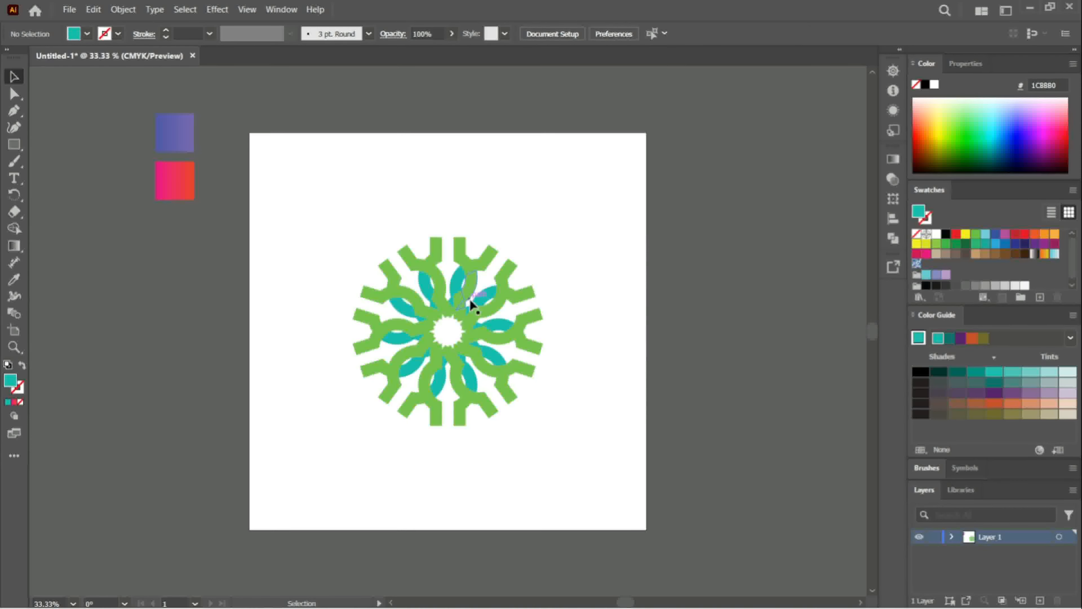
# Ungroup the green group of the radial design into individual pieces
pyautogui.click(469, 299)
pyautogui.rightClick(469, 298)
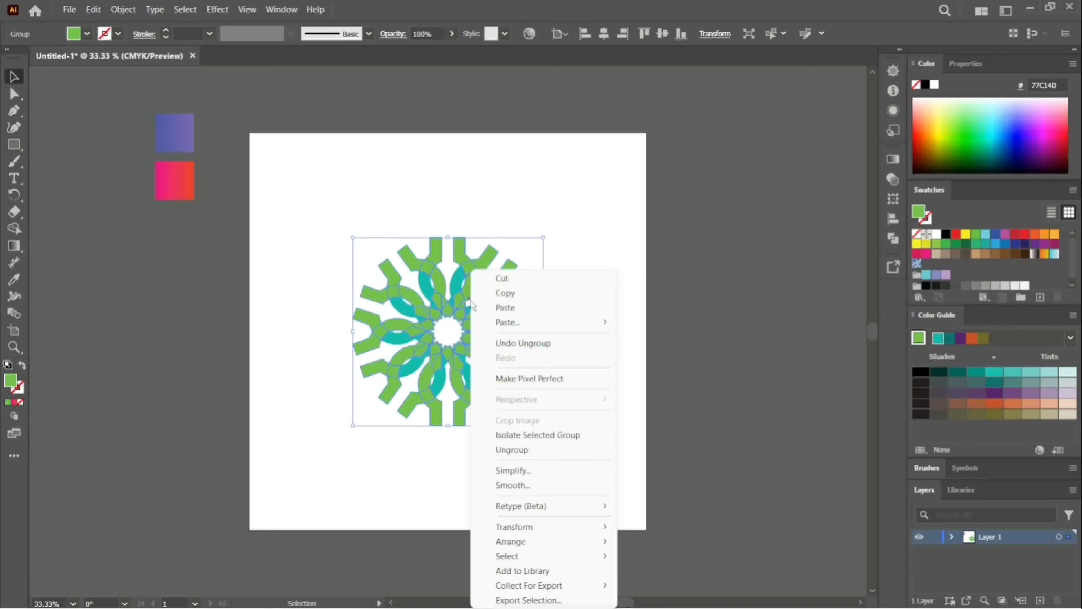
pyautogui.click(514, 448)
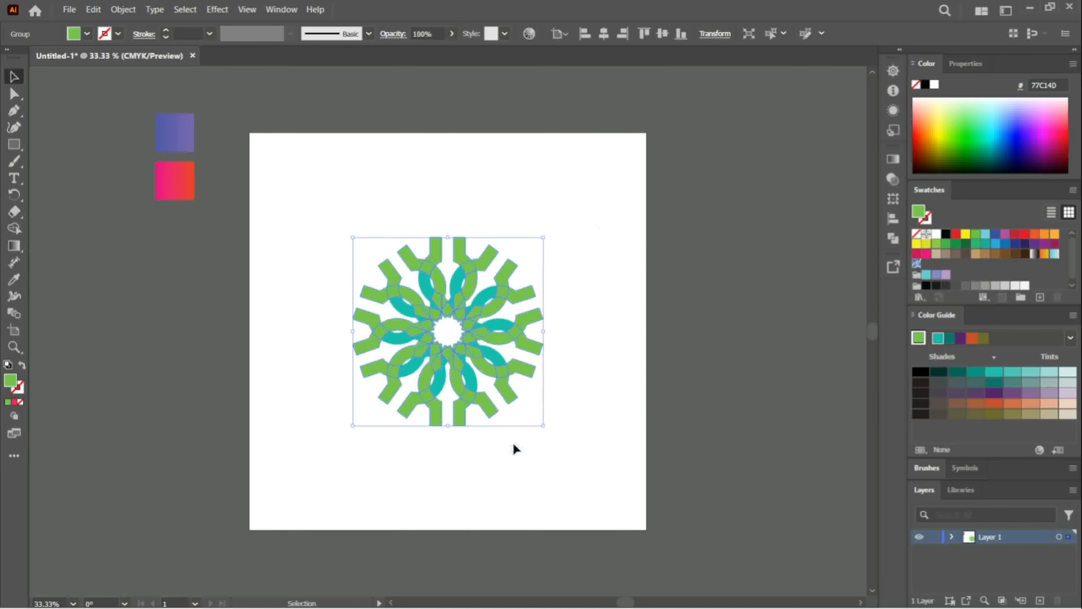
pyautogui.click(602, 199)
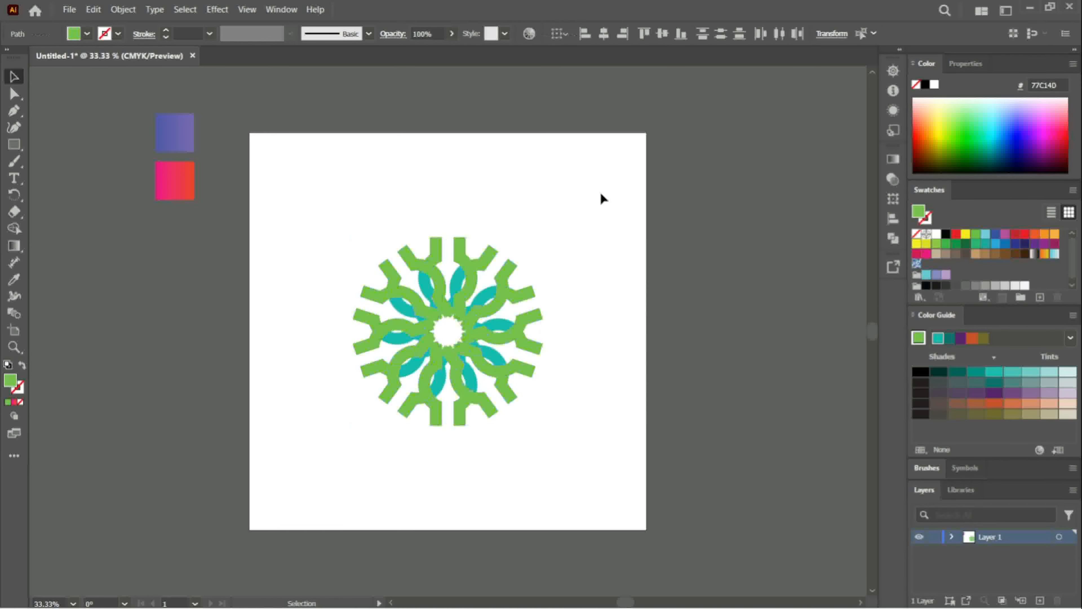
# Sample the pink-orange reference gradient onto the teal strip group and replace it with the blue-violet reference gradient
pyautogui.click(488, 298)
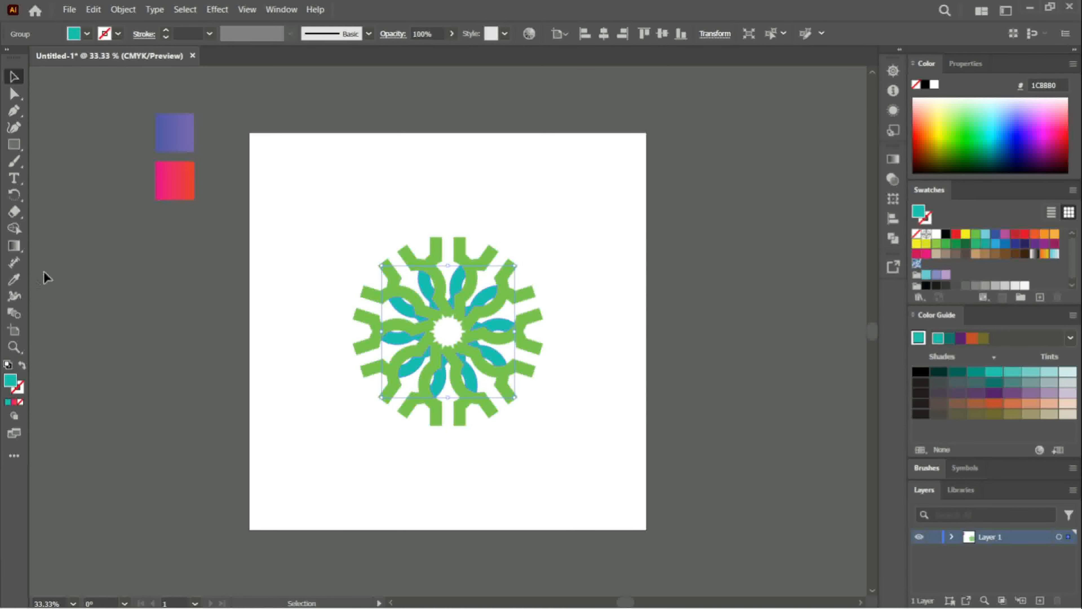
pyautogui.click(18, 281)
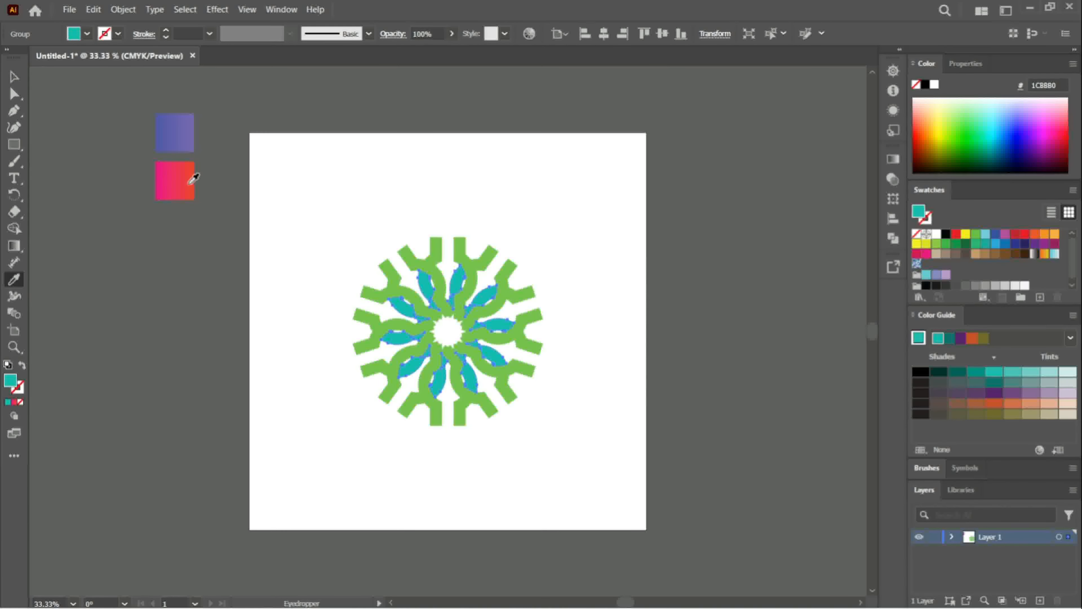
pyautogui.click(173, 189)
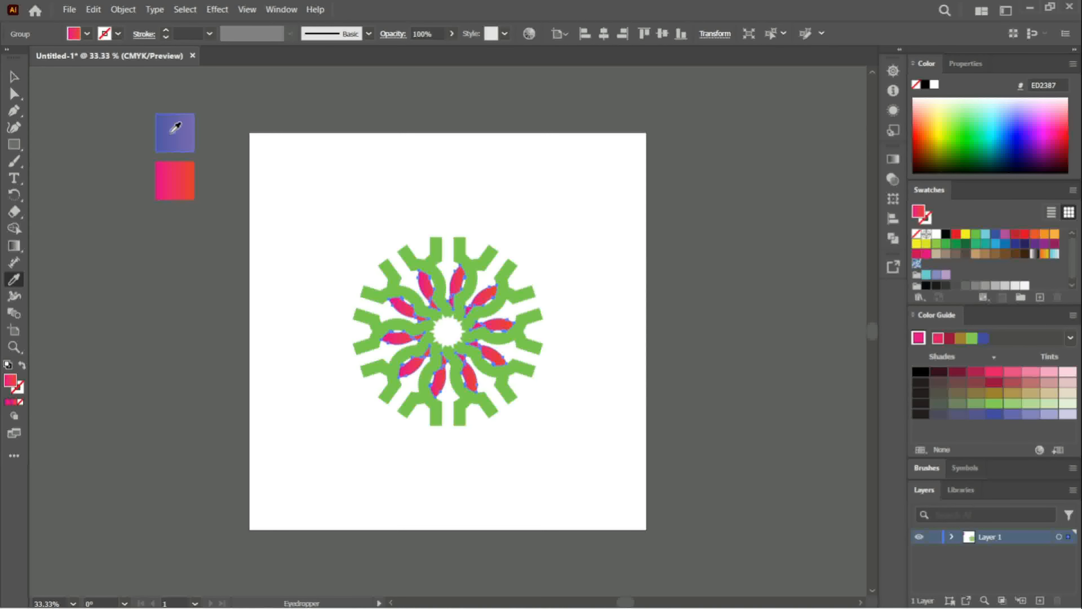
pyautogui.click(175, 128)
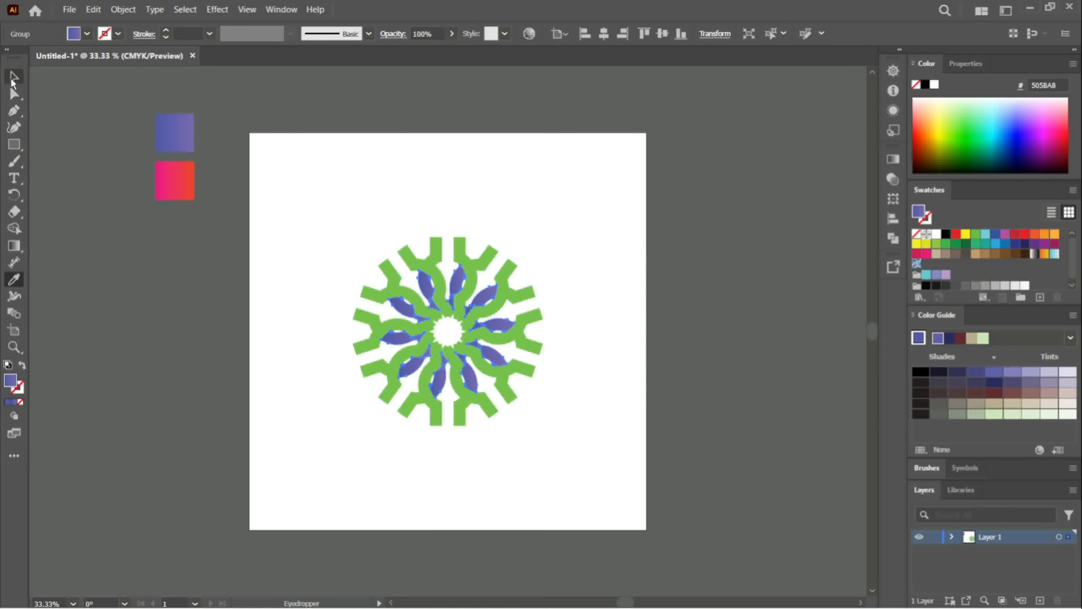
pyautogui.click(13, 80)
pyautogui.click(486, 175)
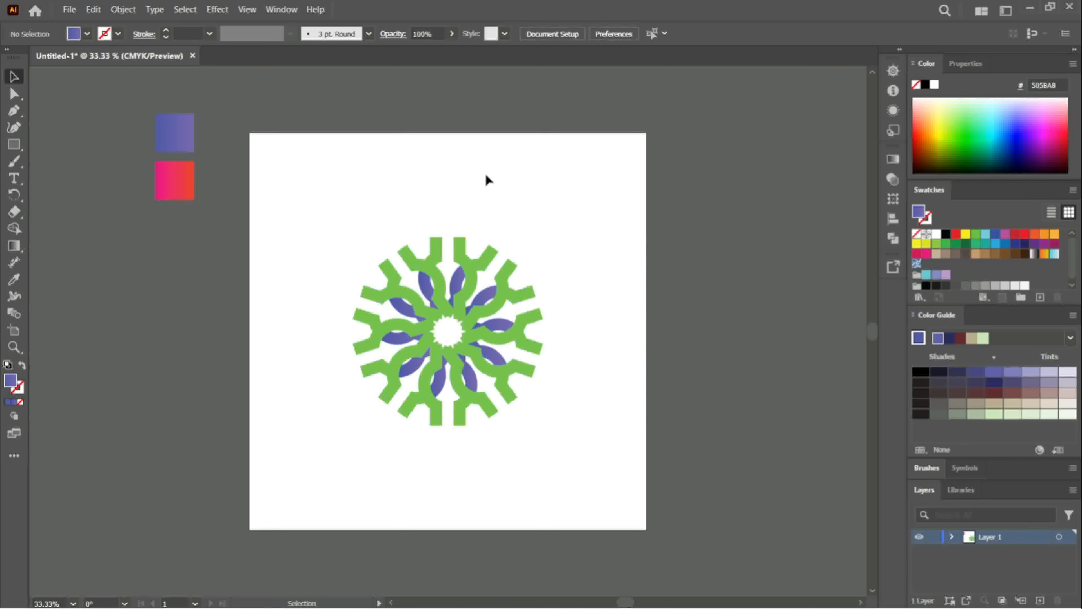
# Move the blue-violet strips beyond the green design and group all the green pieces together again
pyautogui.click(488, 253)
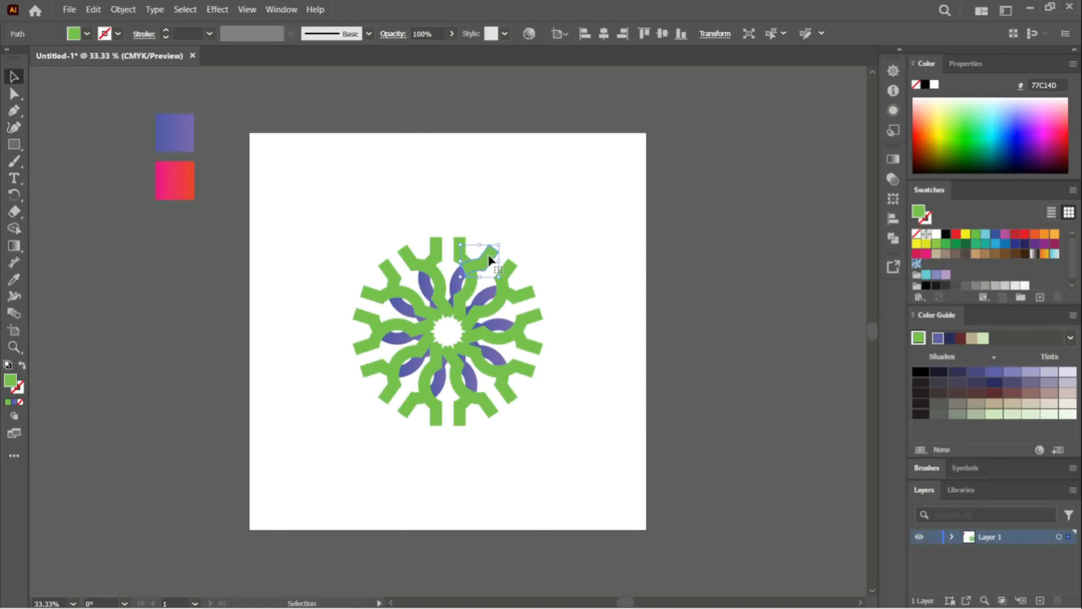
pyautogui.click(508, 272)
pyautogui.moveTo(458, 277); pyautogui.dragTo(650, 209)
pyautogui.moveTo(404, 291); pyautogui.dragTo(543, 445)
pyautogui.press('a')
pyautogui.press('v')
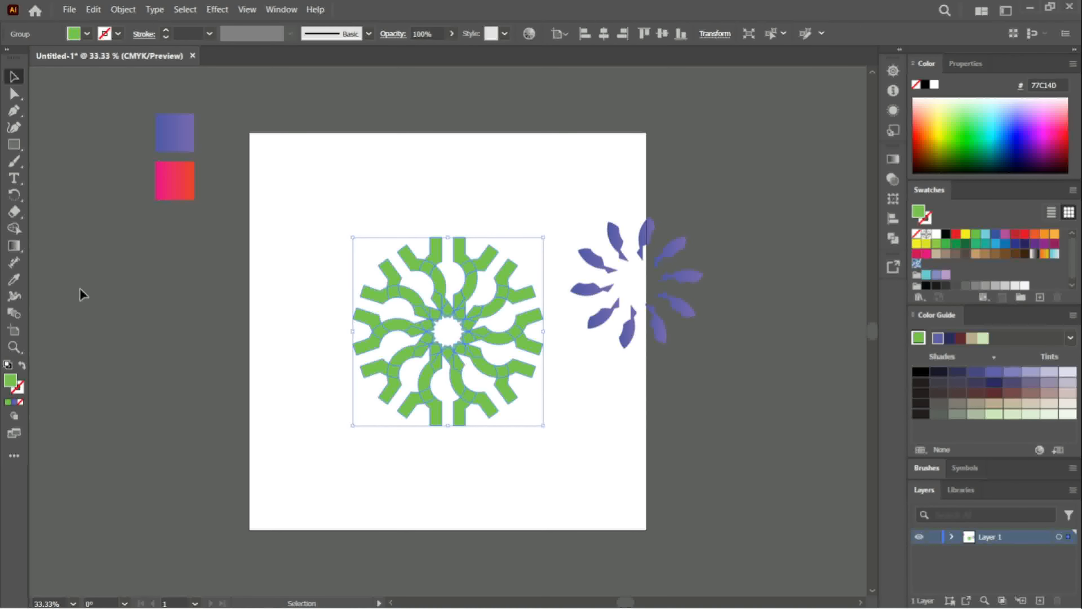
# Recolour the green group with the pink-orange gradient sampled from the reference square beside the artboard
pyautogui.click(14, 279)
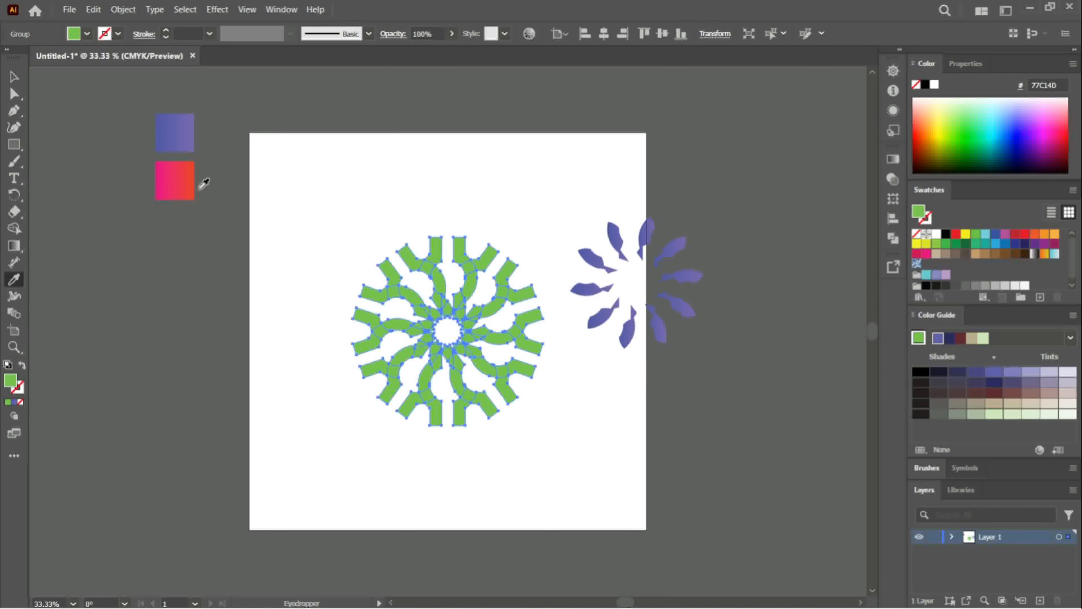
pyautogui.click(179, 174)
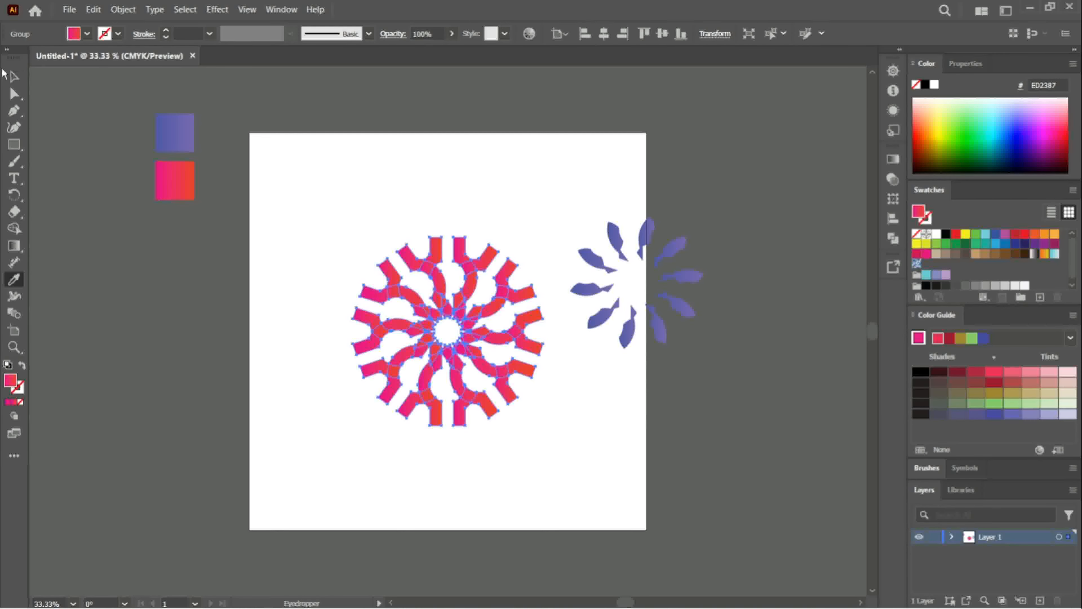
pyautogui.click(14, 77)
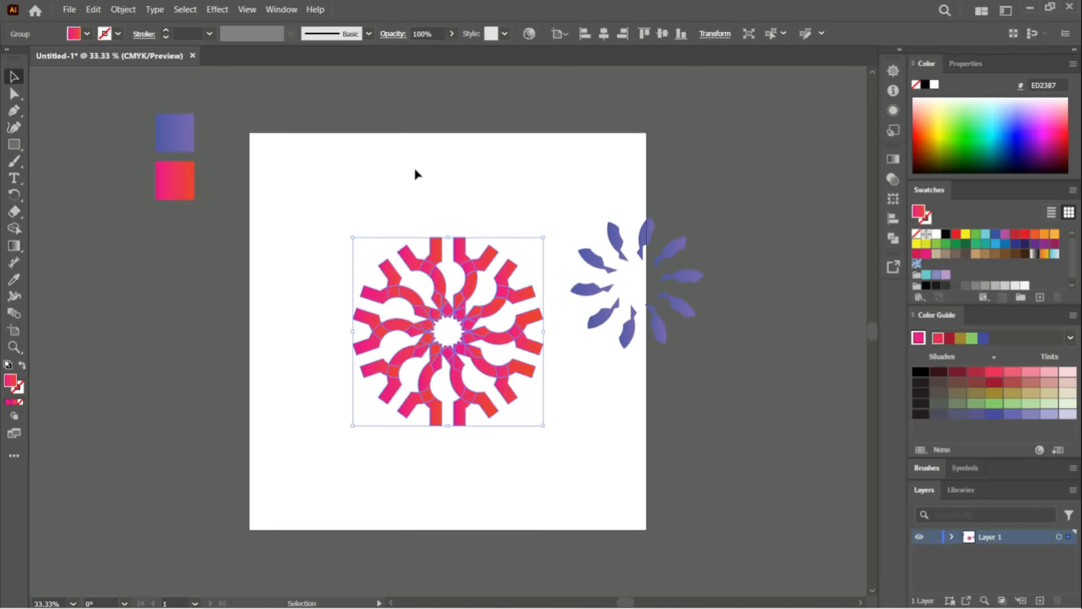
# Align the pink-orange design and the blue-violet strips on their horizontal and vertical centres and group them
pyautogui.moveTo(411, 167); pyautogui.dragTo(709, 424)
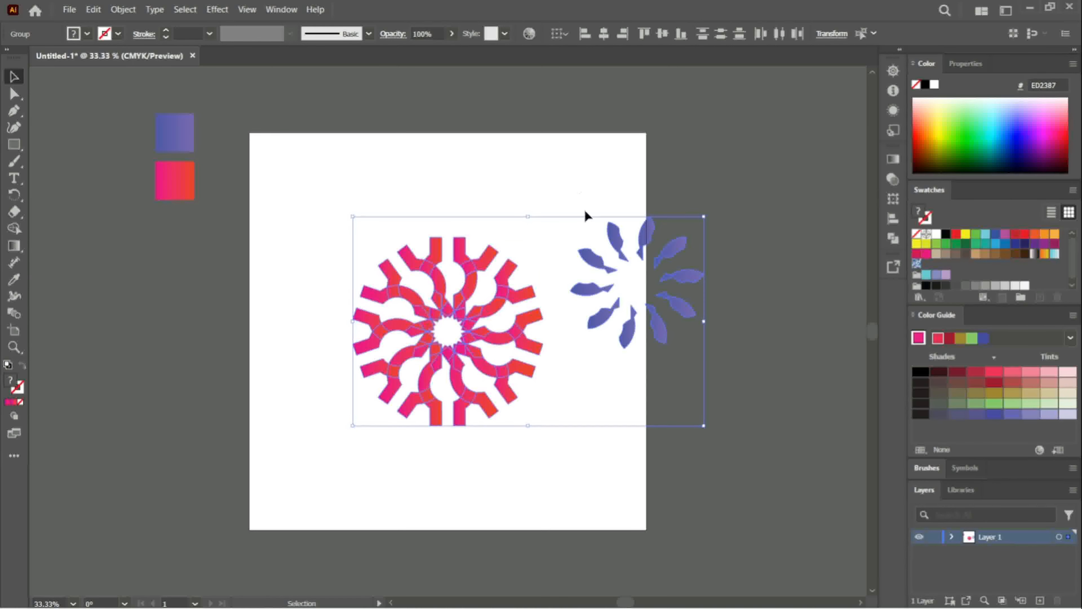
pyautogui.click(603, 34)
pyautogui.click(661, 34)
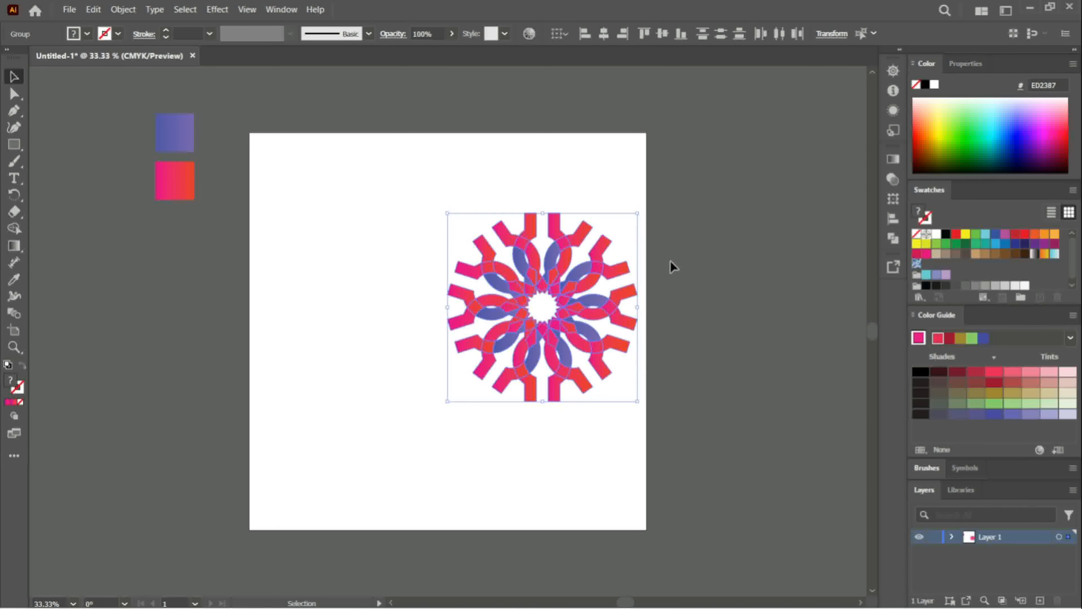
pyautogui.hotkey('ctrl', 'g')
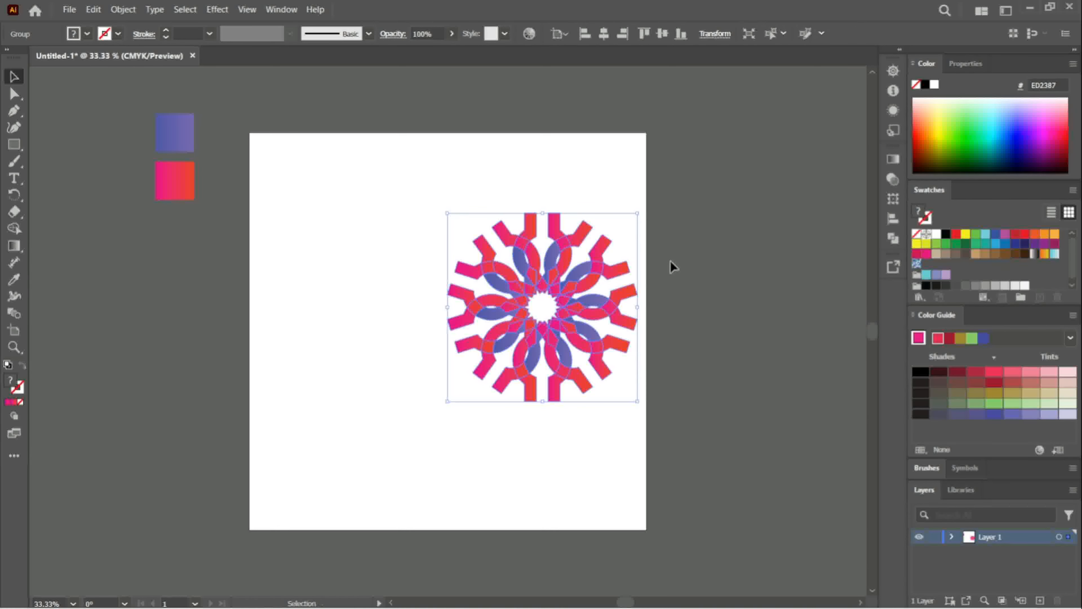
# Centre the grouped two-gradient logo on the artboard horizontally and vertically, and deselect it
pyautogui.click(605, 33)
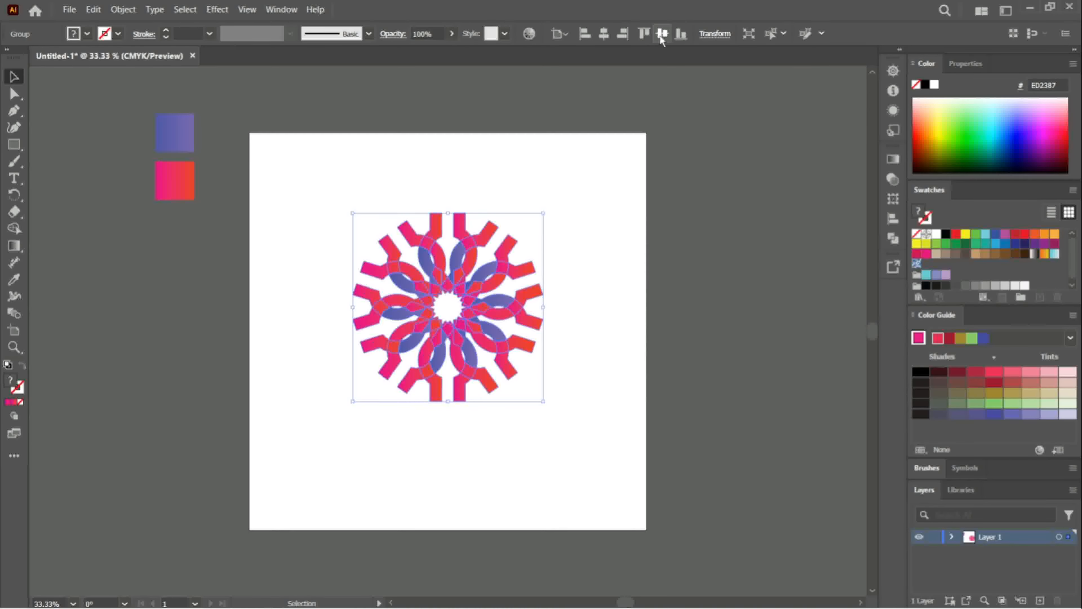
pyautogui.click(662, 34)
pyautogui.click(625, 278)
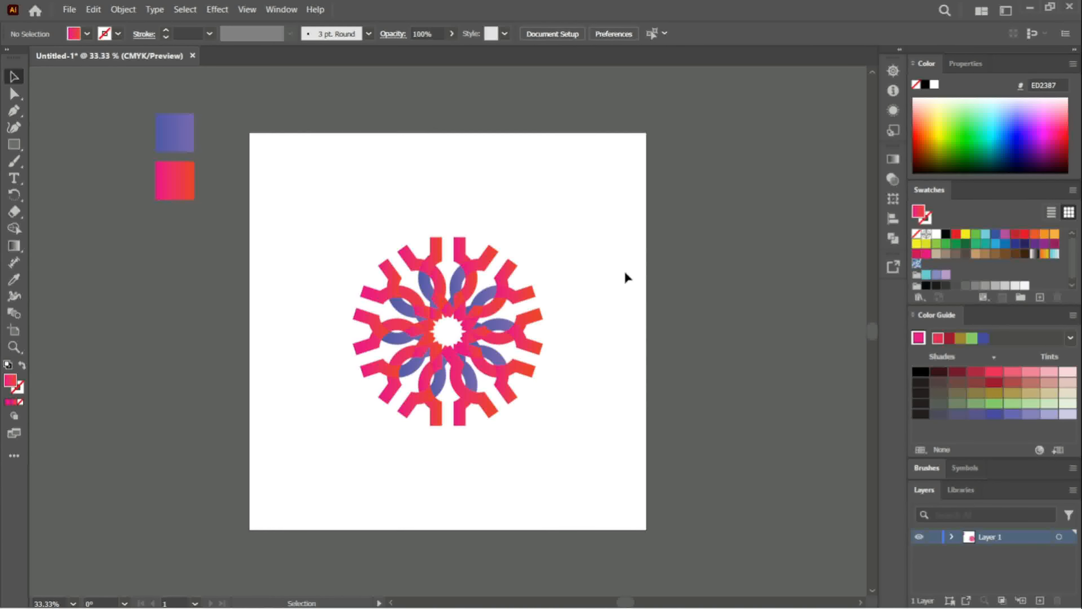
pyautogui.press('a')
pyautogui.hotkey('ctrl', '=')
pyautogui.hotkey('ctrl', '=')
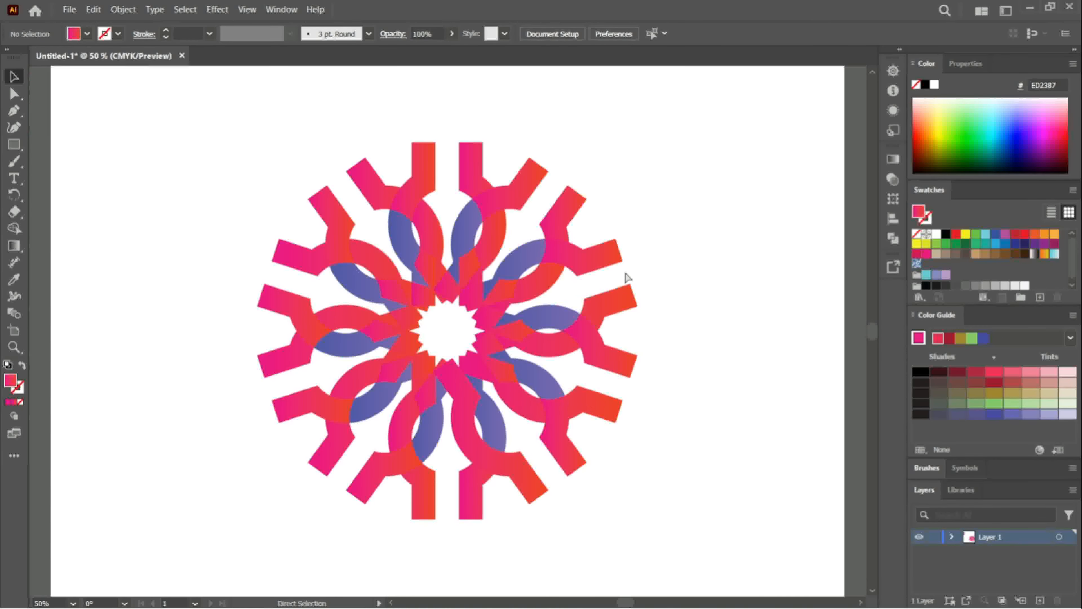
pyautogui.hotkey('ctrl', '=')
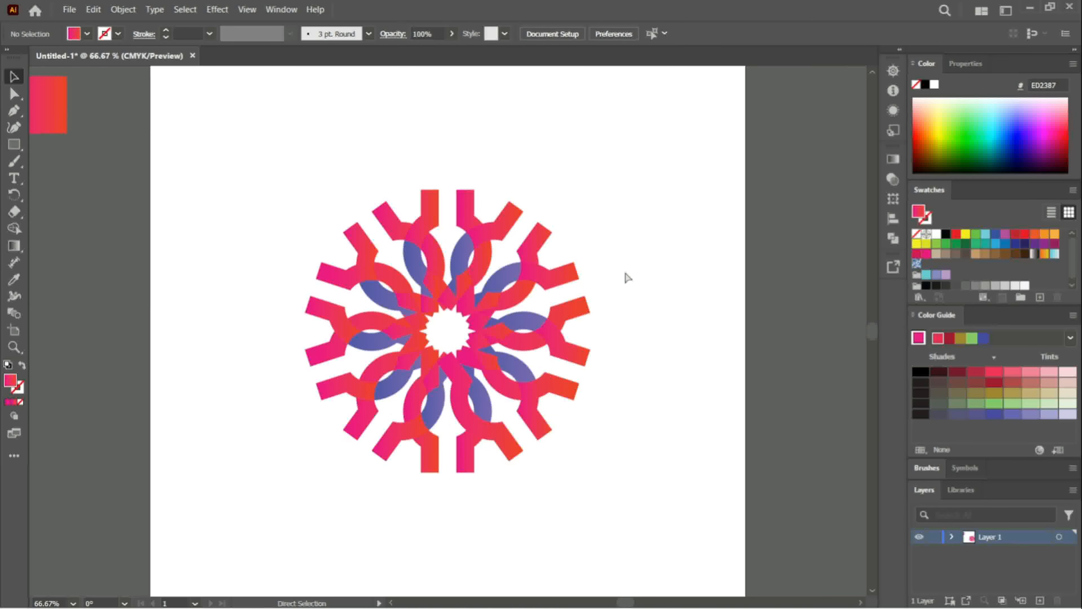
pyautogui.hotkey('ctrl', '-')
pyautogui.hotkey('ctrl', '-')
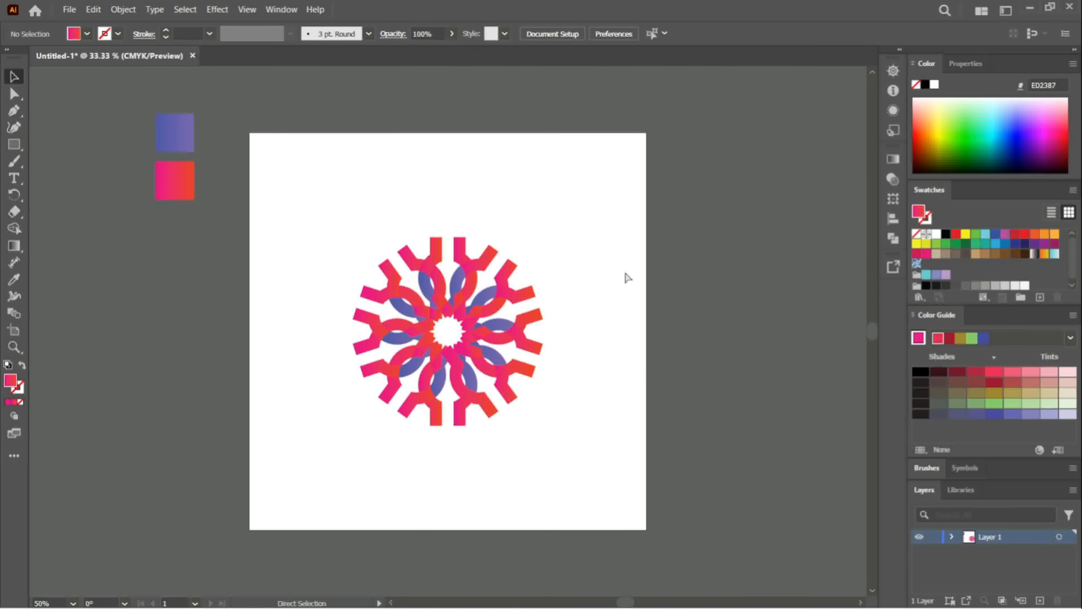